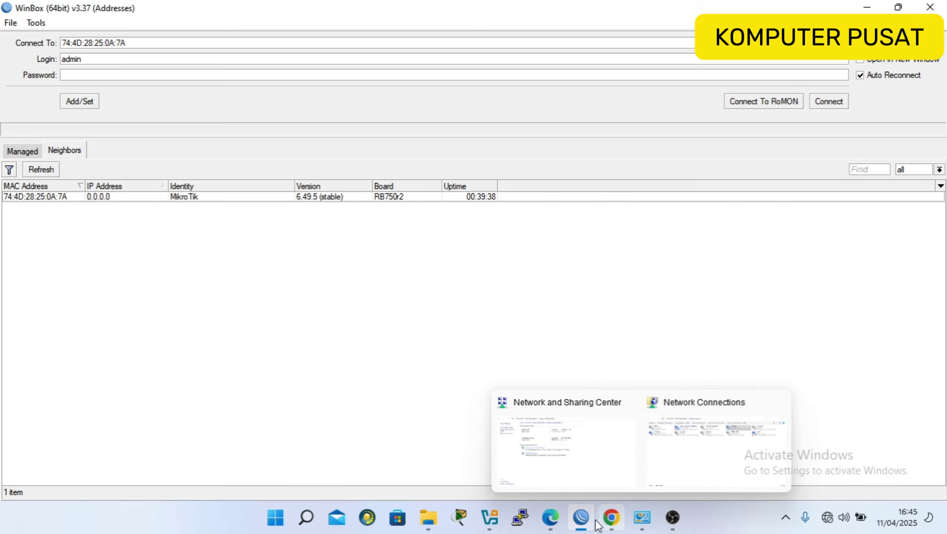
Scroll the task PDF to page 3's L2TP diagram linking Jakarta and Surabaya offices.
click(610, 516)
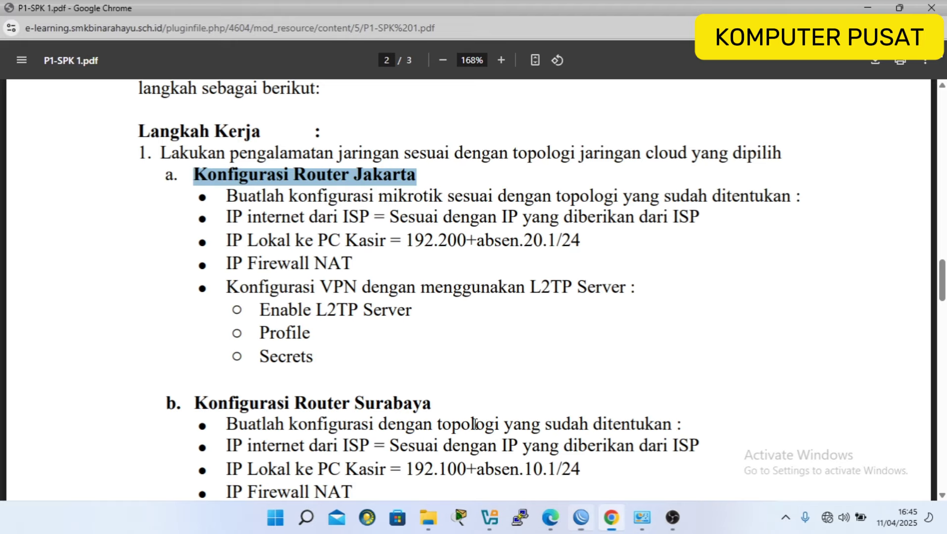
scroll(473, 423, down, 20)
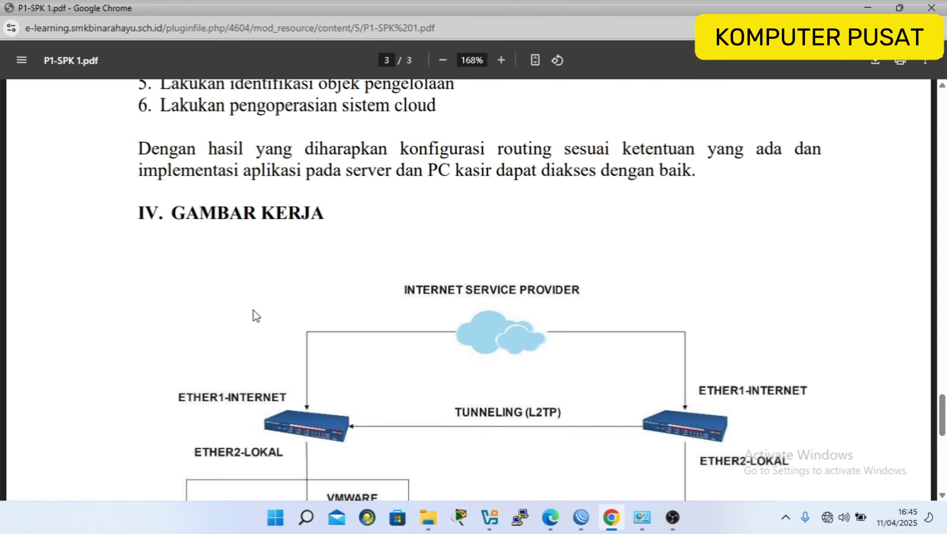
scroll(254, 312, down, 3)
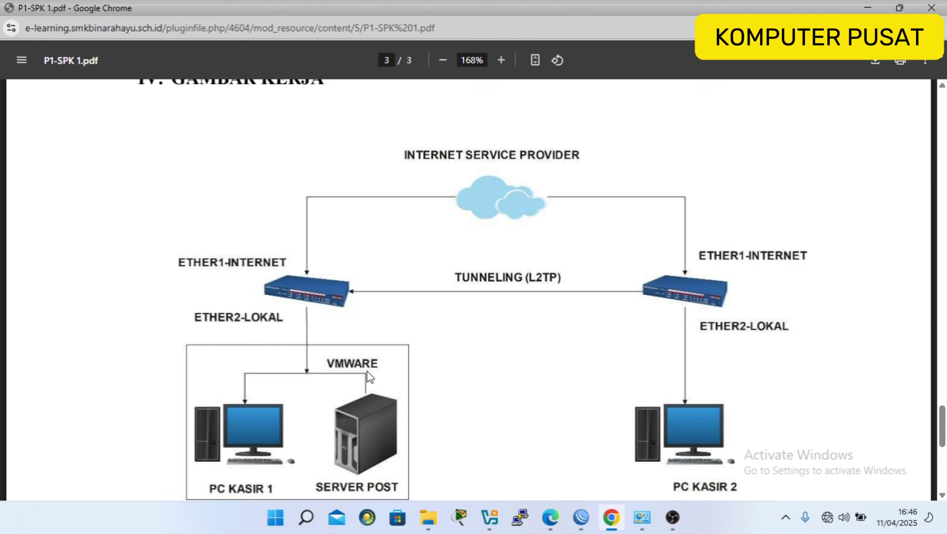
scroll(371, 368, down, 2)
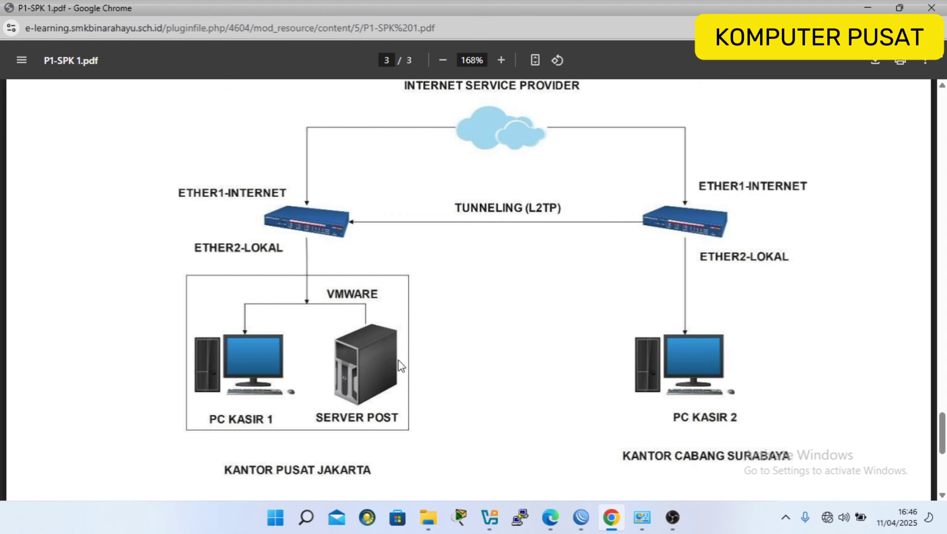
Select CloudPanel.ovf in the CloudPanel folder on drive E.
click(435, 523)
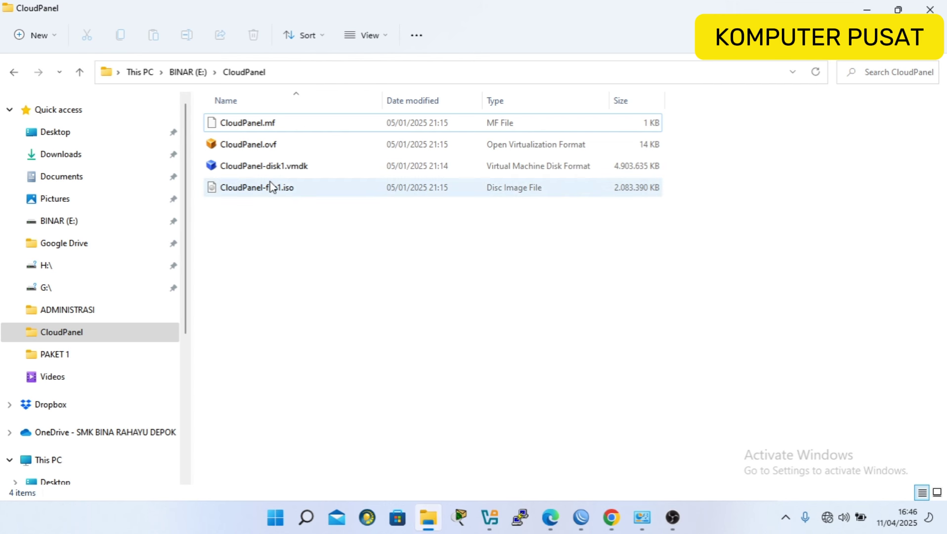
click(251, 146)
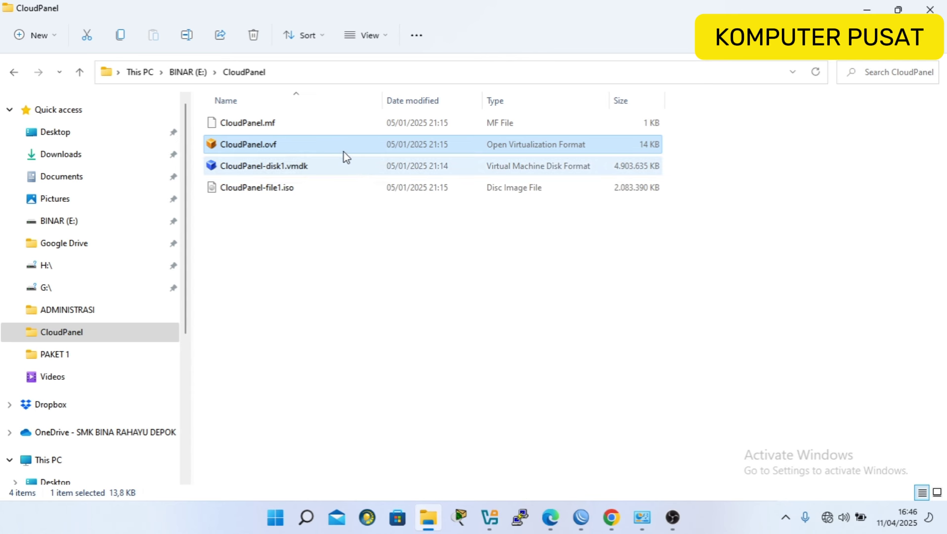
Import CloudPanel.ovf into base folder E:\VM, generating new MAC addresses for all adapters.
double_click(275, 144)
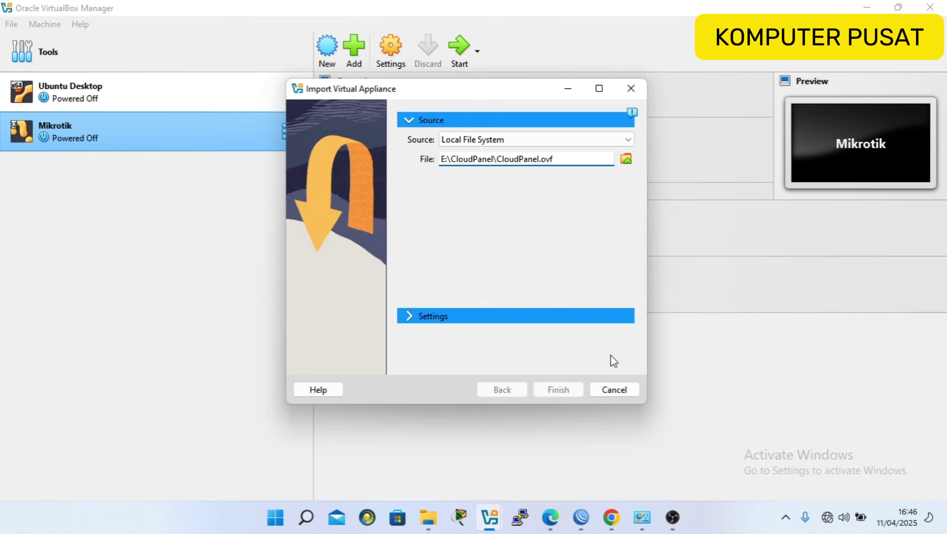
click(482, 322)
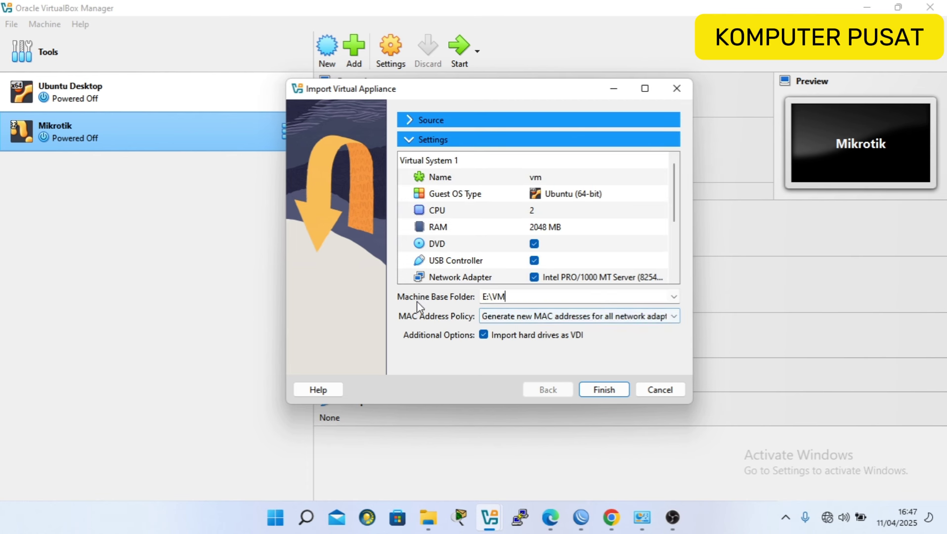
click(515, 317)
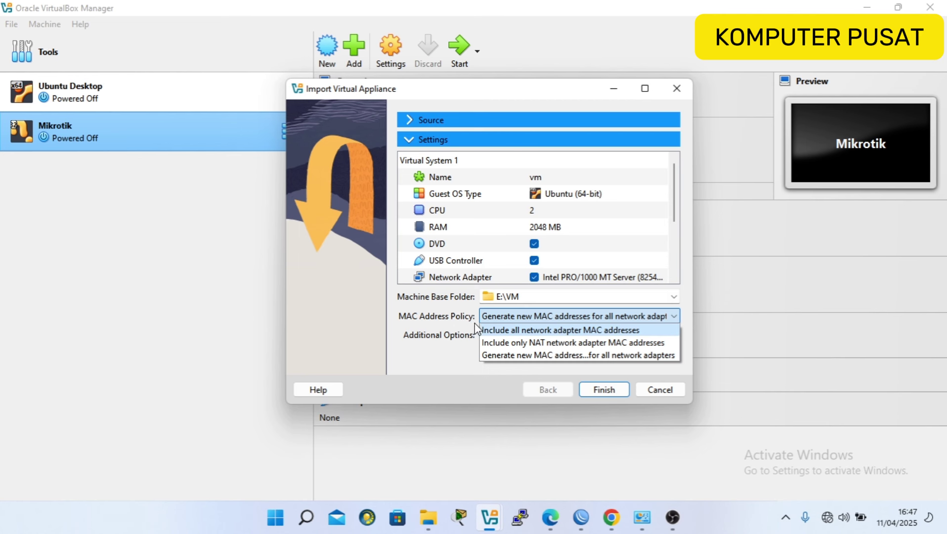
click(508, 355)
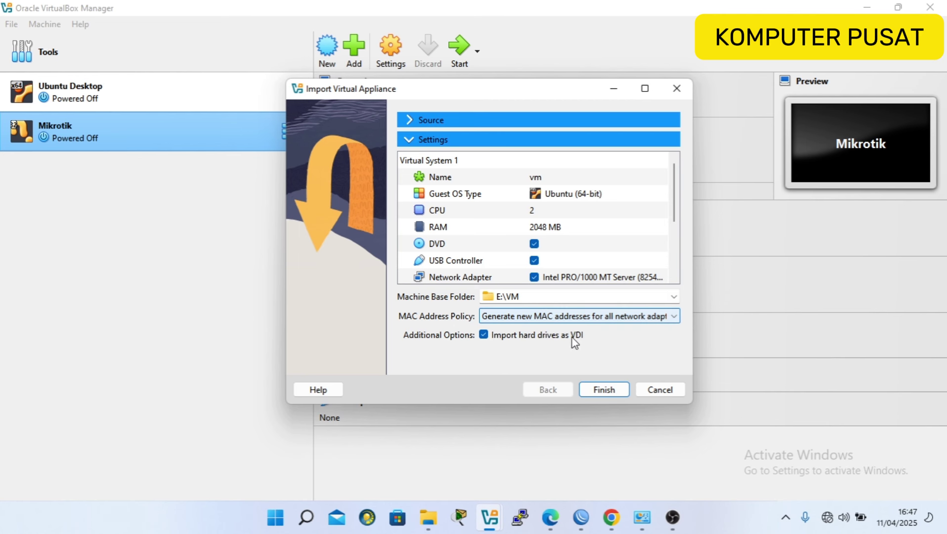
click(610, 392)
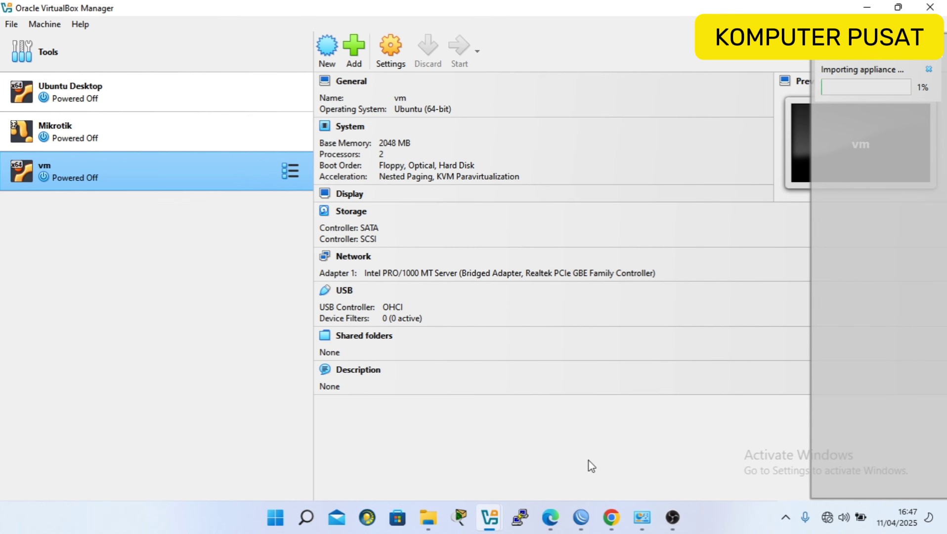
Connect to the router as admin from the WinBox neighbor list.
mouse_move(582, 520)
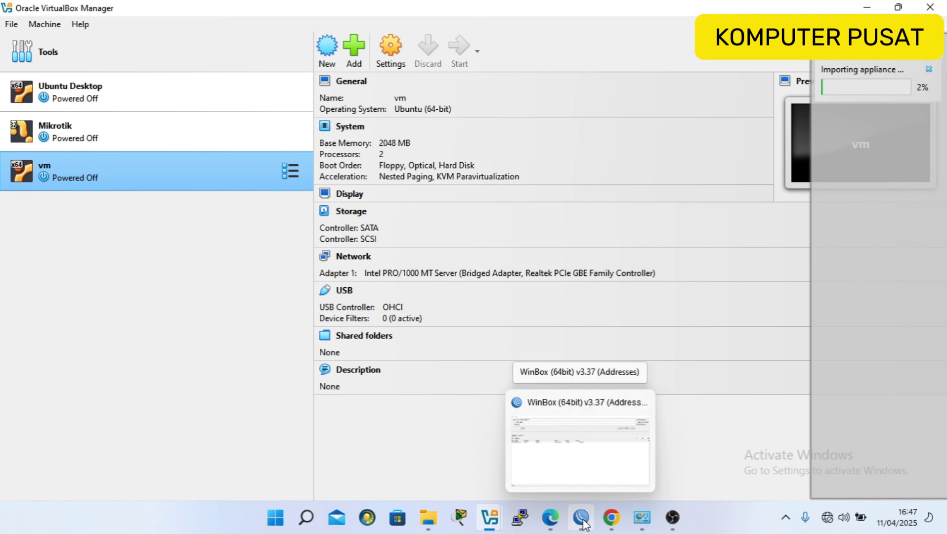
click(534, 397)
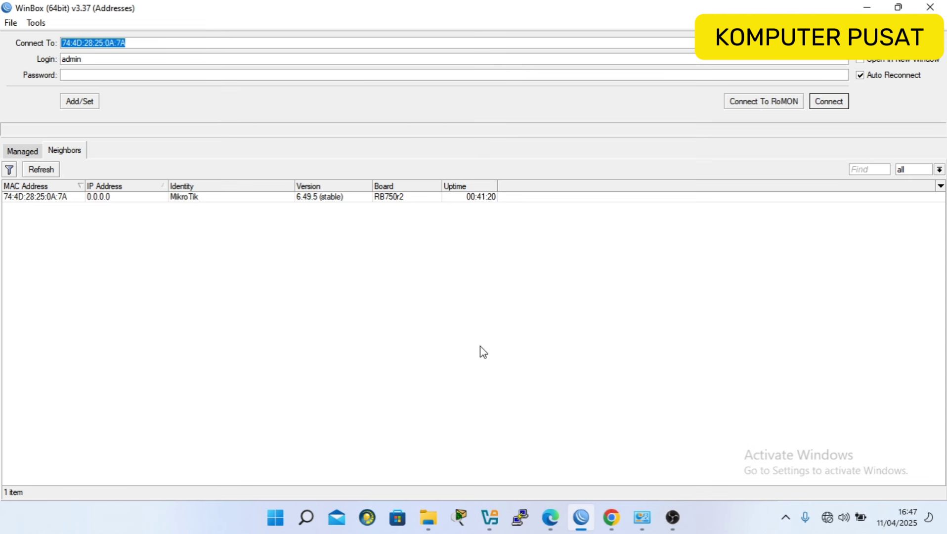
click(58, 197)
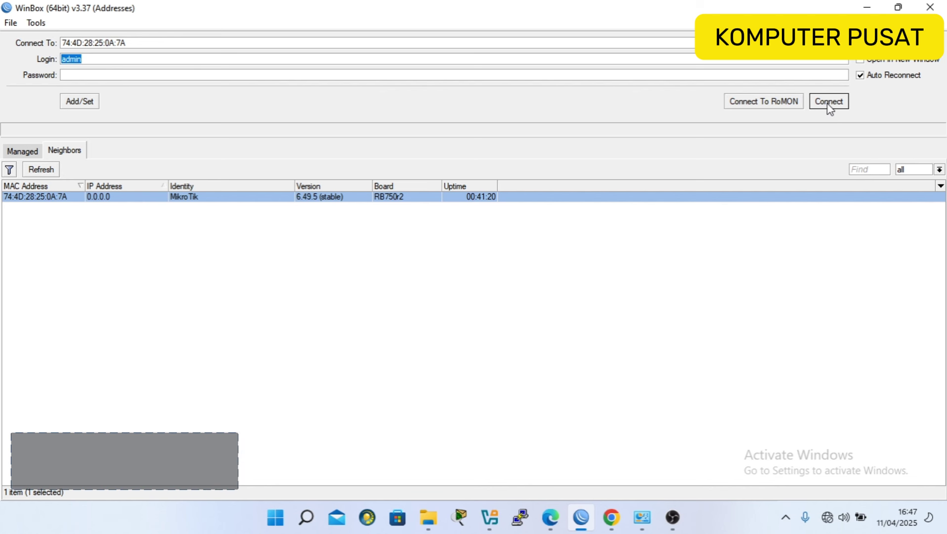
click(198, 60)
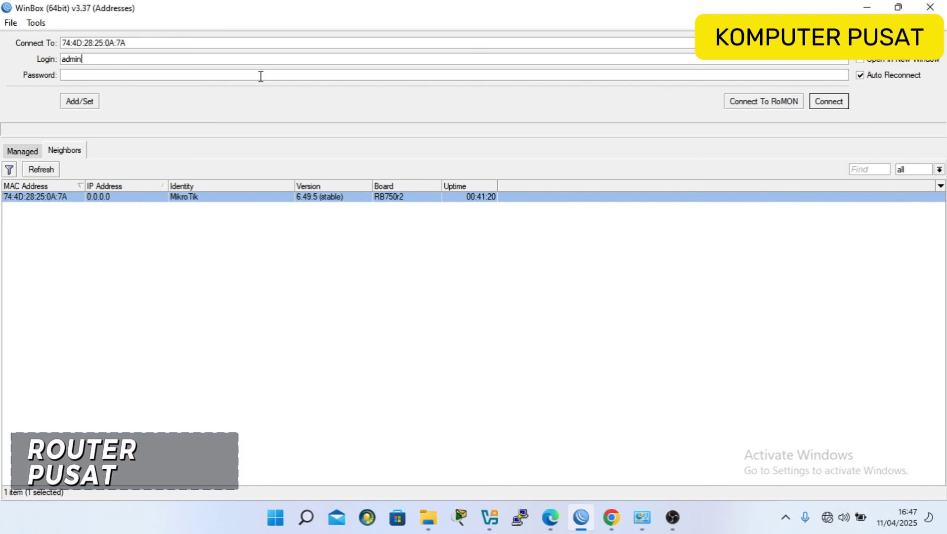
click(836, 102)
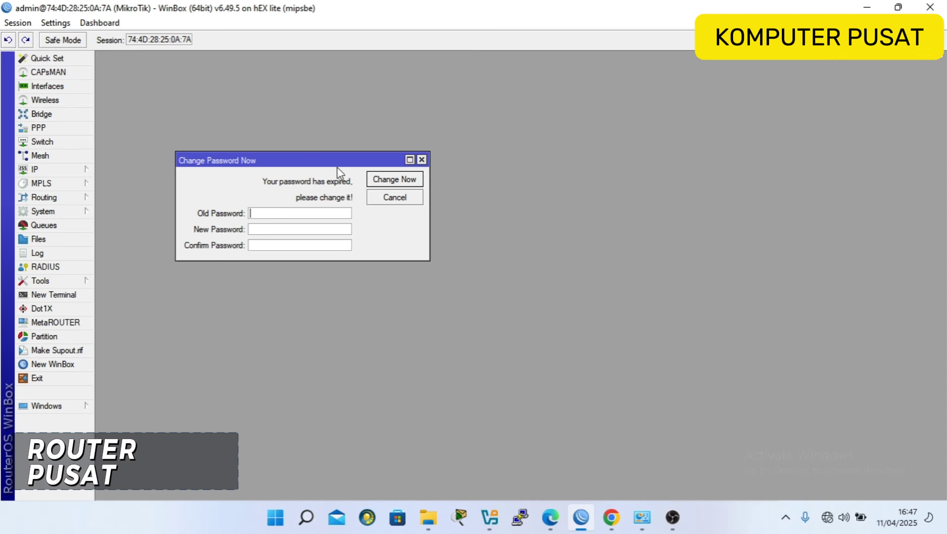
drag(338, 168, 526, 170)
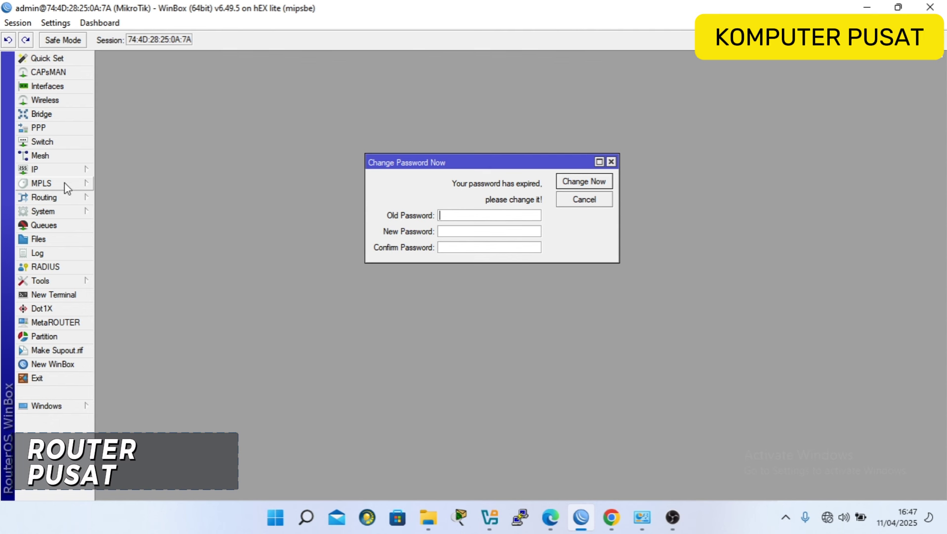
Set the router's system identity to JAKARTA-PUSAT.
click(67, 216)
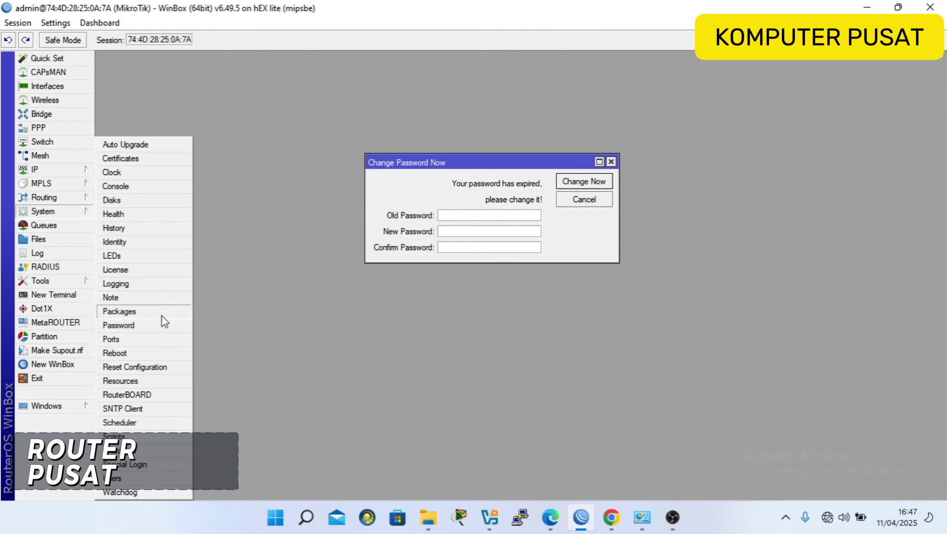
click(149, 245)
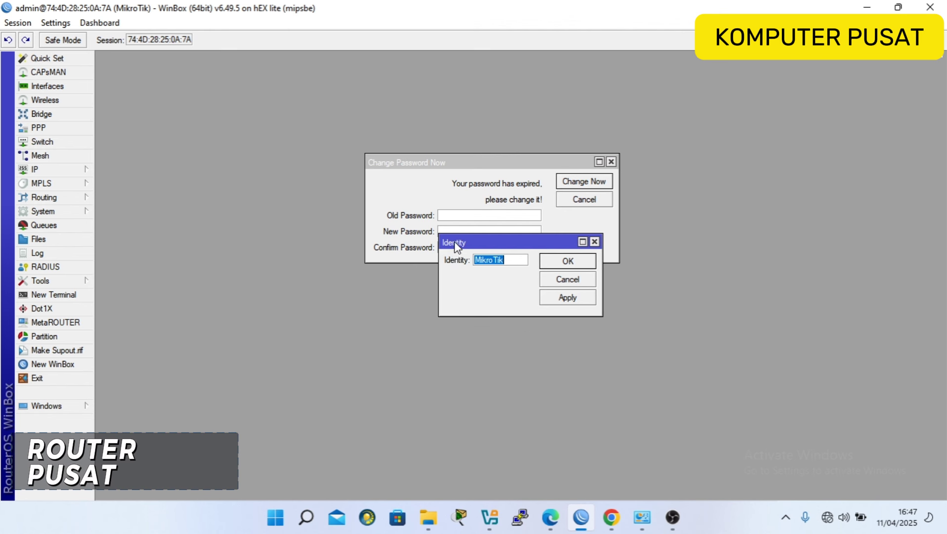
drag(454, 241, 389, 304)
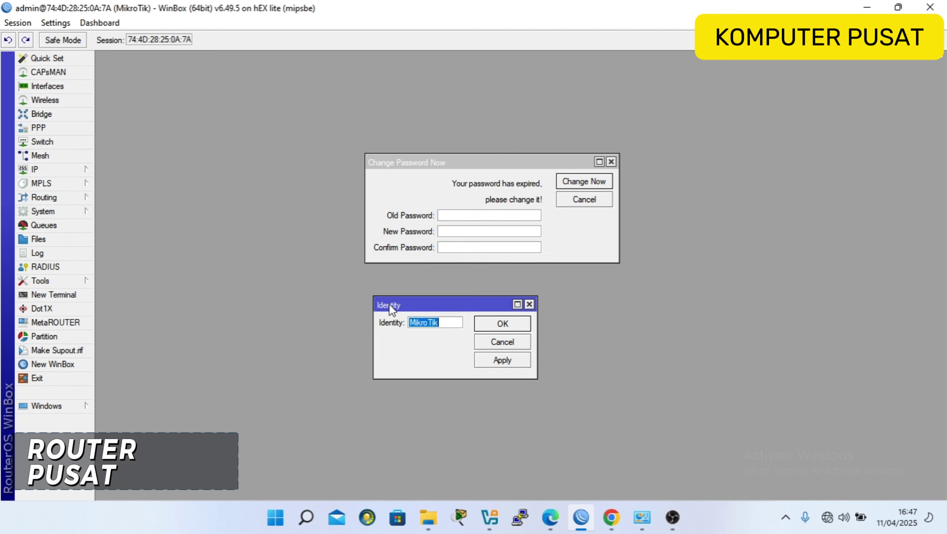
text(JA)
text(KARTA-PUSAT)
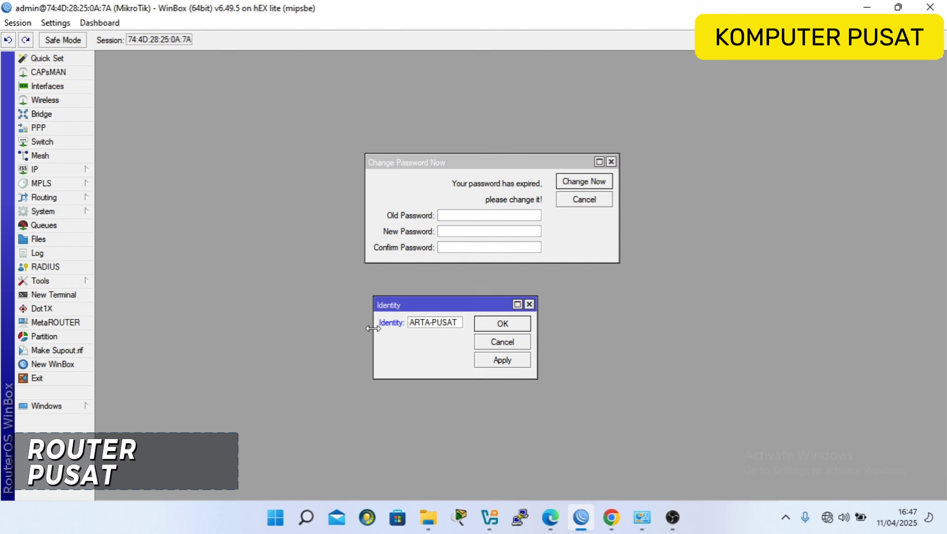
drag(374, 334, 323, 334)
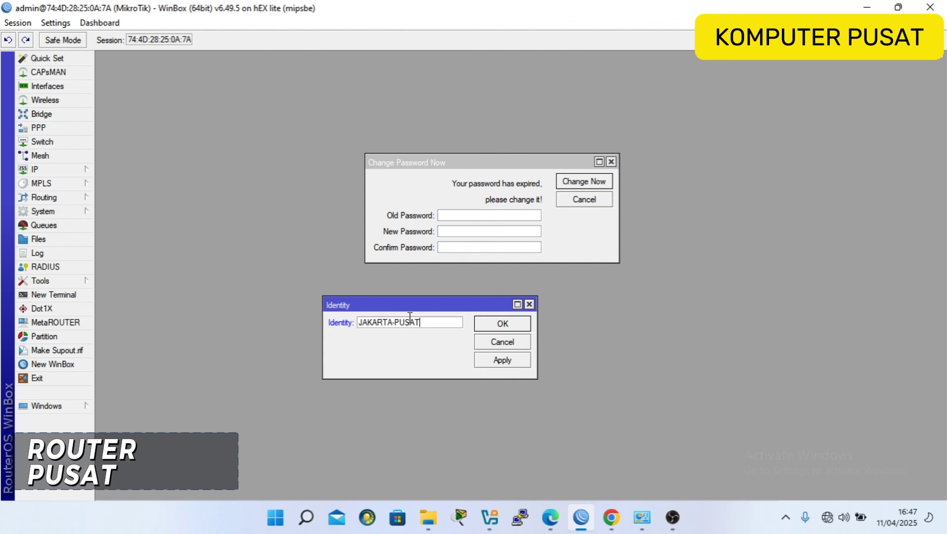
click(501, 324)
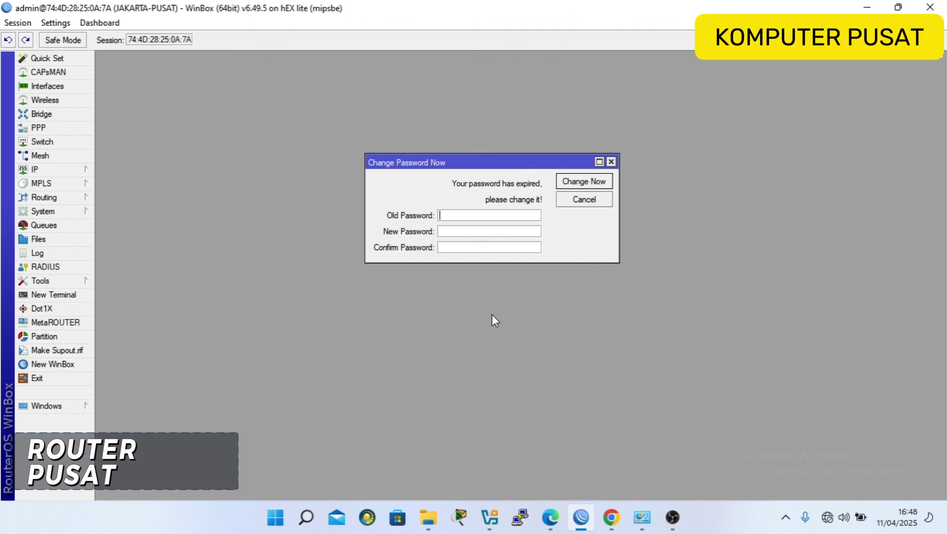
Replace the expired admin password with a new one.
click(454, 235)
text(**)
click(576, 186)
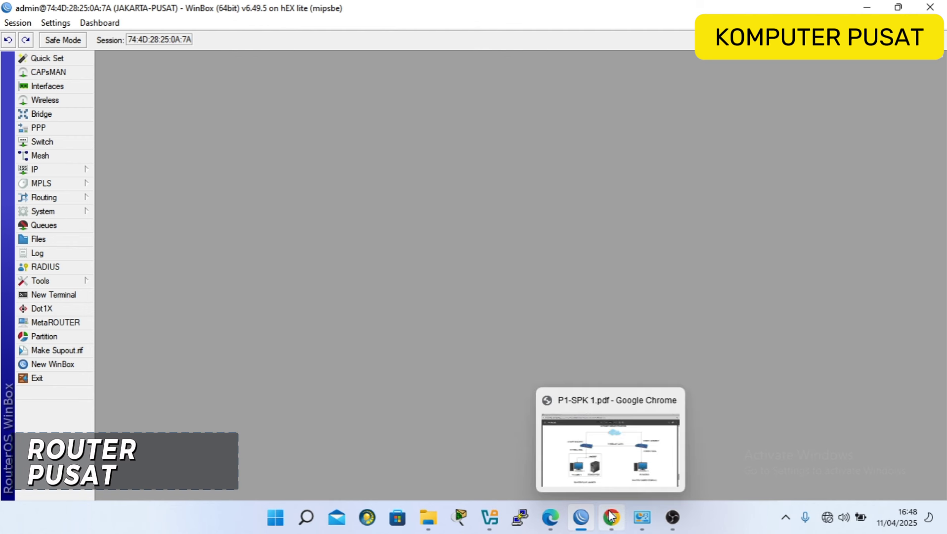
Go back to page 2 and highlight the 'IP internet dari ISP' requirement line.
click(608, 469)
scroll(470, 370, up, 20)
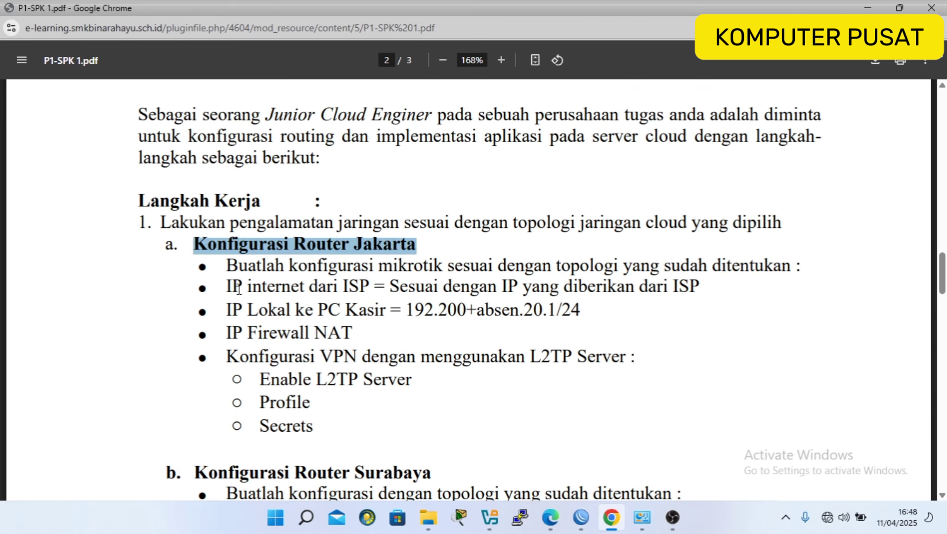
double_click(230, 286)
drag(275, 287, 694, 279)
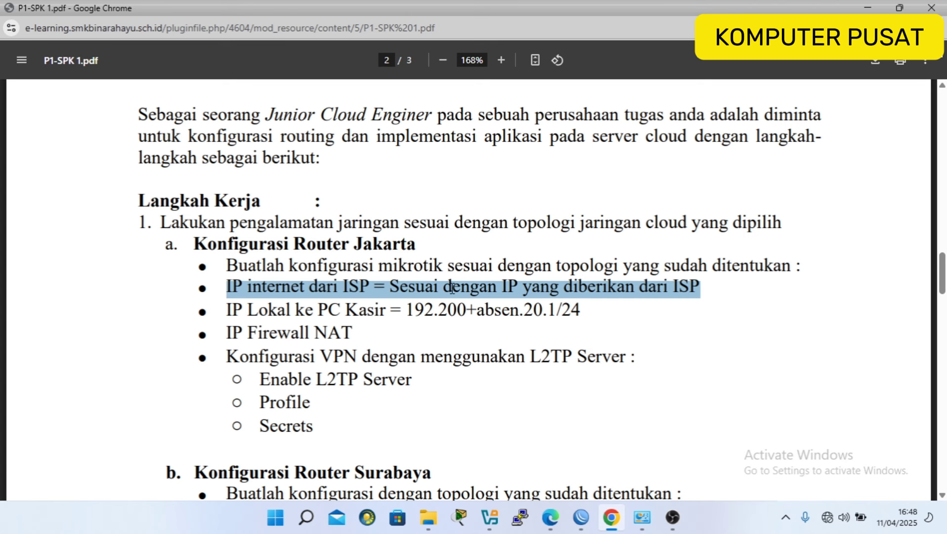
Add a DHCP client on ether1, check it is bound to 192.168.10.106/24, and close the list.
click(580, 517)
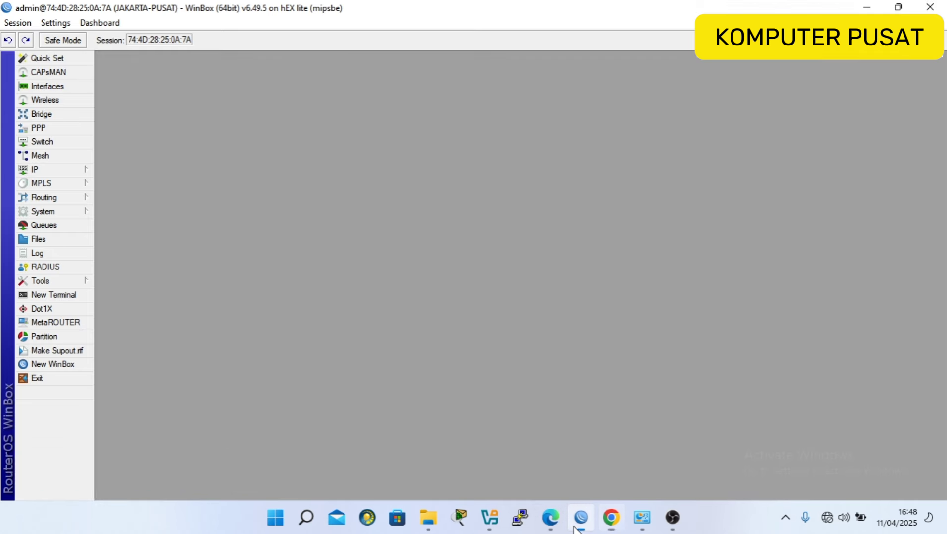
click(56, 170)
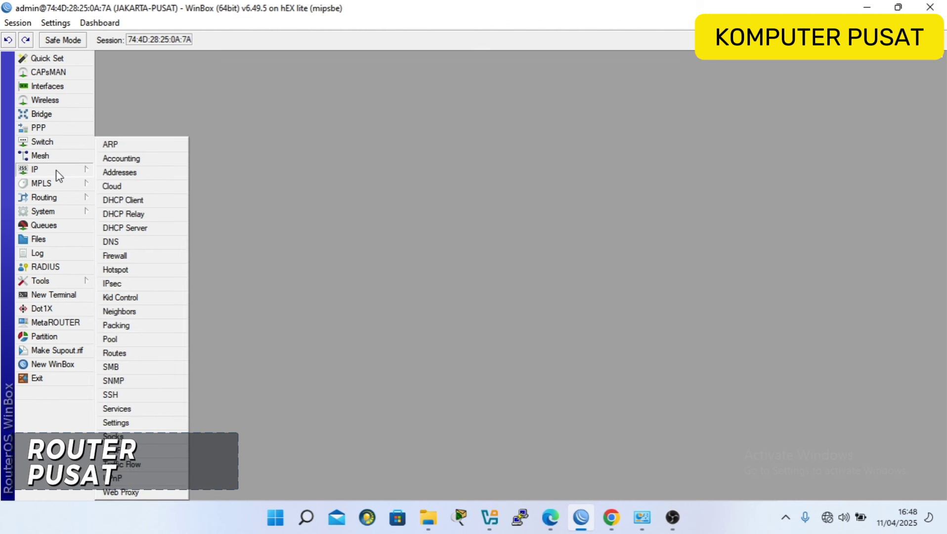
click(145, 200)
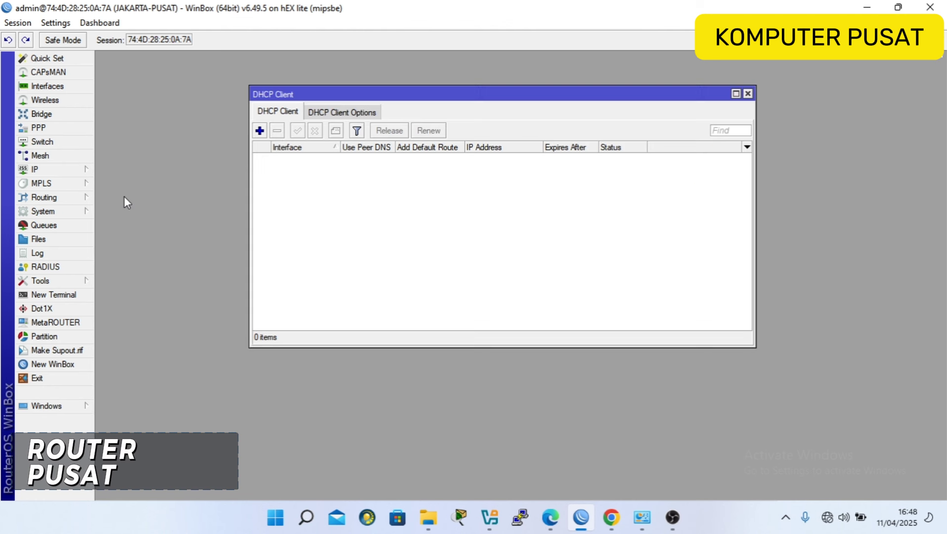
click(260, 130)
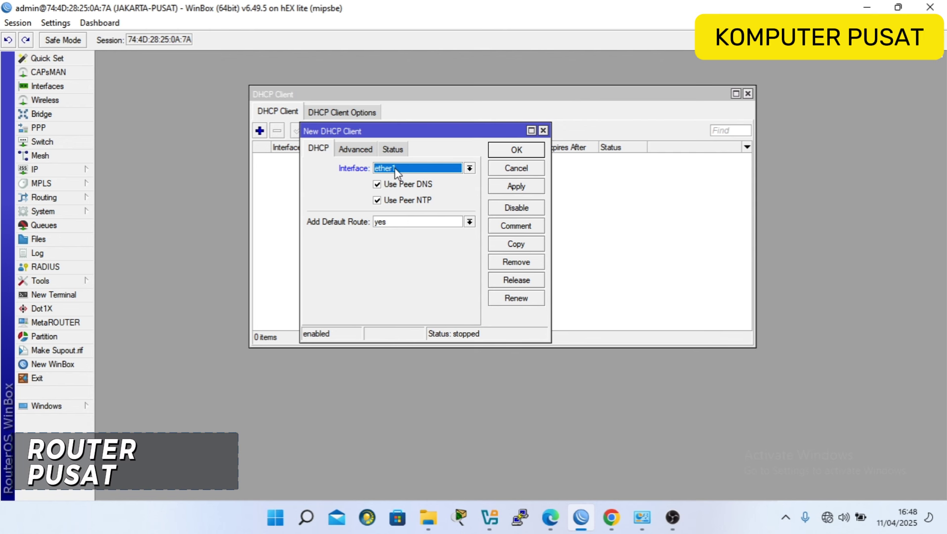
click(516, 151)
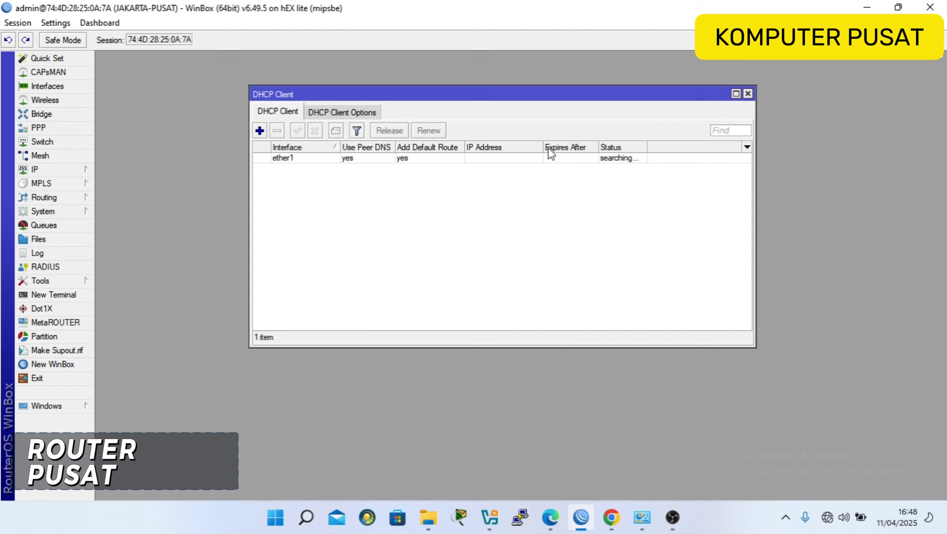
click(517, 161)
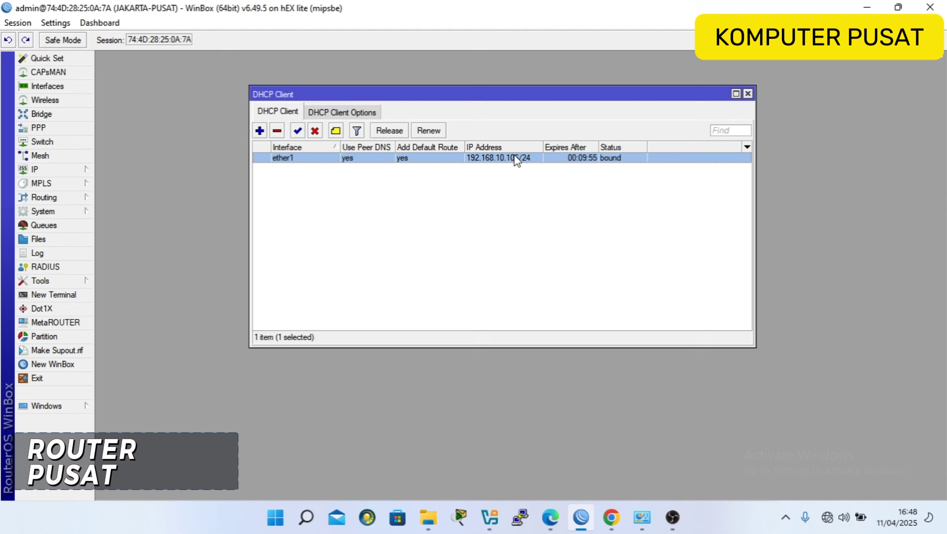
click(748, 93)
Recheck the PC Kasir local IP 192.200+absen.20.1/24 in the PDF, then return to WinBox.
mouse_move(613, 526)
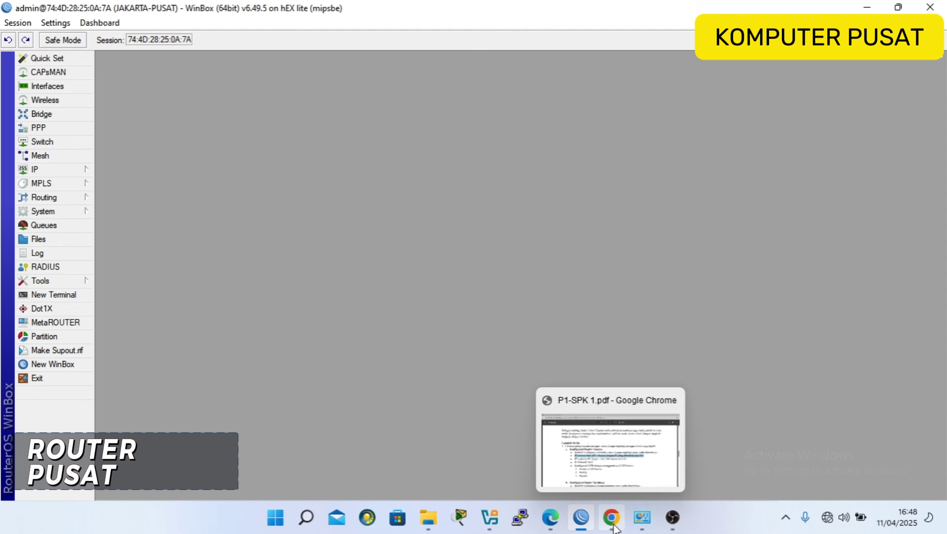
click(620, 486)
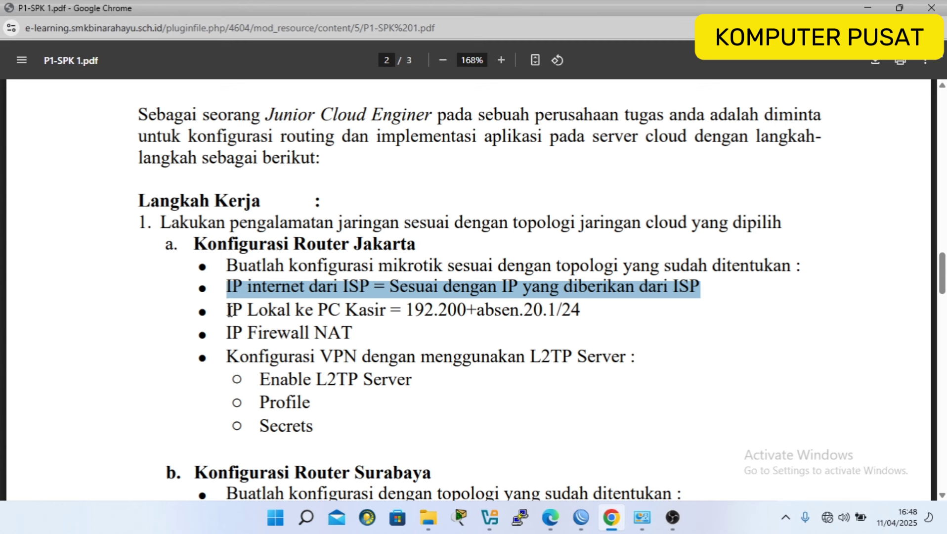
drag(229, 311, 584, 309)
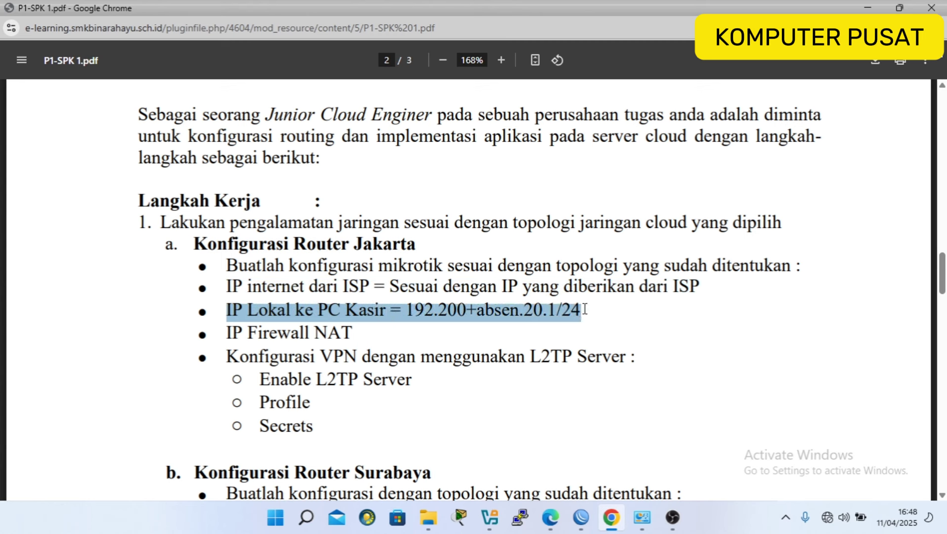
click(438, 311)
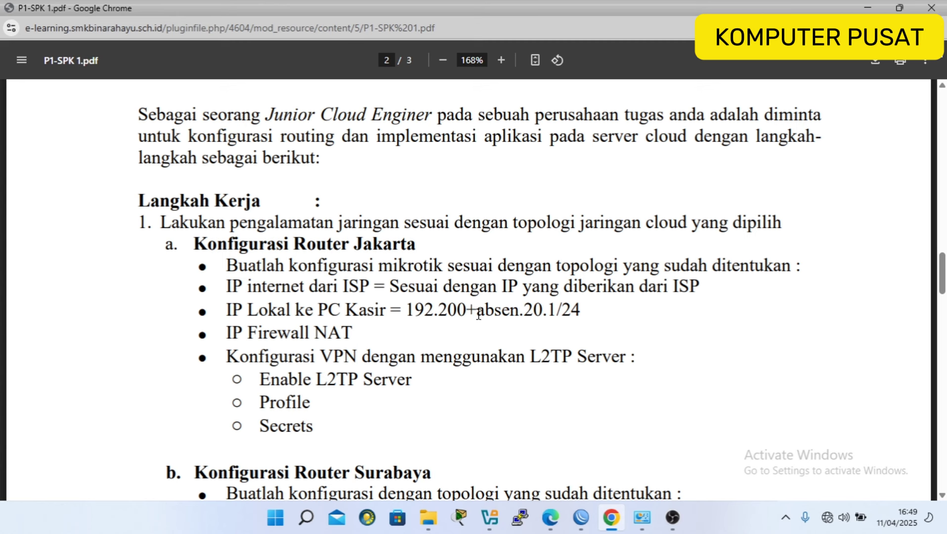
drag(471, 310, 515, 318)
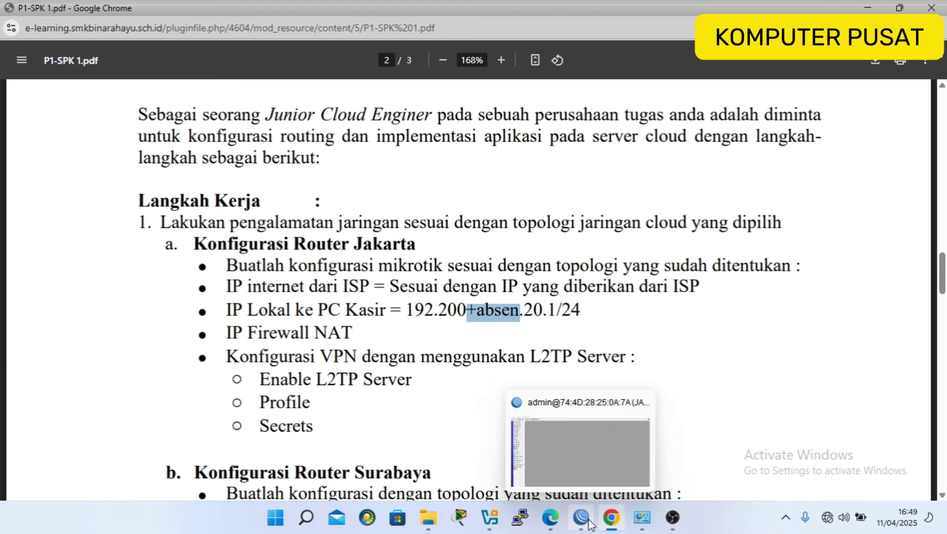
click(566, 488)
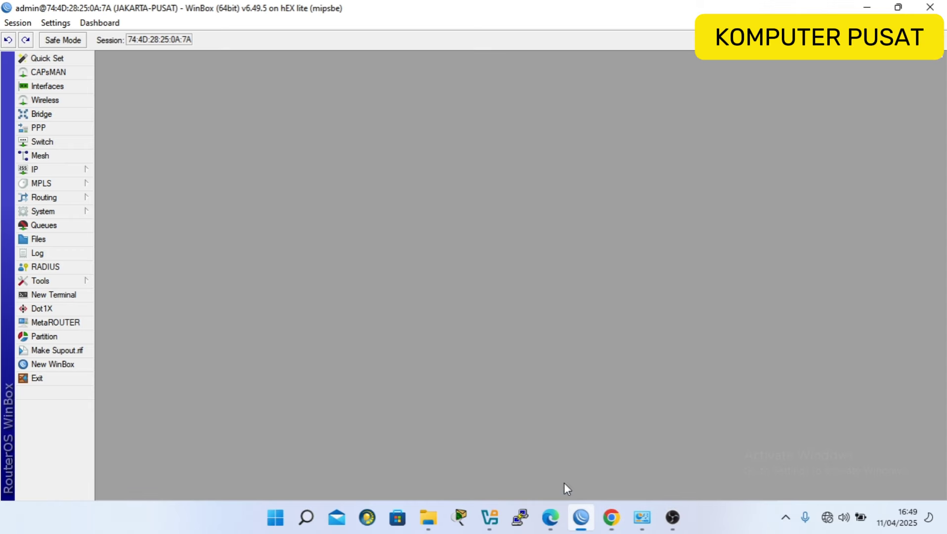
Add IP address 192.250.20.1/24 on interface ether2 to the router's address list.
click(59, 171)
click(137, 172)
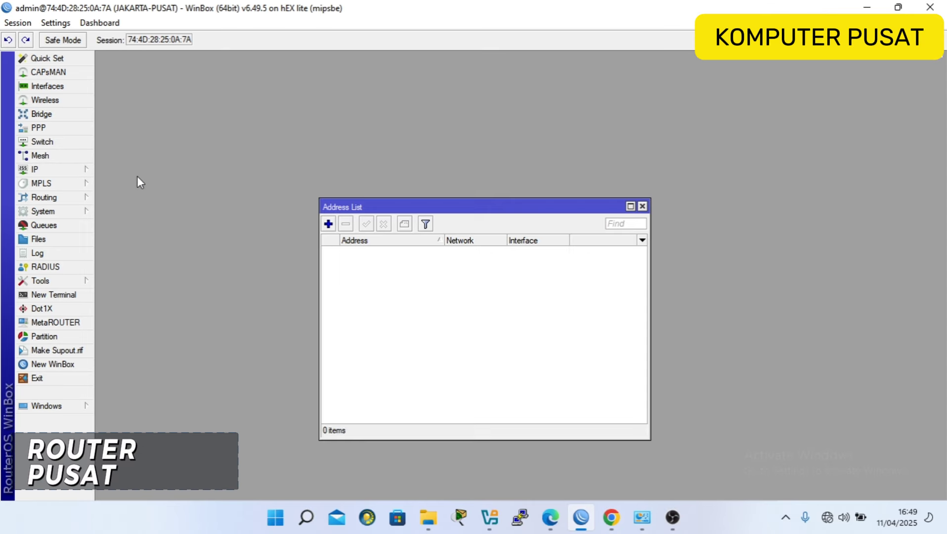
click(328, 224)
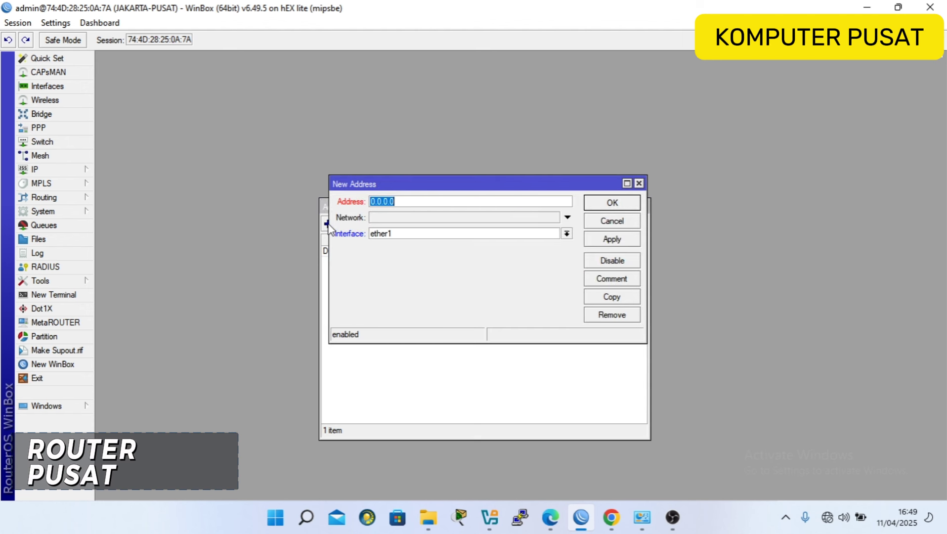
key(Right)
double_click(404, 205)
text(192)
key(BackSpace)
text(2.250.20.1)
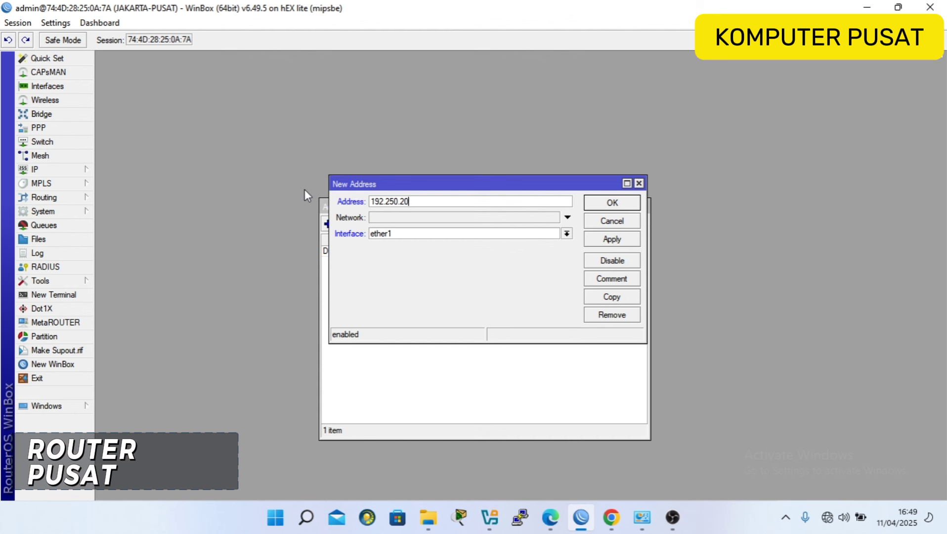
text(4)
click(408, 235)
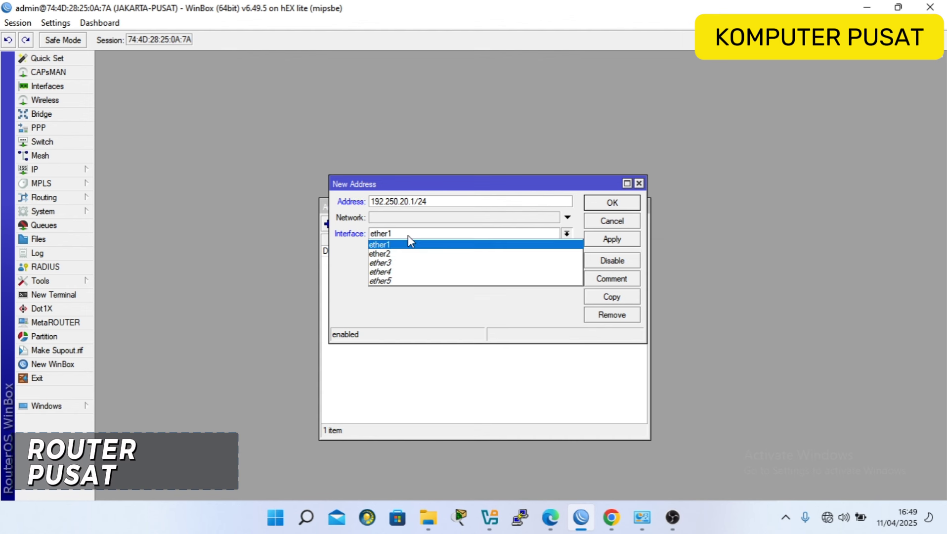
click(407, 253)
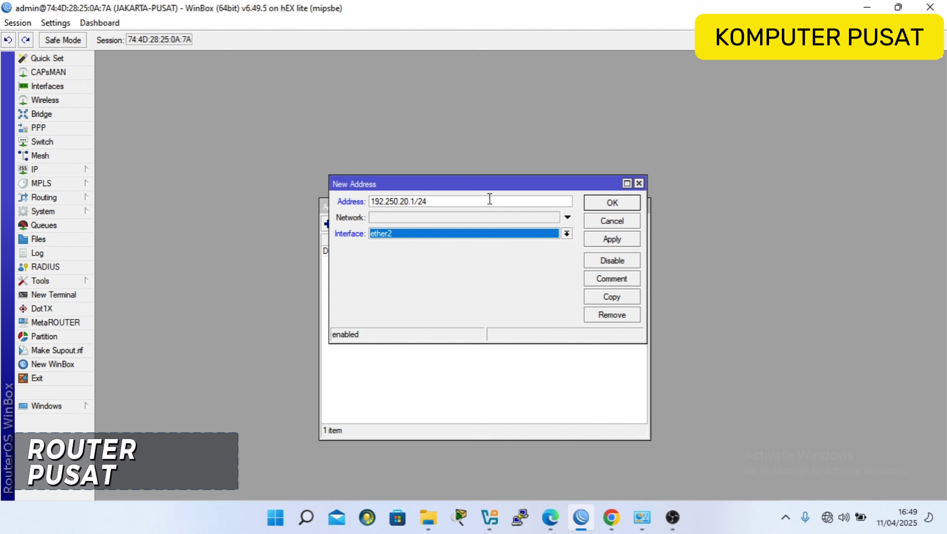
drag(487, 192, 483, 285)
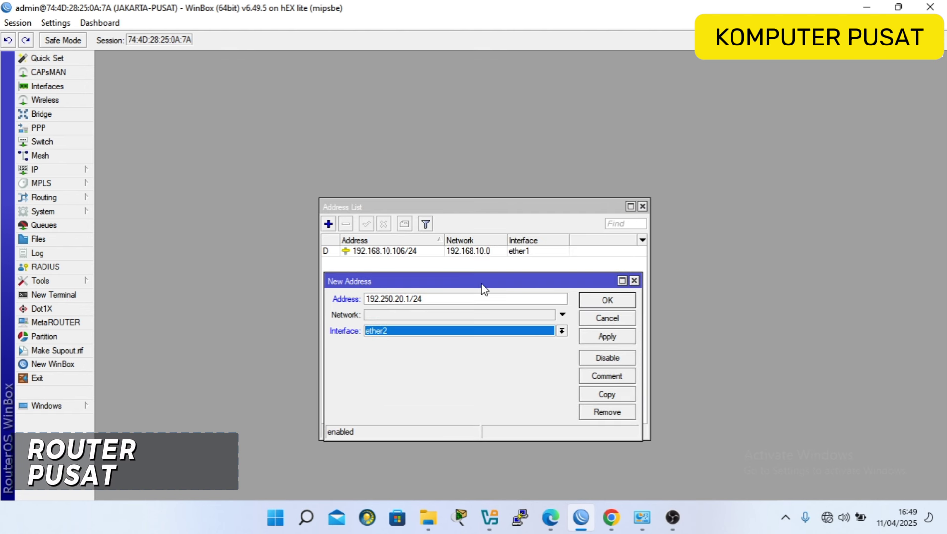
click(602, 299)
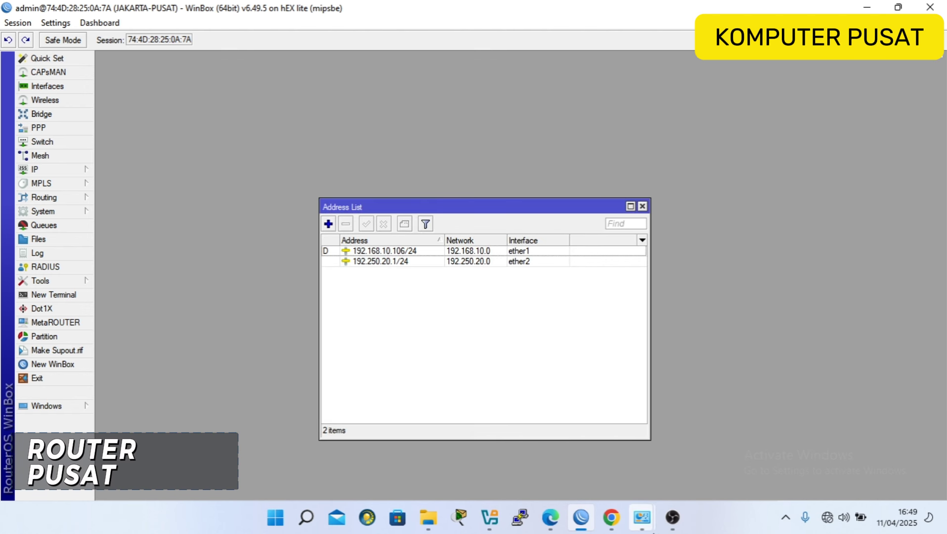
Highlight the IP Firewall NAT requirement in the task PDF, then return to WinBox.
click(611, 516)
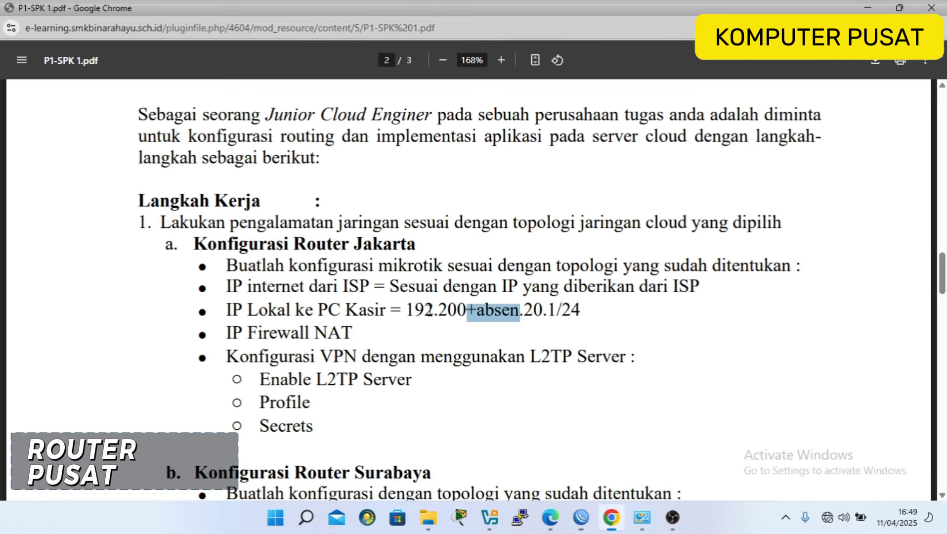
drag(228, 341, 360, 340)
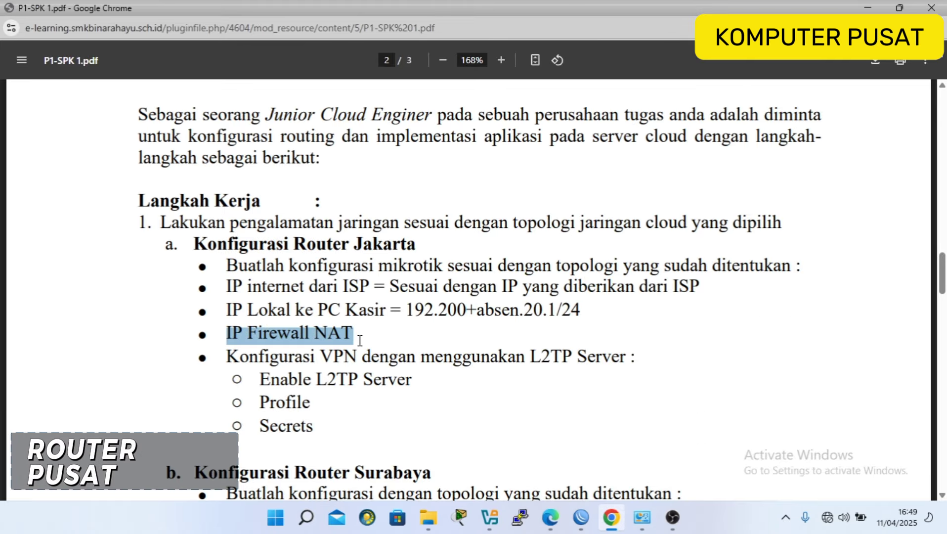
click(580, 517)
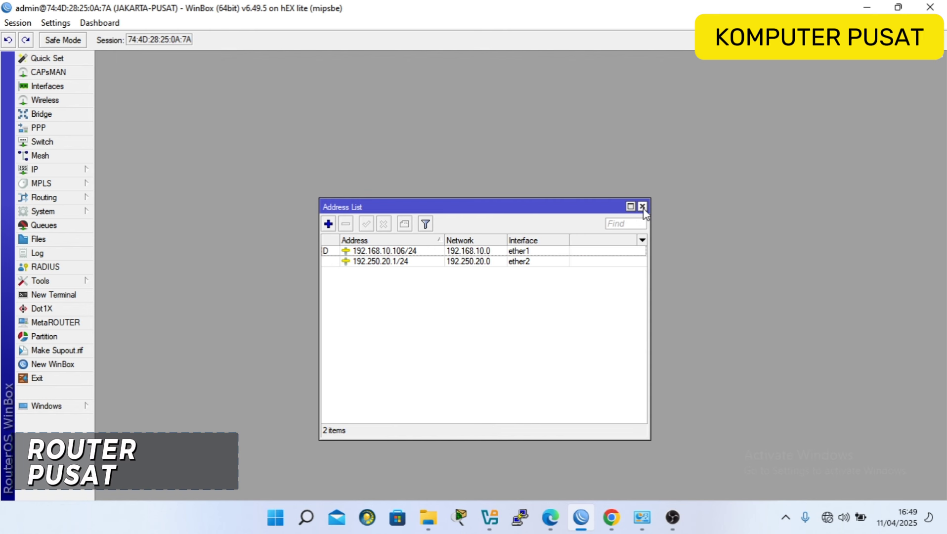
Add a srcnat masquerade NAT rule with out-interface ether1, closing the Address List and Firewall windows.
drag(574, 212, 571, 140)
click(639, 136)
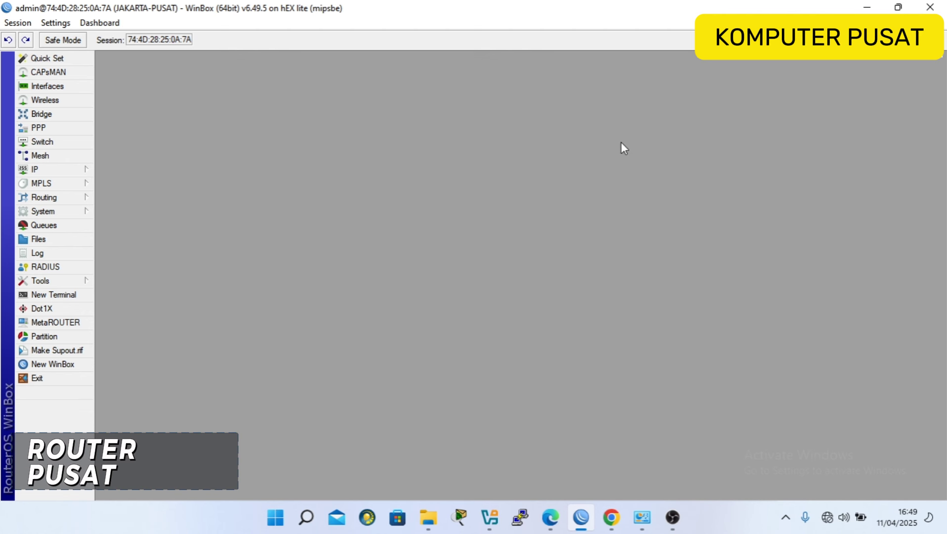
click(82, 168)
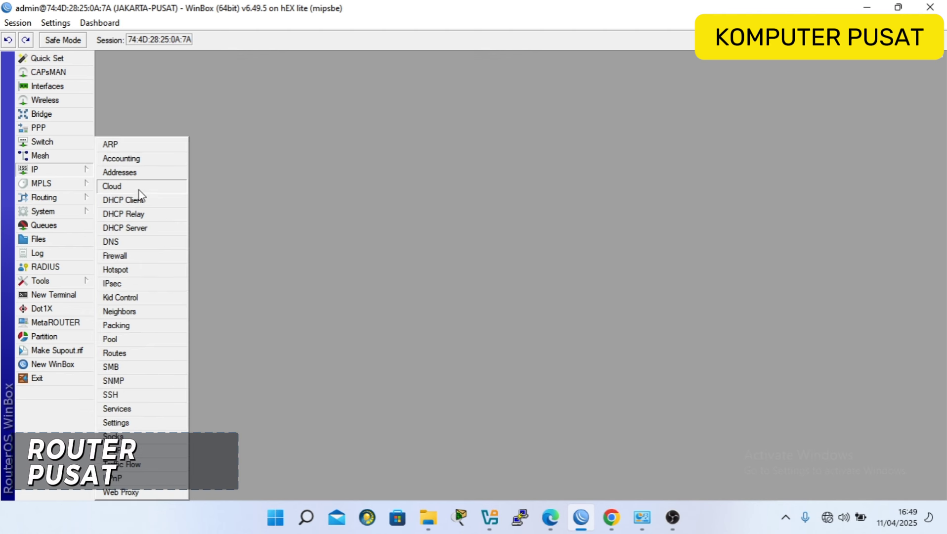
click(151, 257)
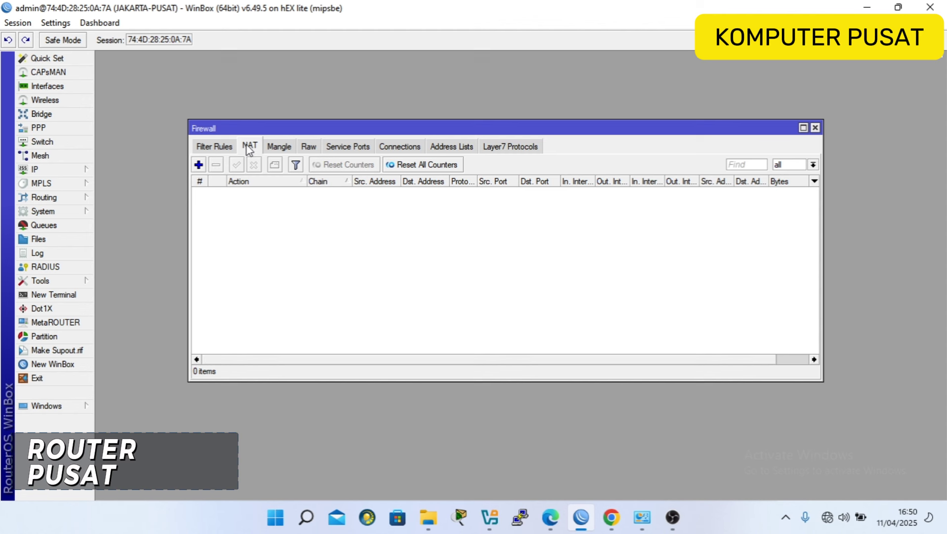
click(198, 164)
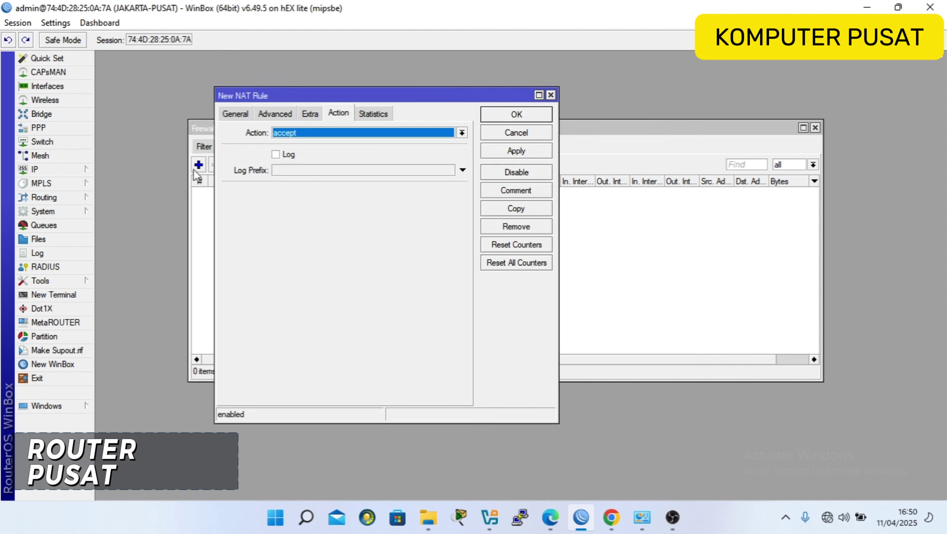
click(238, 114)
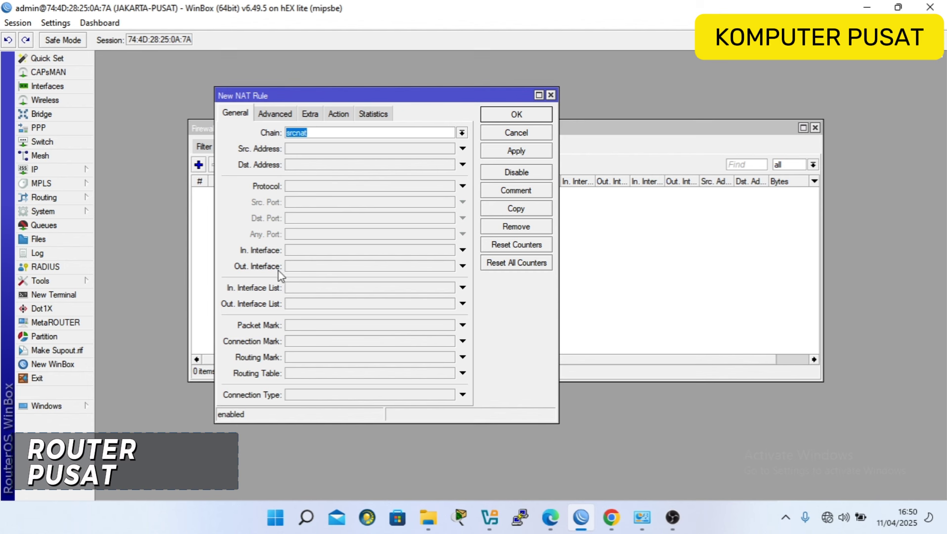
click(390, 267)
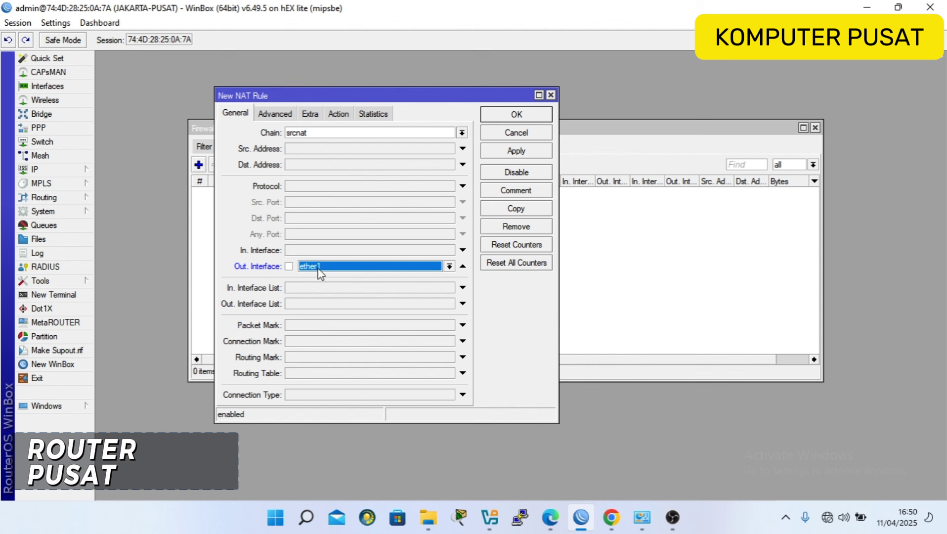
click(335, 117)
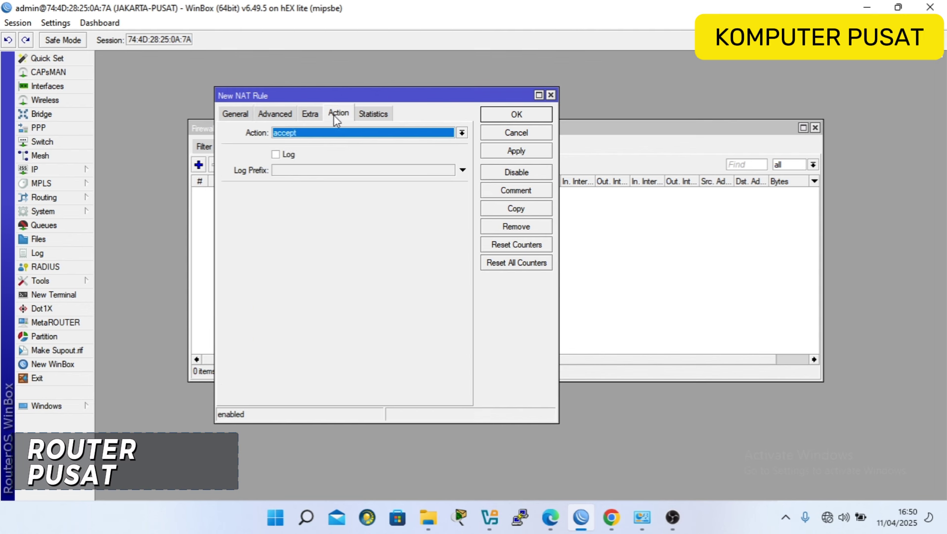
click(330, 133)
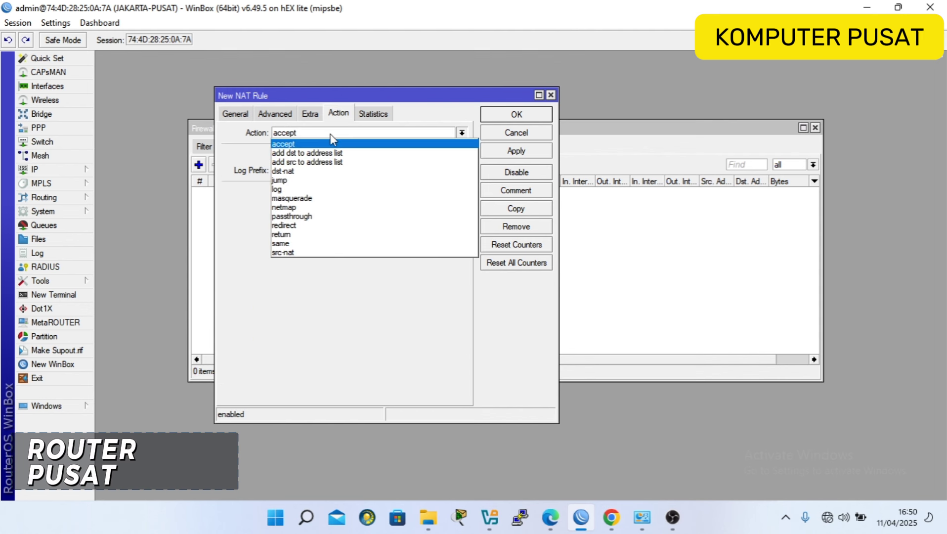
click(314, 197)
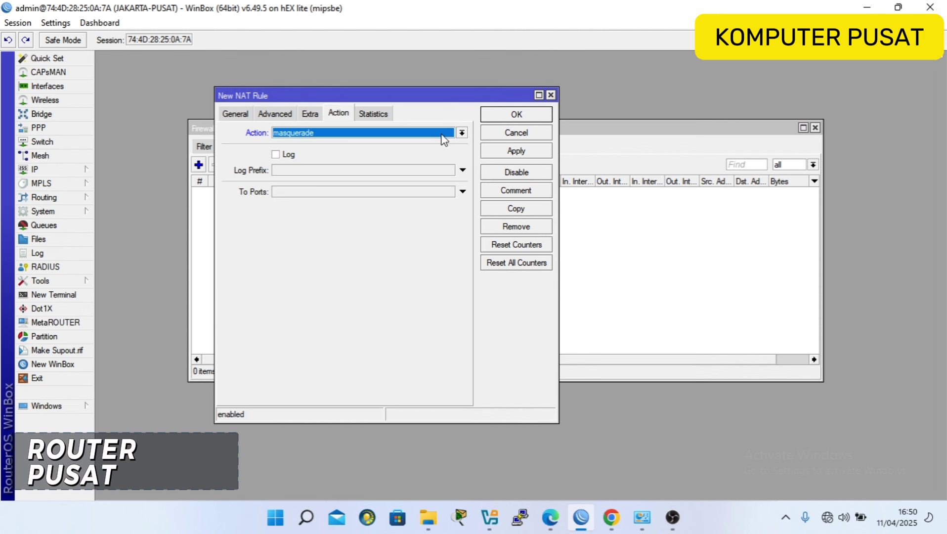
click(514, 118)
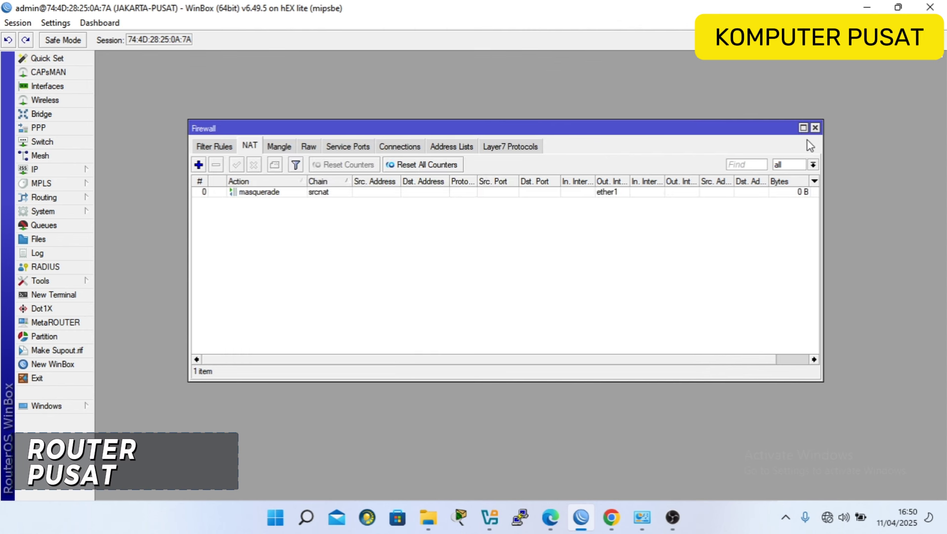
click(815, 128)
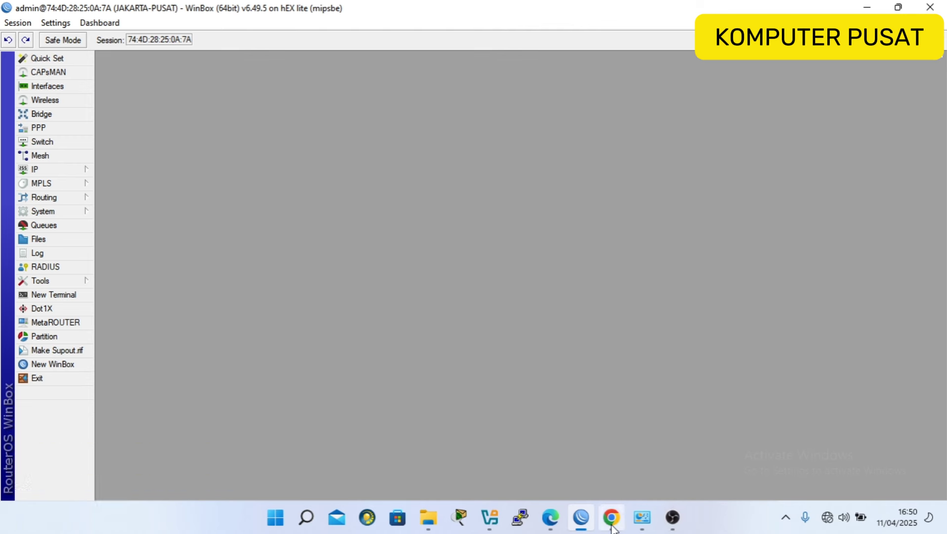
Review the PDF's Jakarta L2TP steps (Enable L2TP Server, Profile, Secrets), then return to WinBox.
mouse_move(611, 517)
click(625, 462)
scroll(329, 341, down, 1)
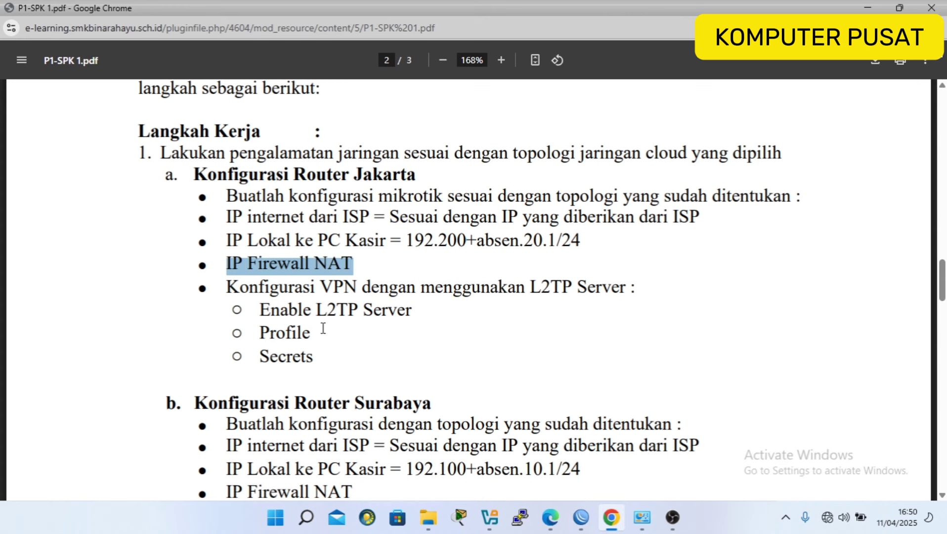
drag(235, 290, 643, 287)
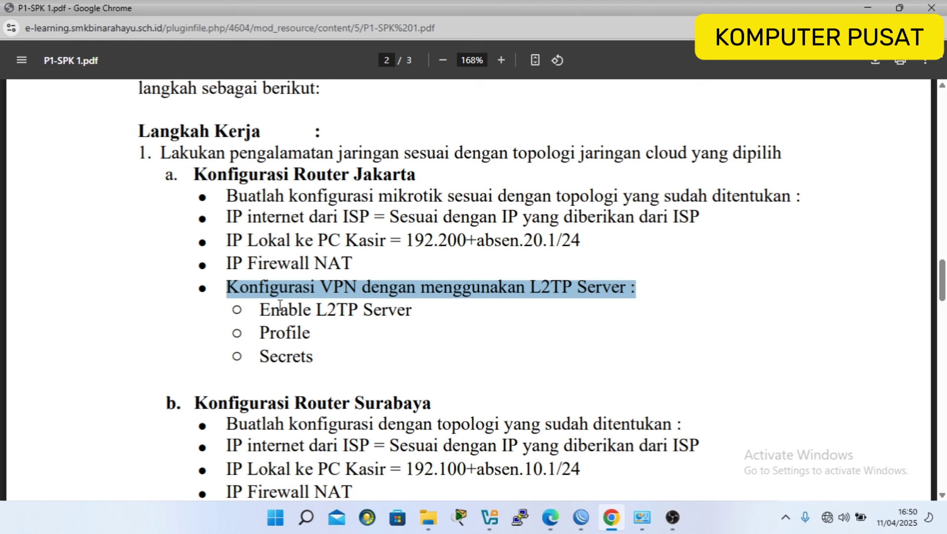
click(263, 307)
drag(260, 310, 420, 314)
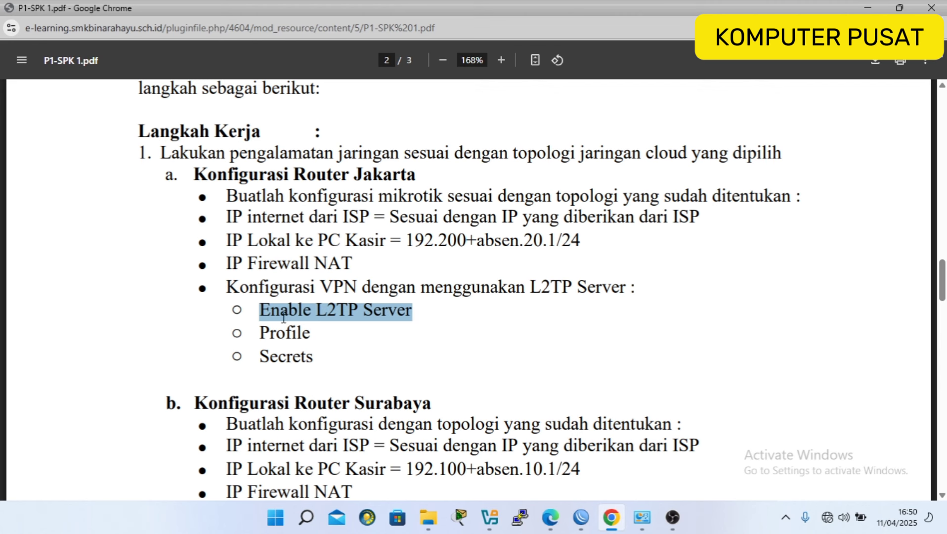
drag(260, 332, 311, 333)
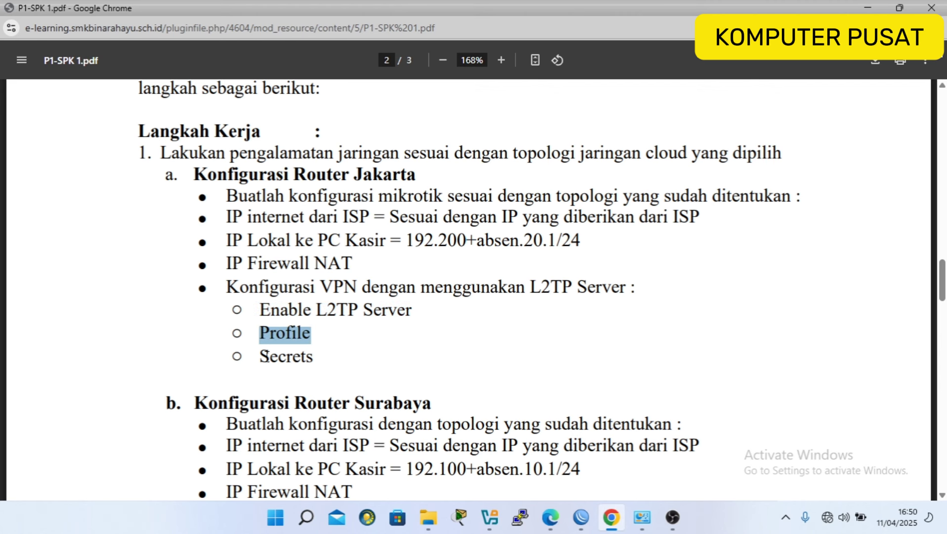
drag(262, 356, 315, 359)
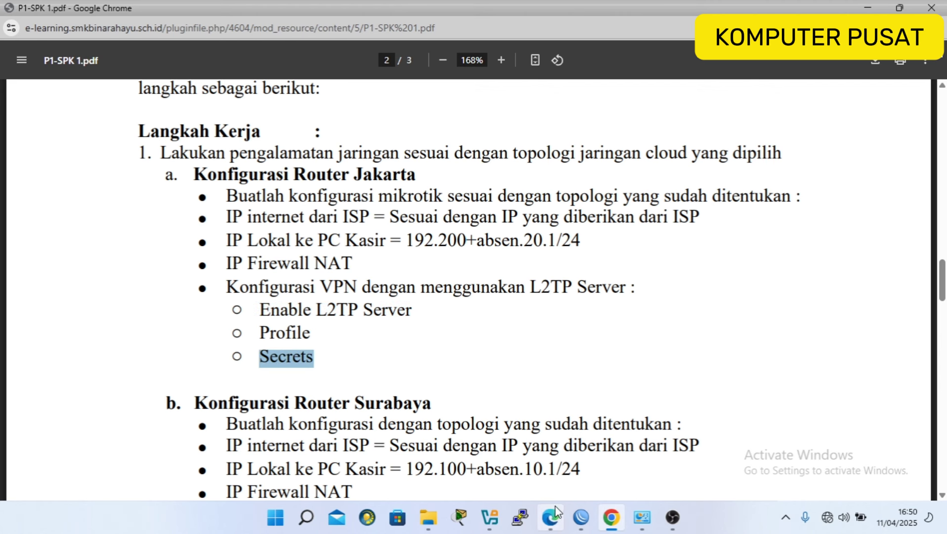
click(580, 517)
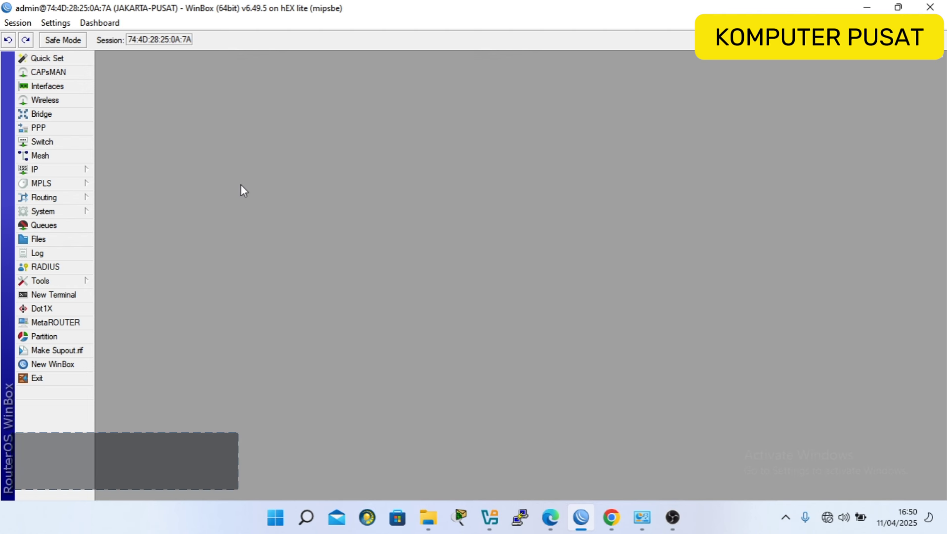
Enable the Jakarta router's L2TP Server under PPP, then show the PPP Profiles list.
click(69, 128)
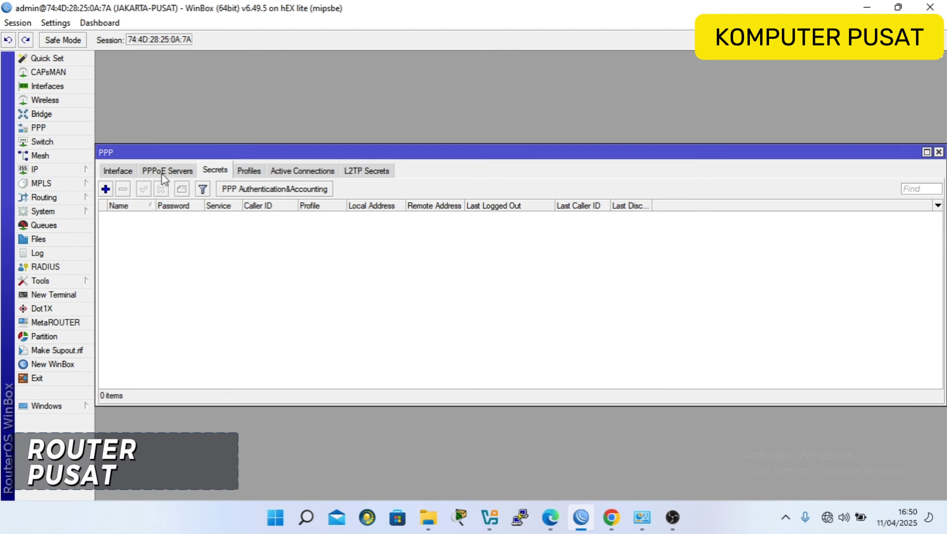
click(127, 171)
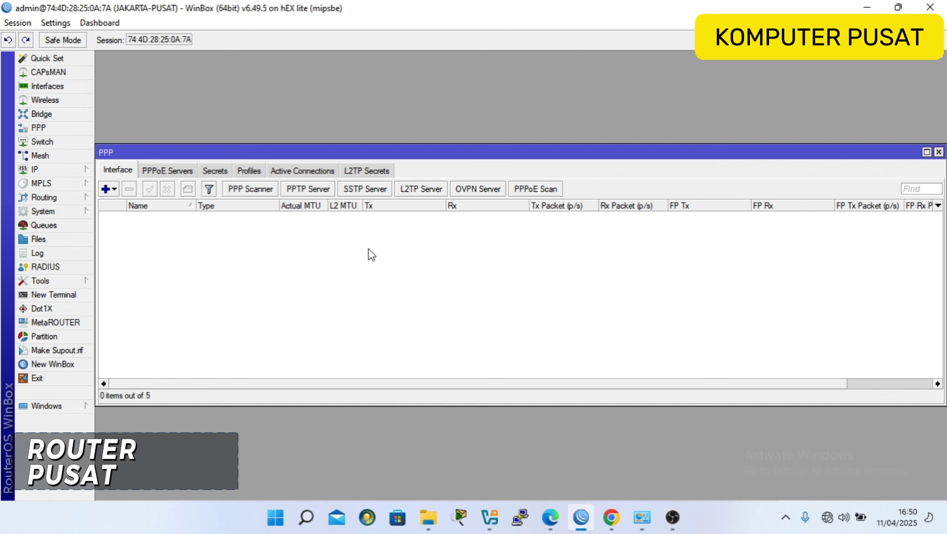
click(416, 194)
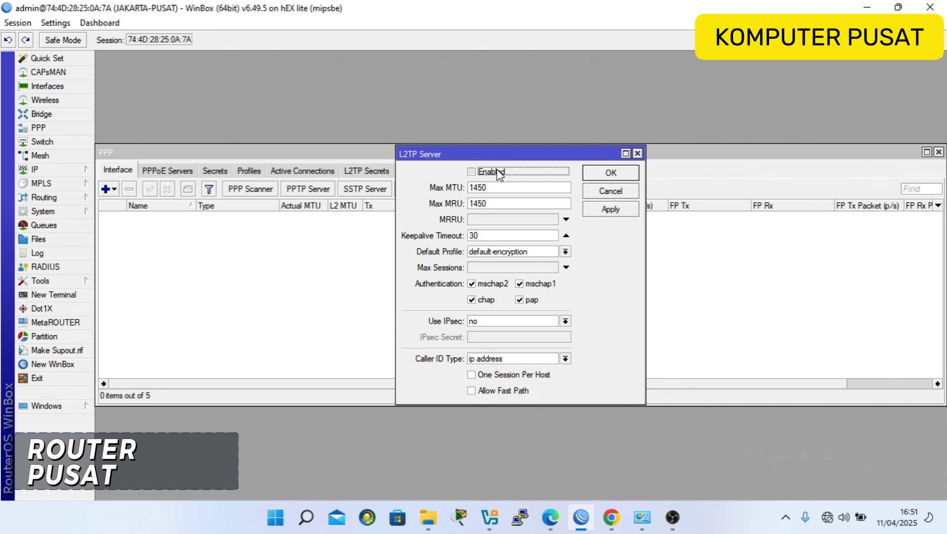
click(499, 173)
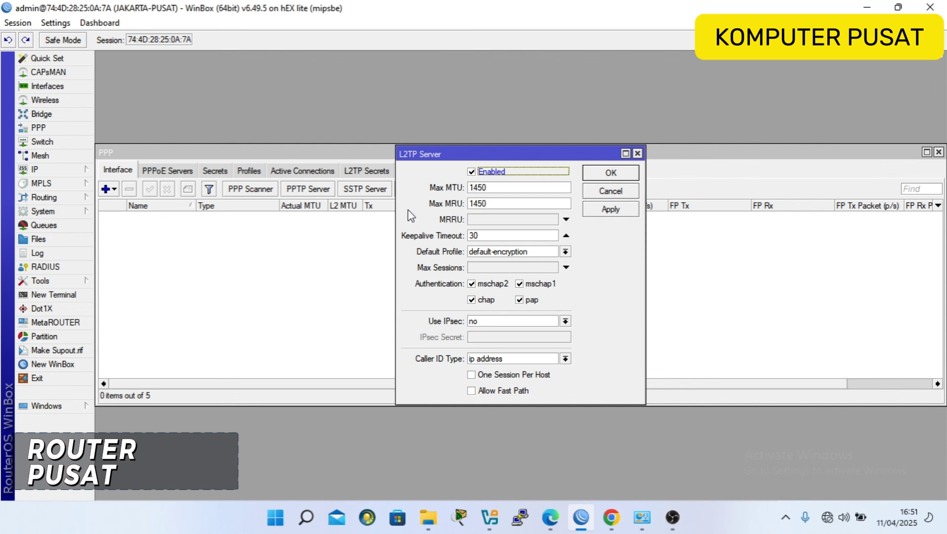
click(608, 176)
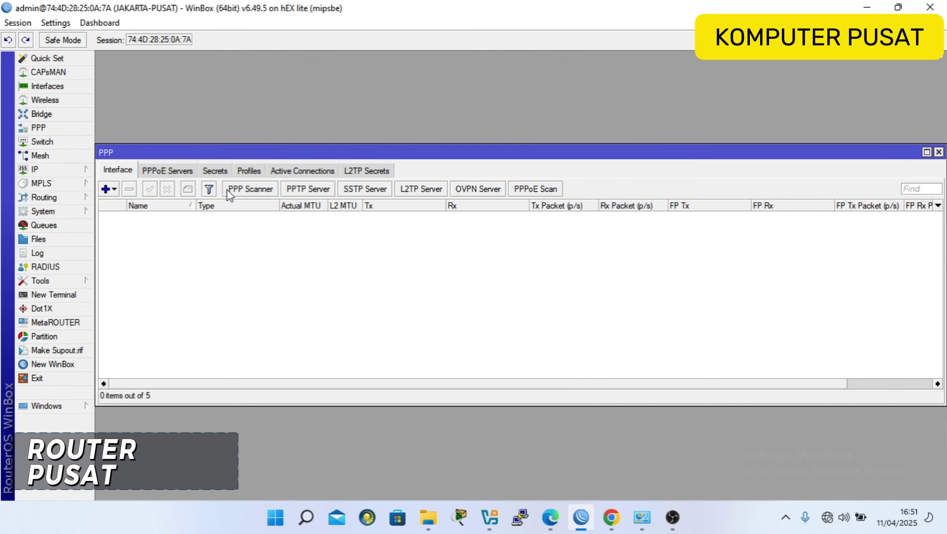
click(251, 174)
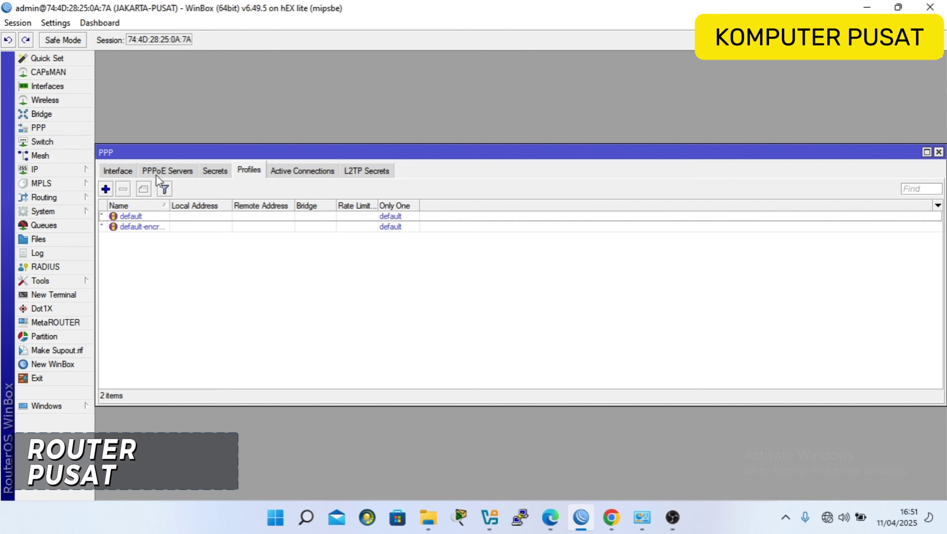
Create PPP profile PUSAT with local address 10.10.10.1 and remote address 10.10.10.2.
click(106, 189)
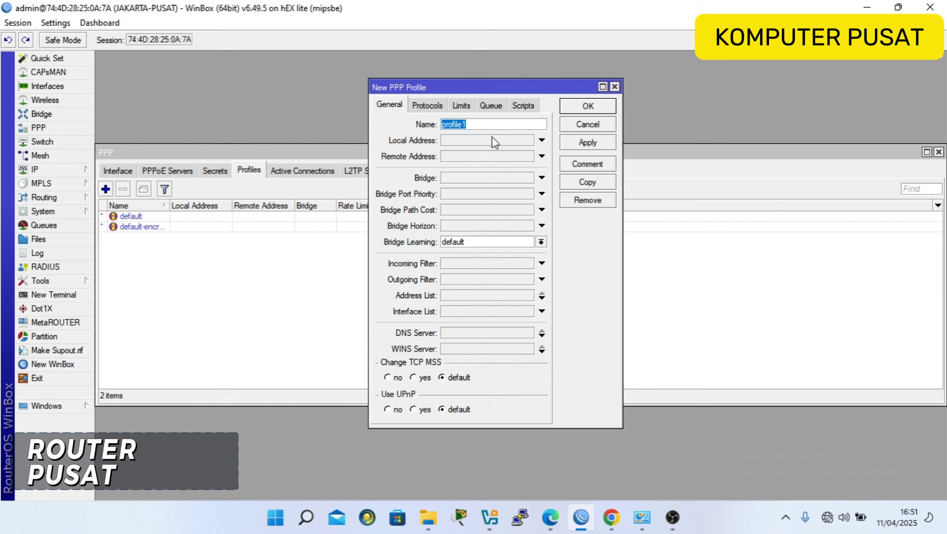
text(PUSAT)
click(481, 142)
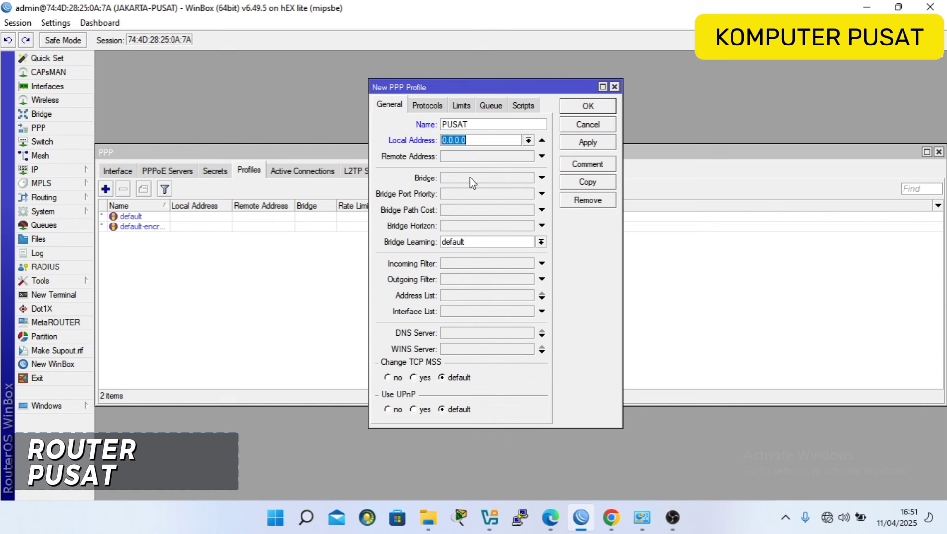
text(10.10.10.1)
click(459, 157)
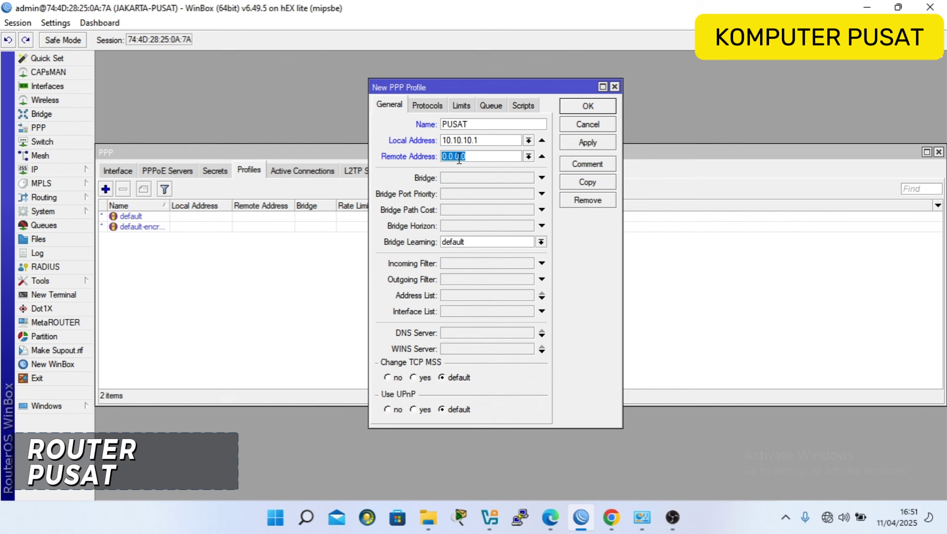
text(10.10.10.2)
drag(482, 95, 474, 107)
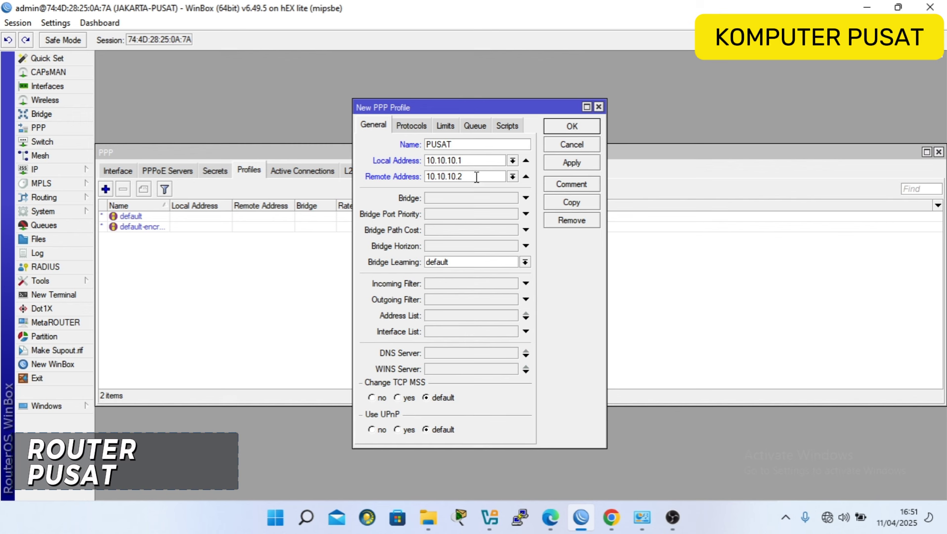
key(BackSpace)
text(2)
Highlight the profile's local and remote addresses to check them, then save PUSAT.
drag(463, 160, 422, 178)
drag(473, 159, 416, 161)
drag(468, 176, 425, 160)
click(463, 178)
drag(465, 161, 424, 160)
drag(474, 178, 424, 178)
click(490, 160)
click(573, 127)
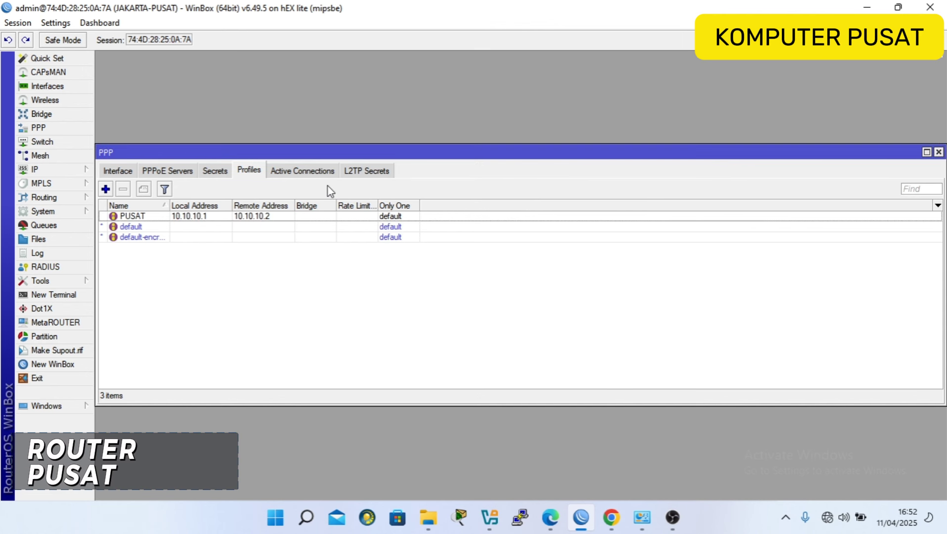
Start a new PPP secret and enter its name and password.
click(217, 173)
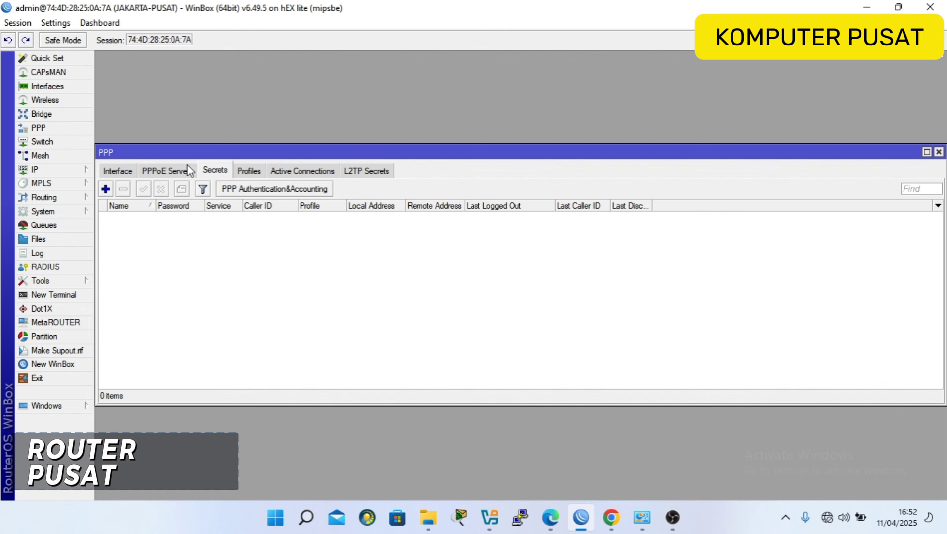
click(110, 188)
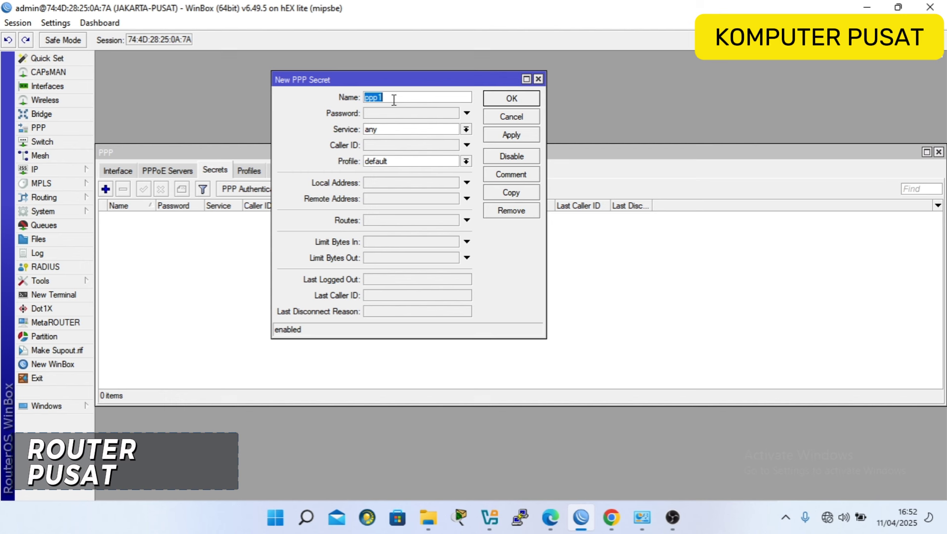
text(jakarta)
click(386, 113)
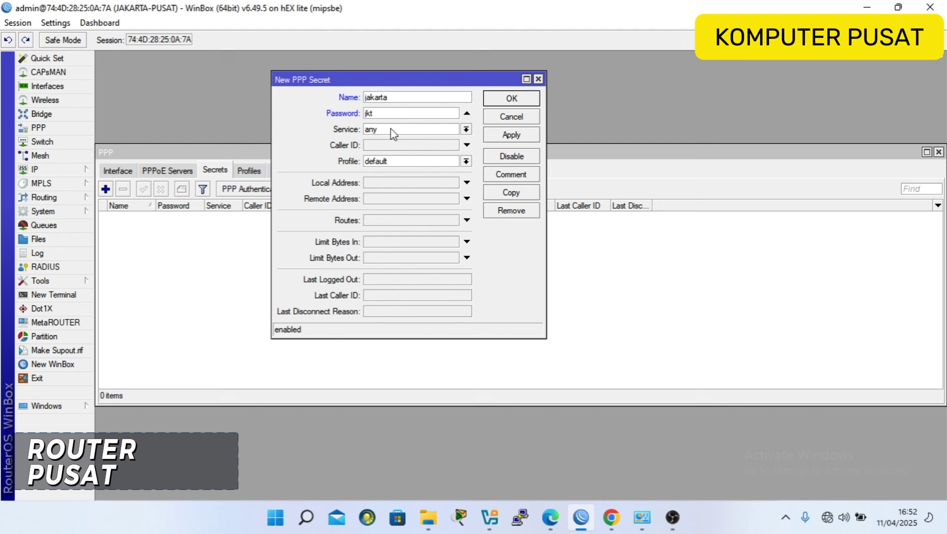
Set the secret's service to l2tp and profile to PUSAT, save it, and return to the PDF.
click(465, 130)
click(426, 157)
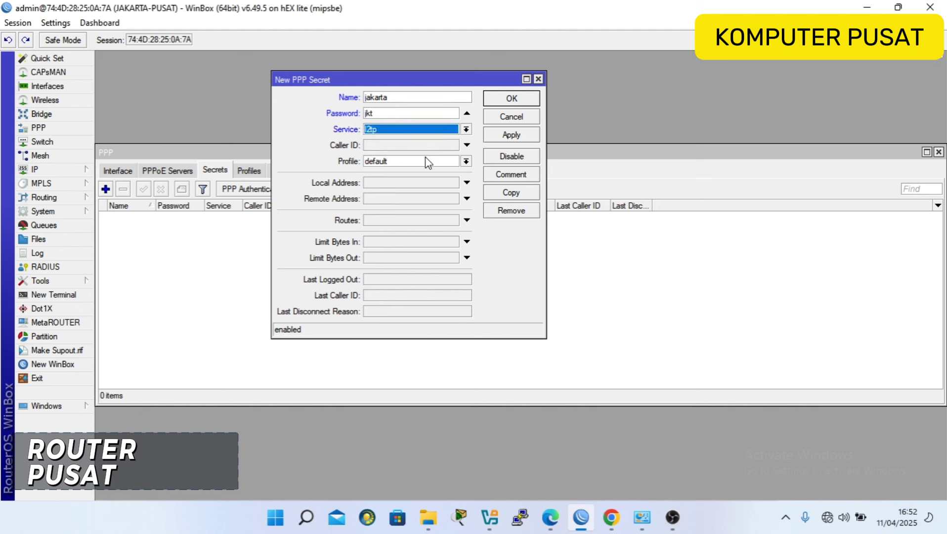
click(396, 165)
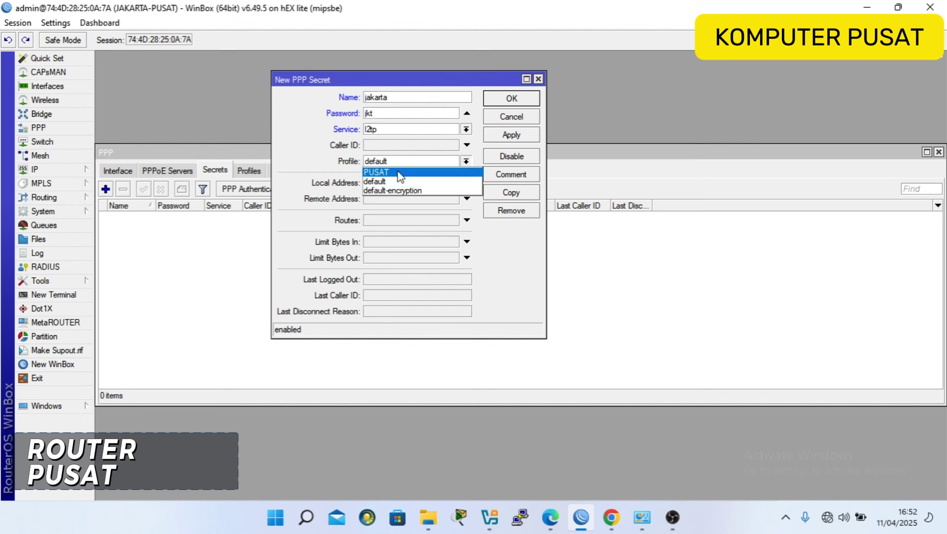
click(399, 176)
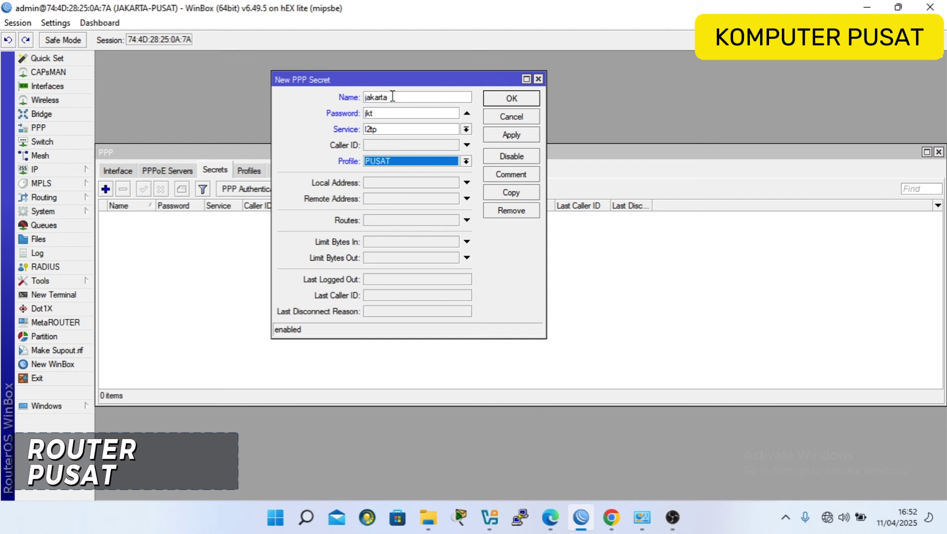
drag(386, 78, 400, 119)
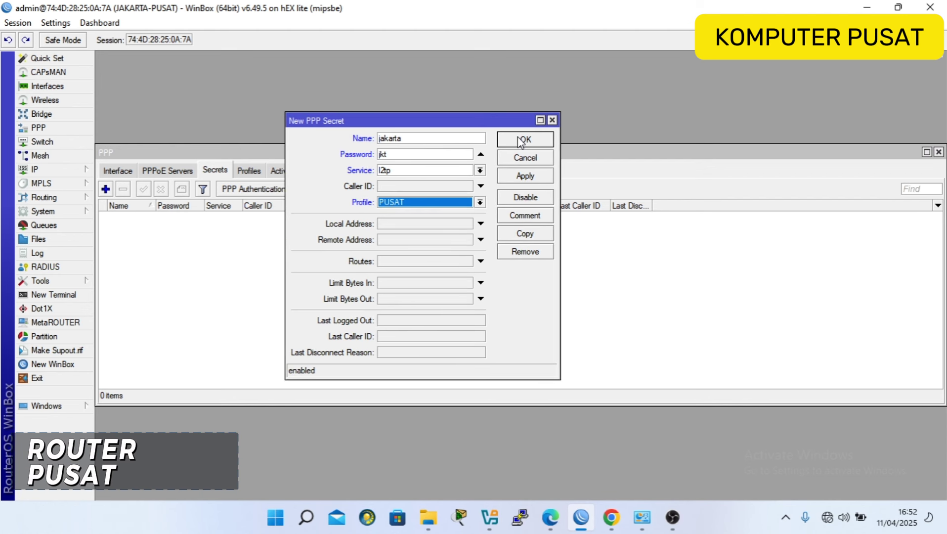
click(516, 141)
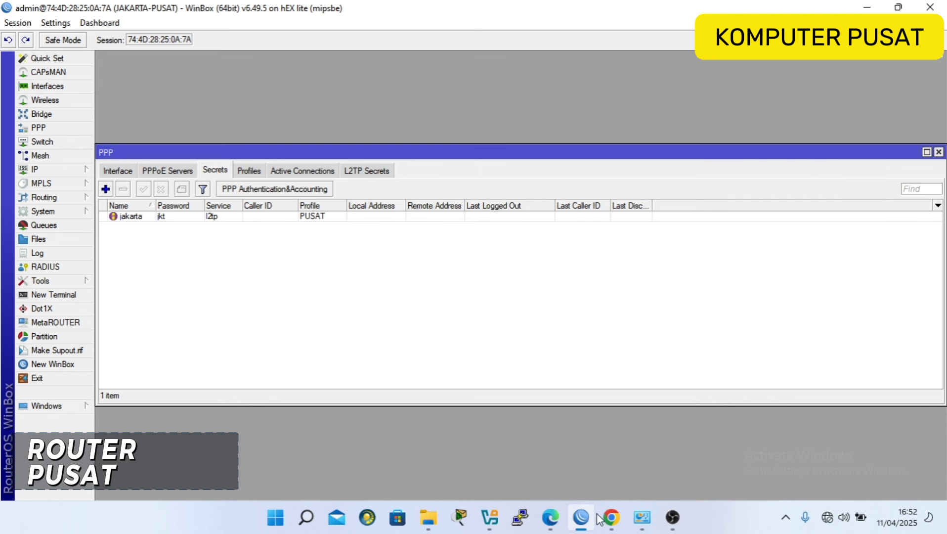
click(611, 517)
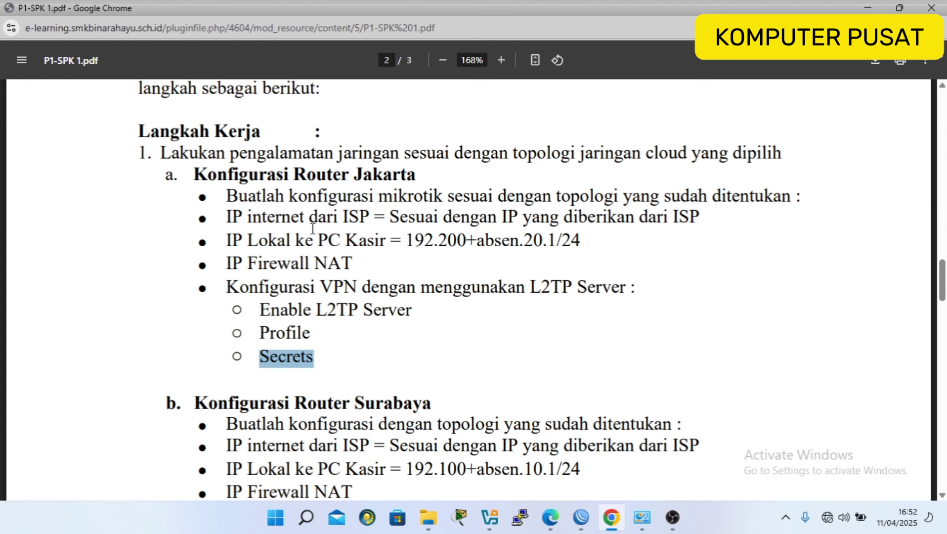
Read the PDF's Konfigurasi Router Surabaya section, then bring VirtualBox Manager to the front.
drag(226, 197, 323, 357)
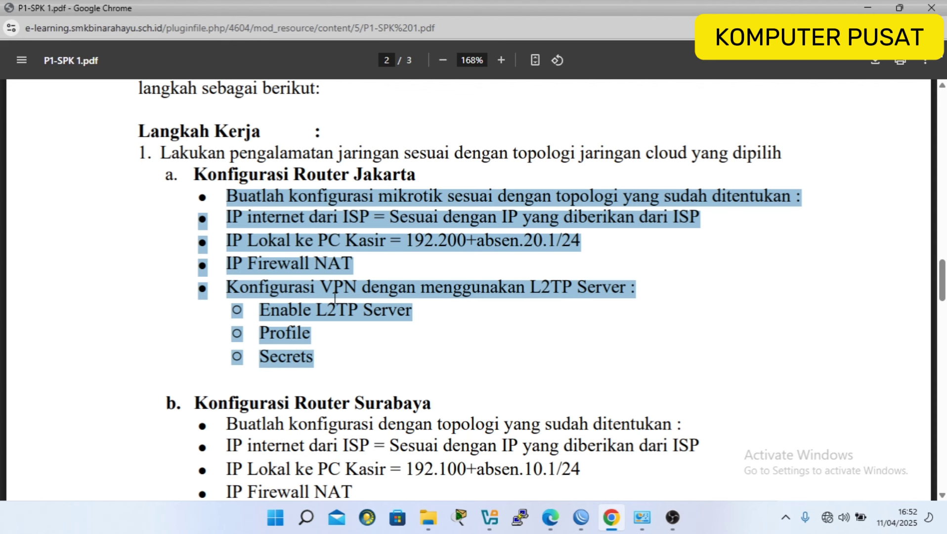
scroll(335, 297, down, 3)
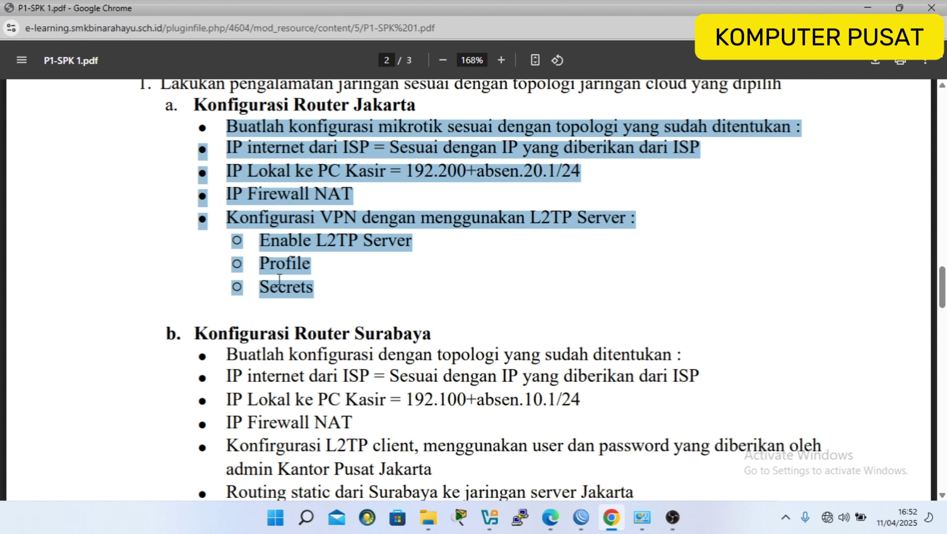
scroll(303, 319, down, 1)
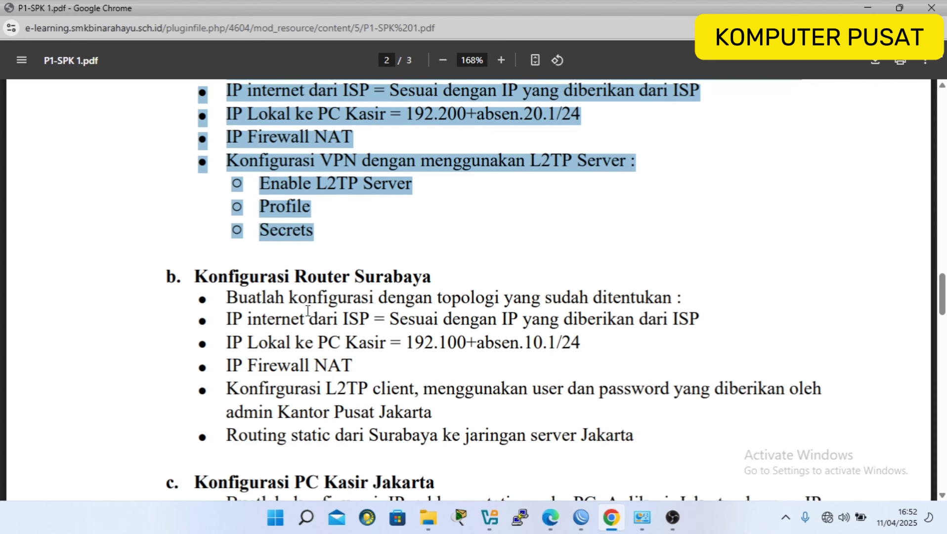
drag(225, 284, 635, 418)
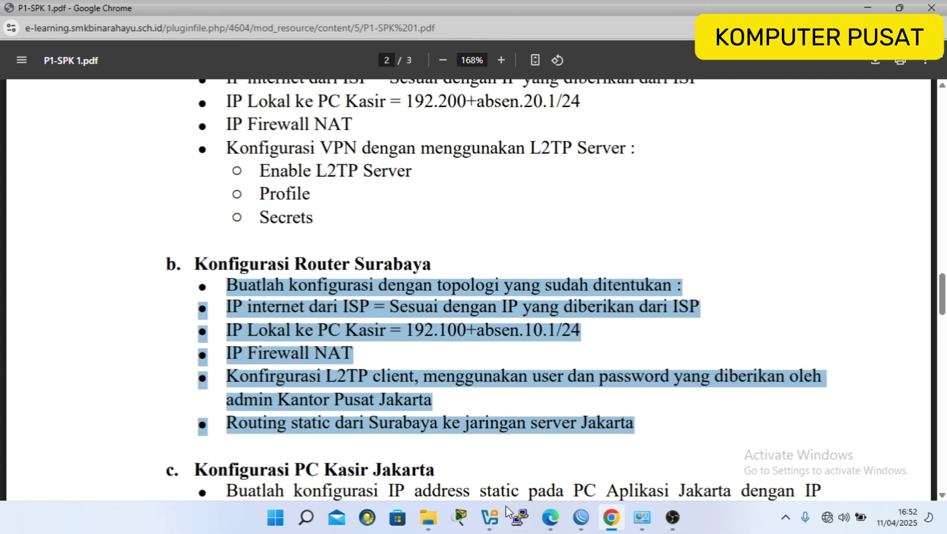
mouse_move(496, 521)
click(606, 448)
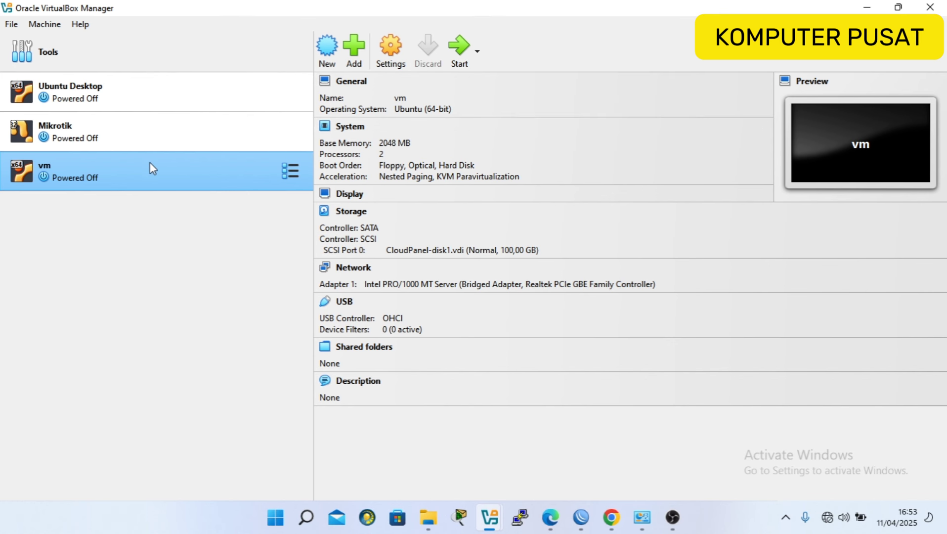
Start the Ubuntu virtual machine named vm.
click(454, 46)
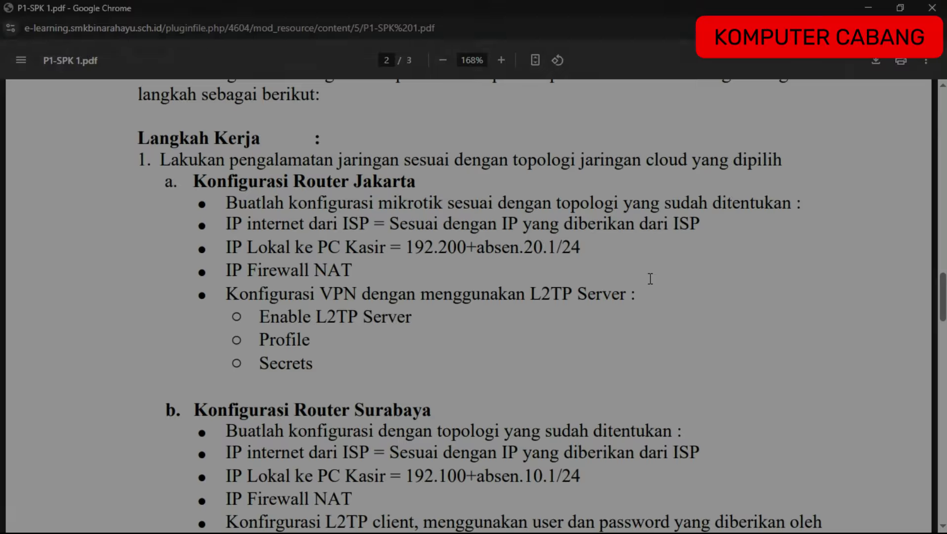
Highlight the Surabaya internet IP requirement in the PDF's section b, then switch to WinBox.
scroll(651, 298, down, 5)
scroll(652, 298, down, 1)
scroll(652, 298, up, 1)
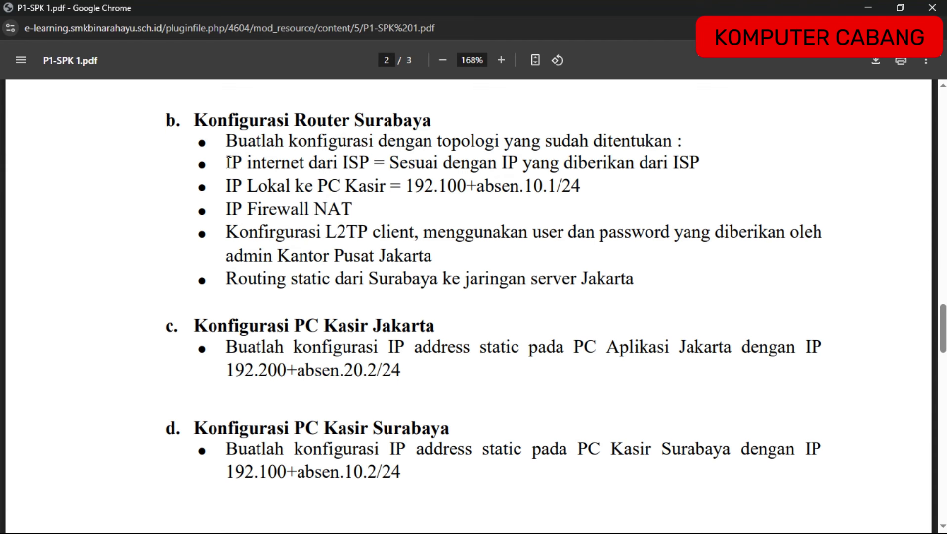
drag(228, 162, 466, 159)
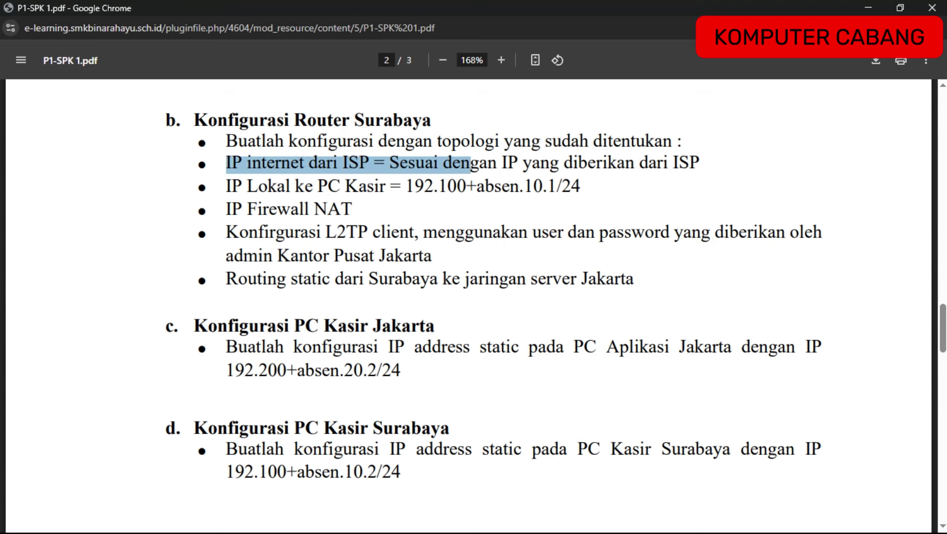
key(alt+Tab)
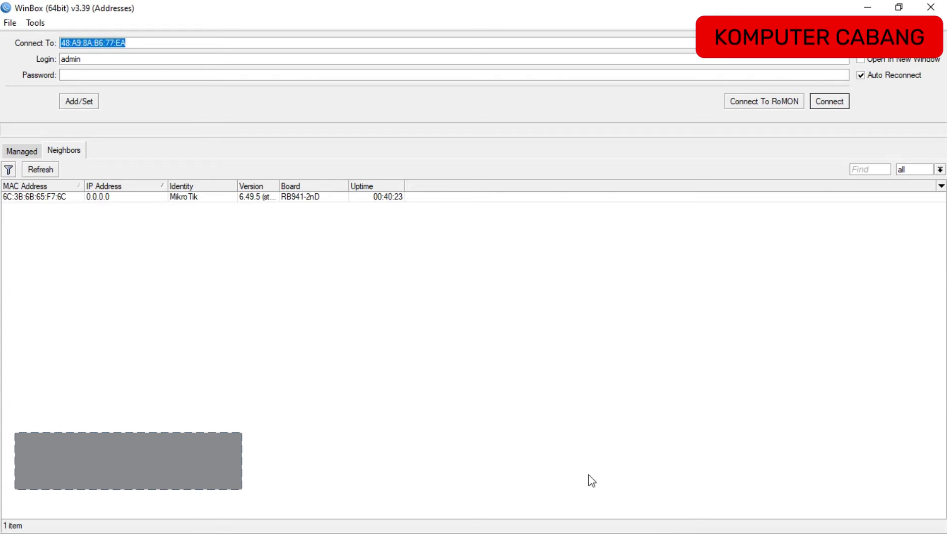
Connect to the branch router and set its system identity to SURABAYA-CABANG.
click(62, 199)
double_click(62, 198)
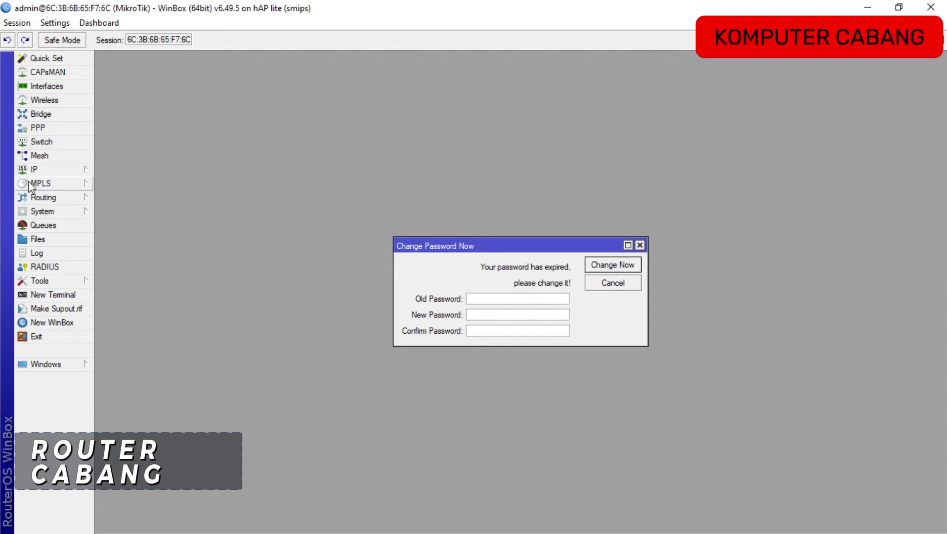
click(75, 169)
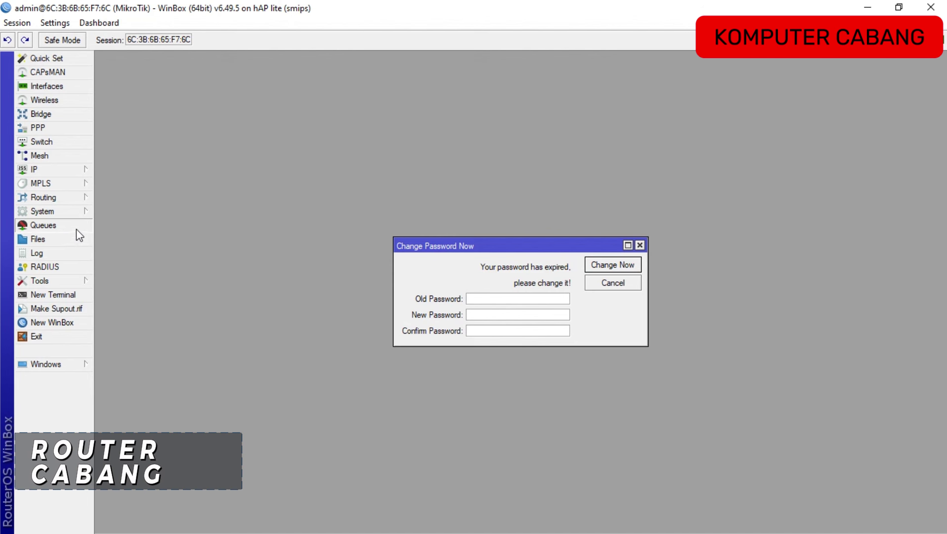
click(82, 212)
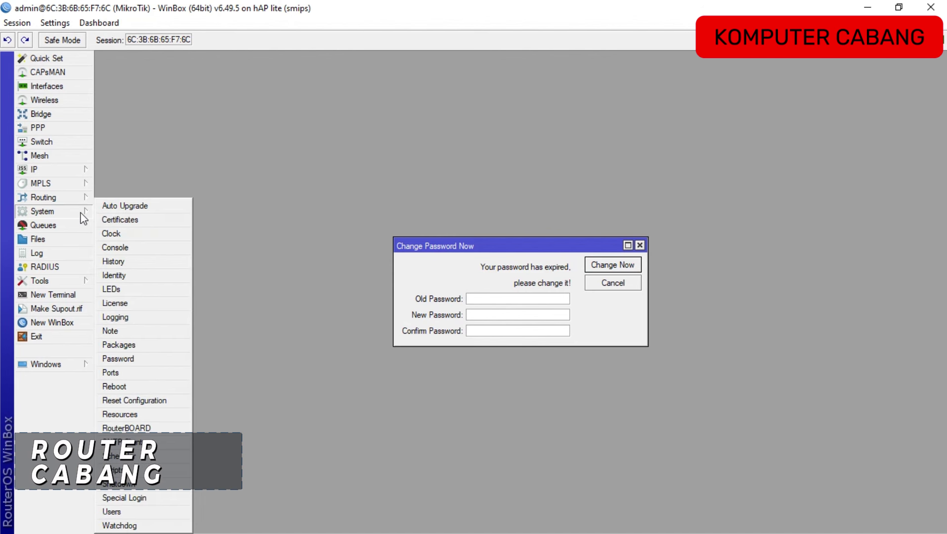
click(137, 275)
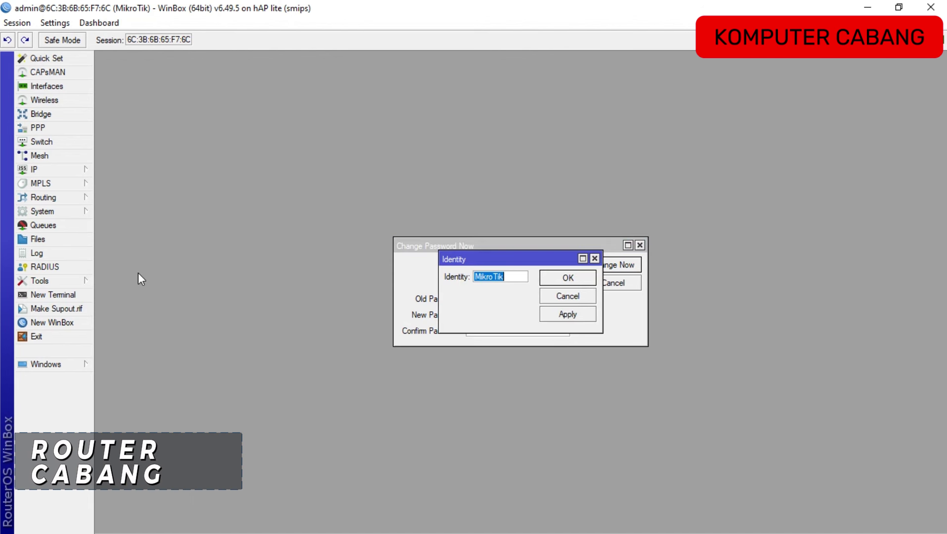
text(SURABAT)
key(BackSpace)
text(YA-CABANG)
click(569, 279)
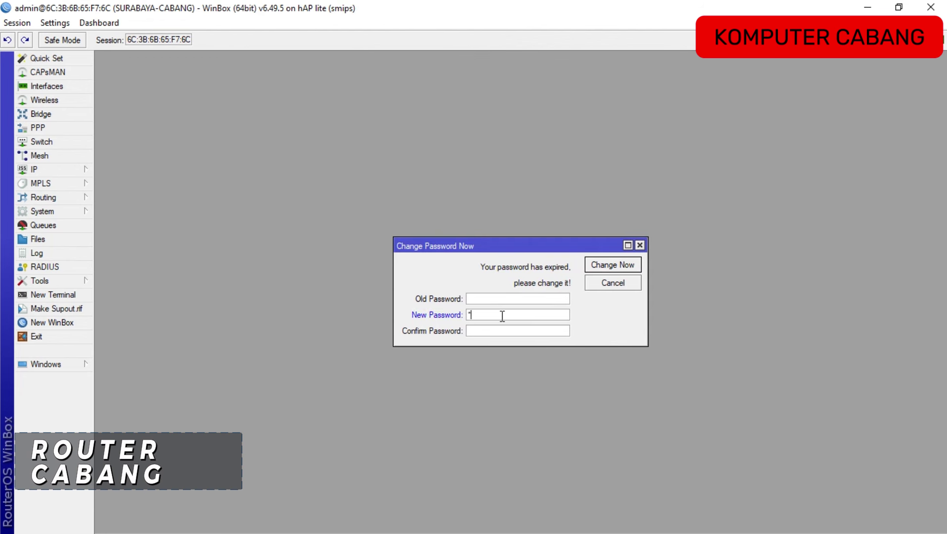
Confirm the new password in the expired-password prompt and submit it.
key(Tab)
text(*)
key(Return)
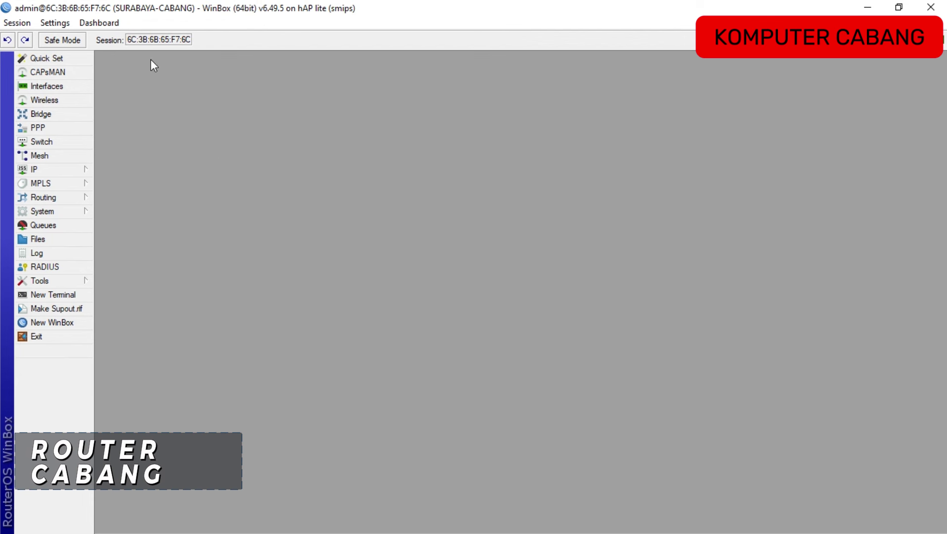
Add a DHCP client on ether1, bound to 192.168.10.119/24, then return to the PDF.
click(81, 172)
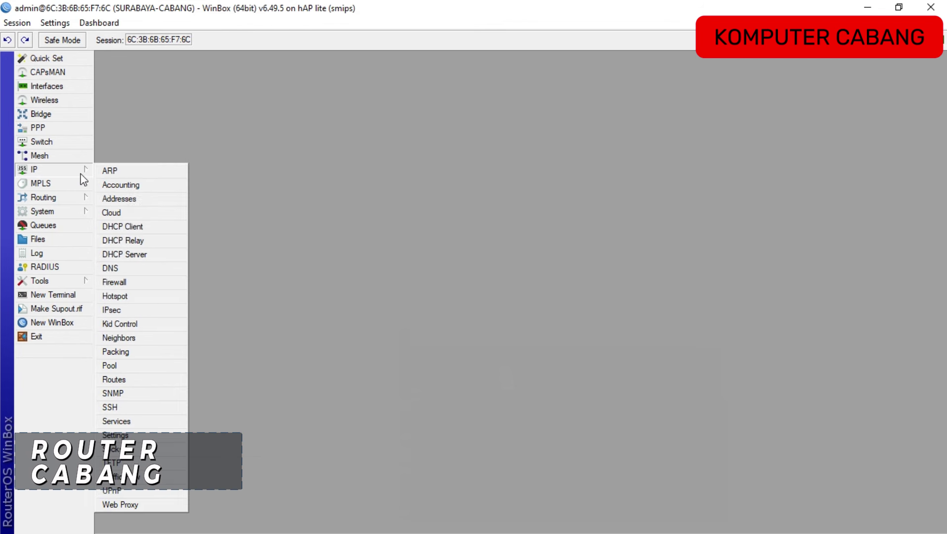
click(143, 229)
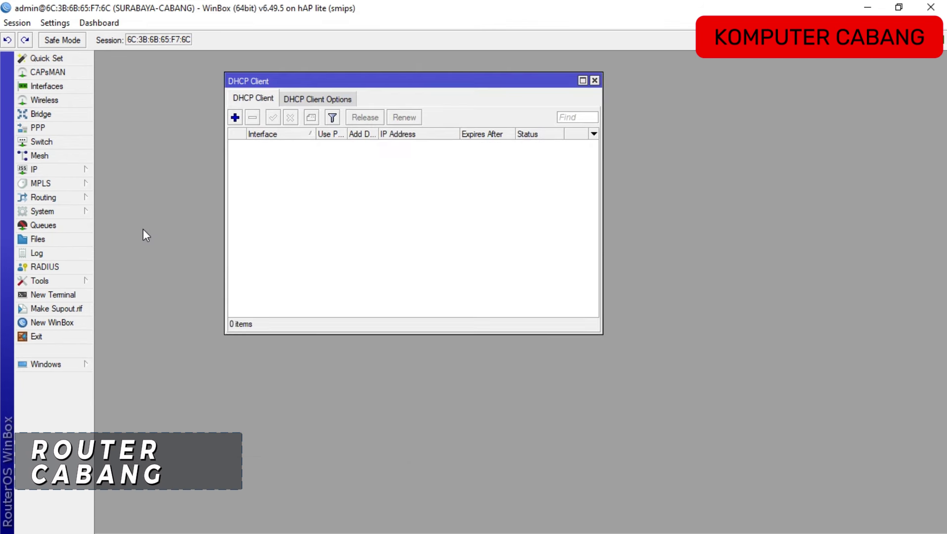
click(235, 119)
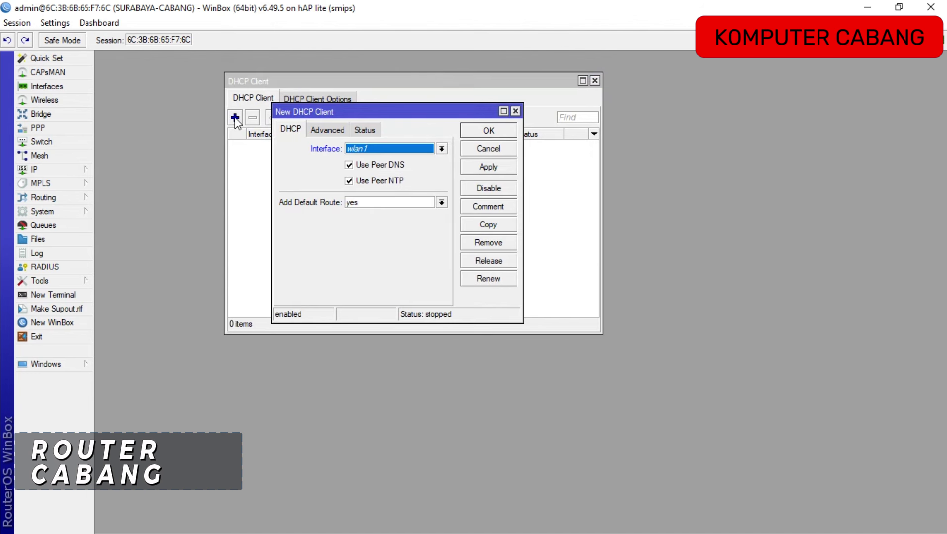
click(368, 149)
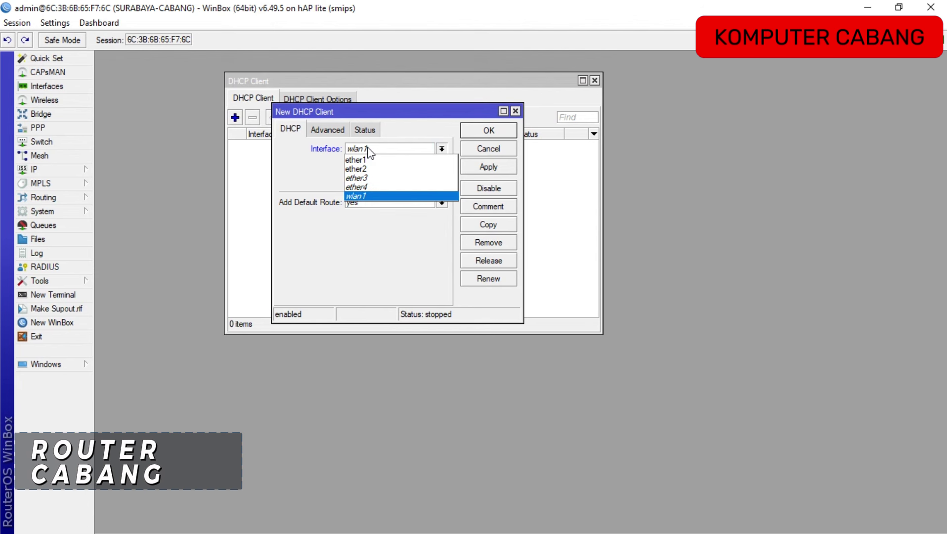
click(371, 161)
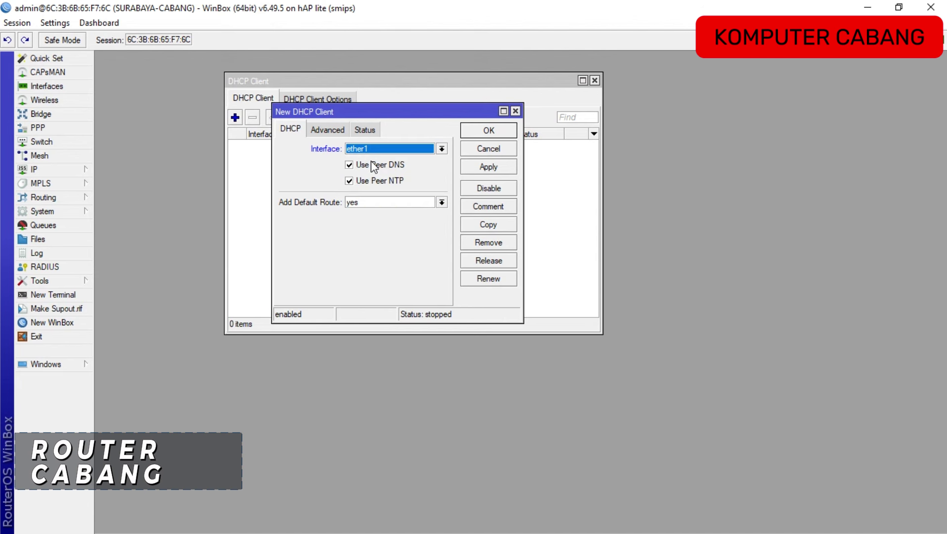
click(500, 130)
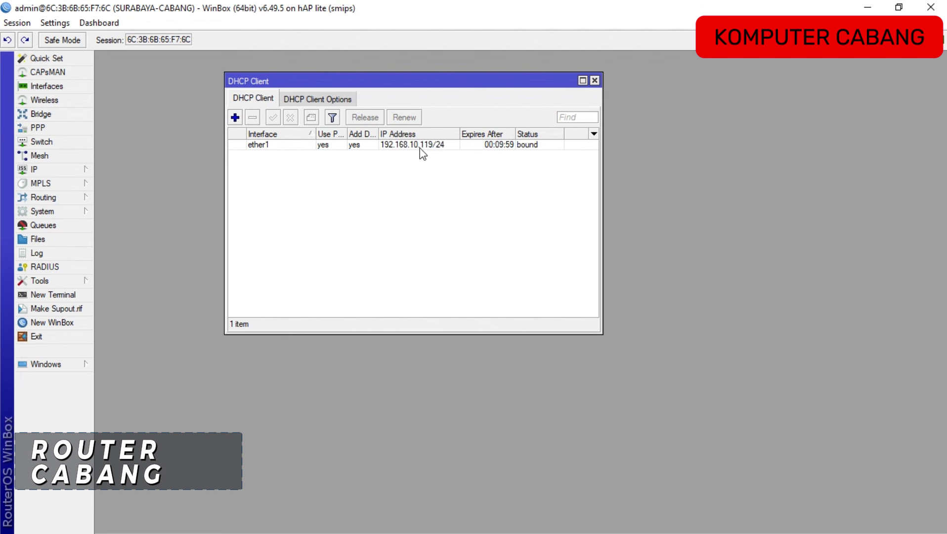
click(594, 81)
key(alt+Tab)
key(alt+Tab)
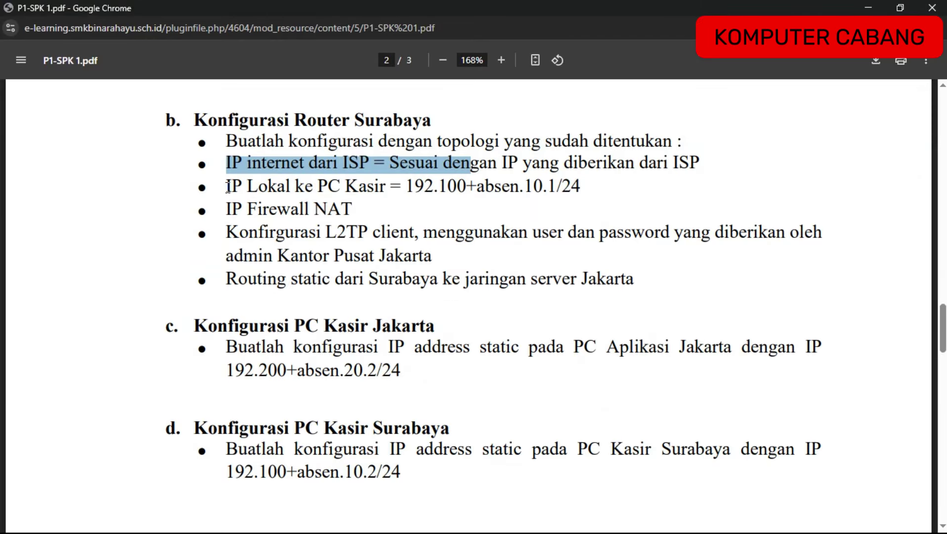
Highlight the PDF's PC Kasir local IP line 192.100+absen.10.1/24, then return to WinBox.
drag(224, 187, 583, 191)
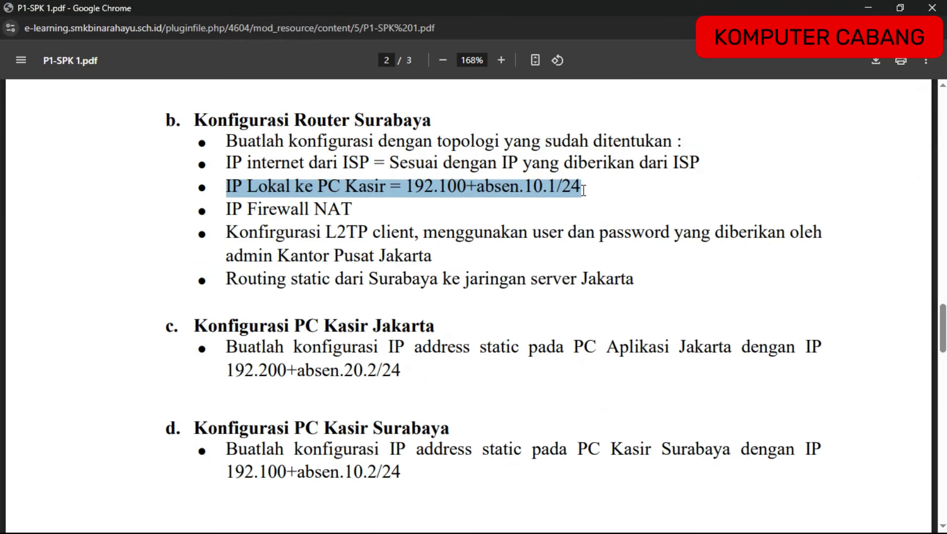
click(583, 191)
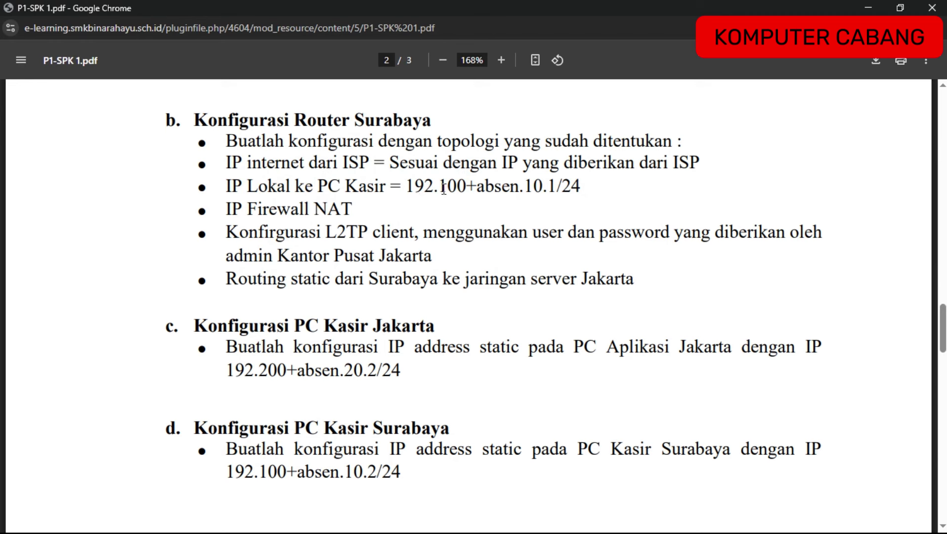
drag(442, 187, 461, 187)
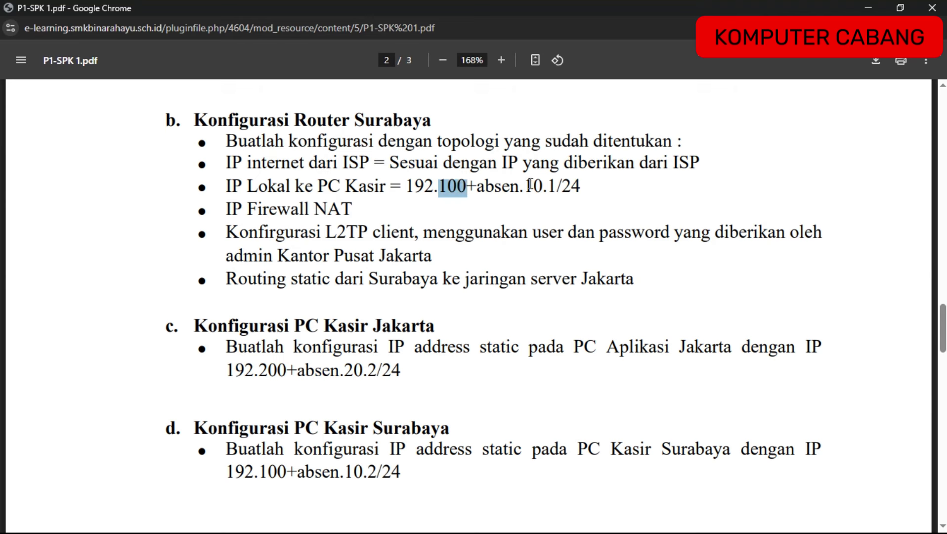
key(alt+Tab)
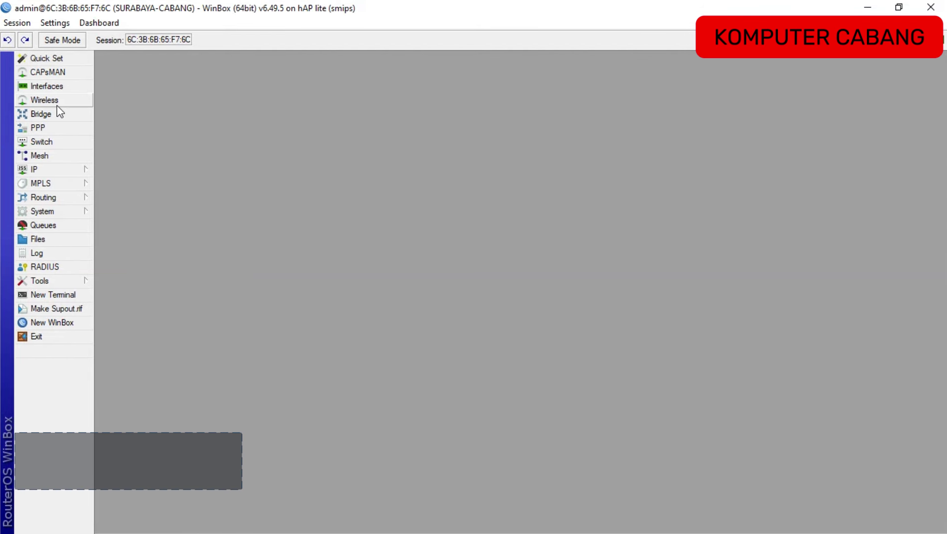
Add the address 192.150.10.1/24 on ether2 to the Surabaya router, then close the address list.
click(62, 173)
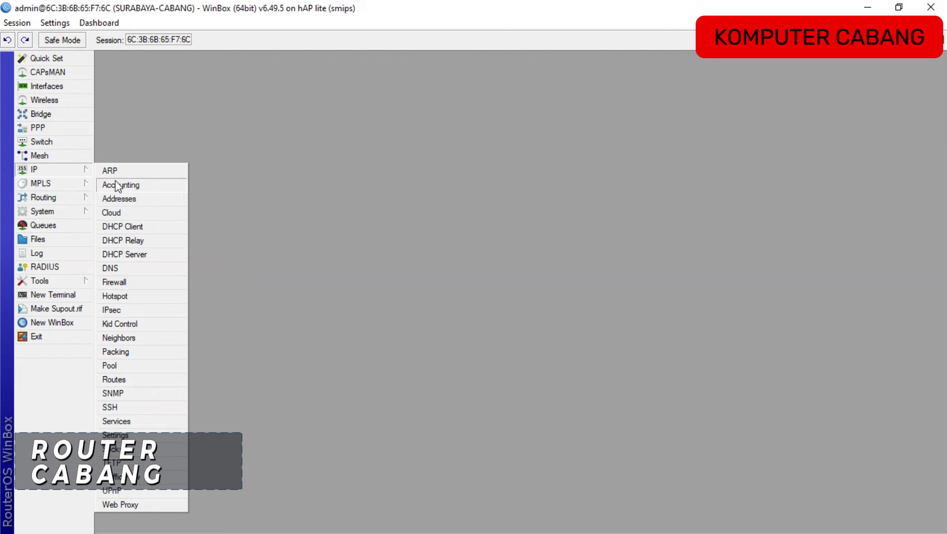
click(131, 198)
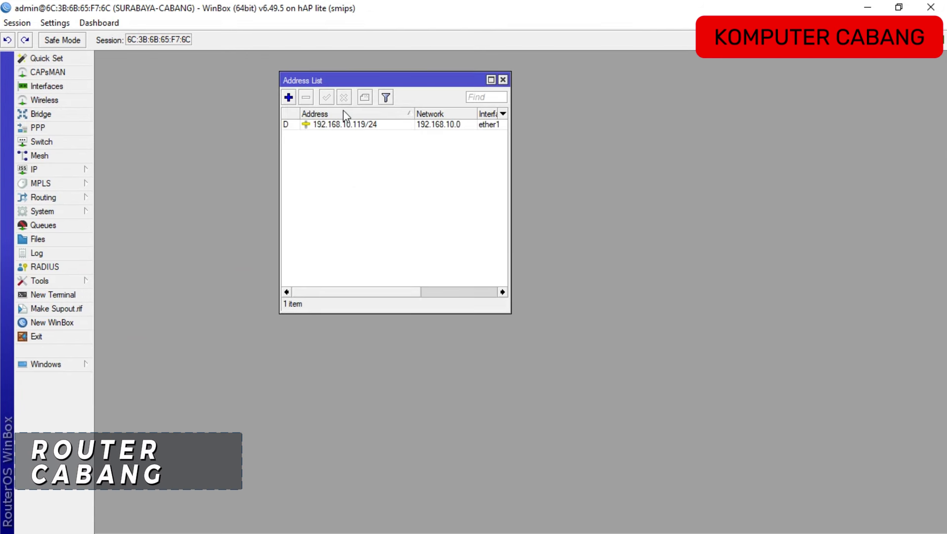
click(288, 97)
text(1)
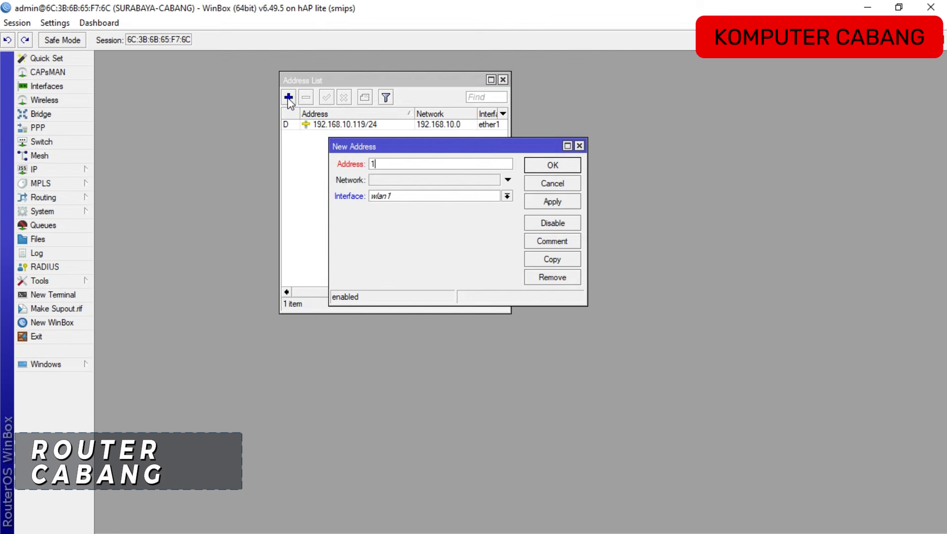
text(92.150.10.1/24)
click(396, 197)
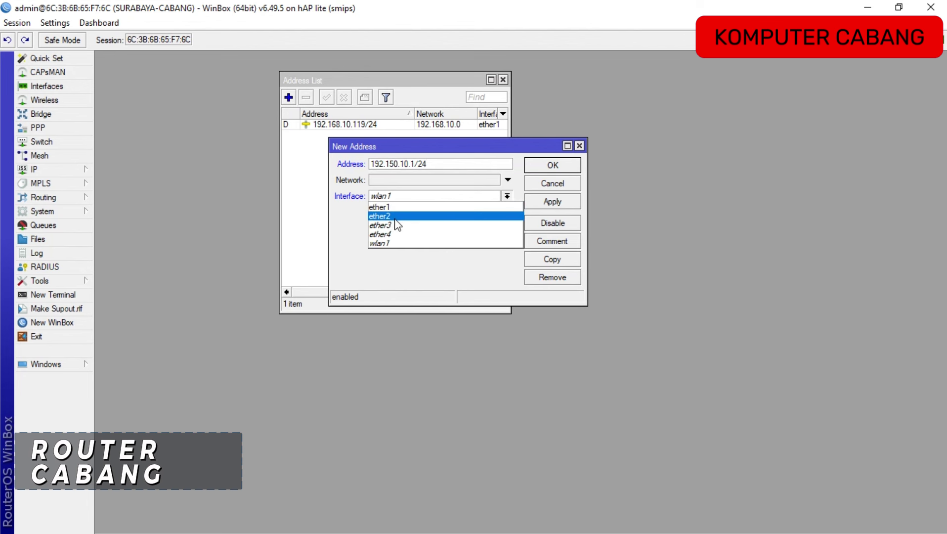
click(394, 218)
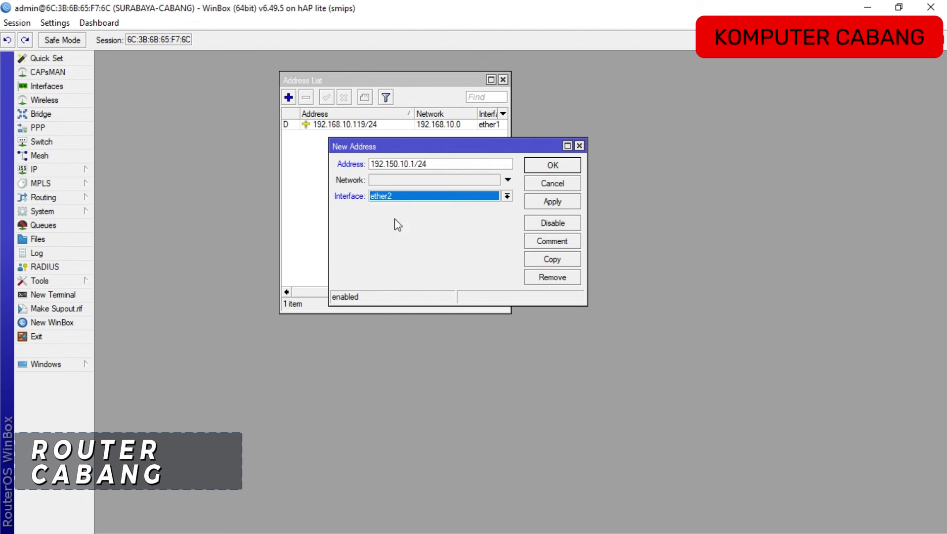
click(544, 168)
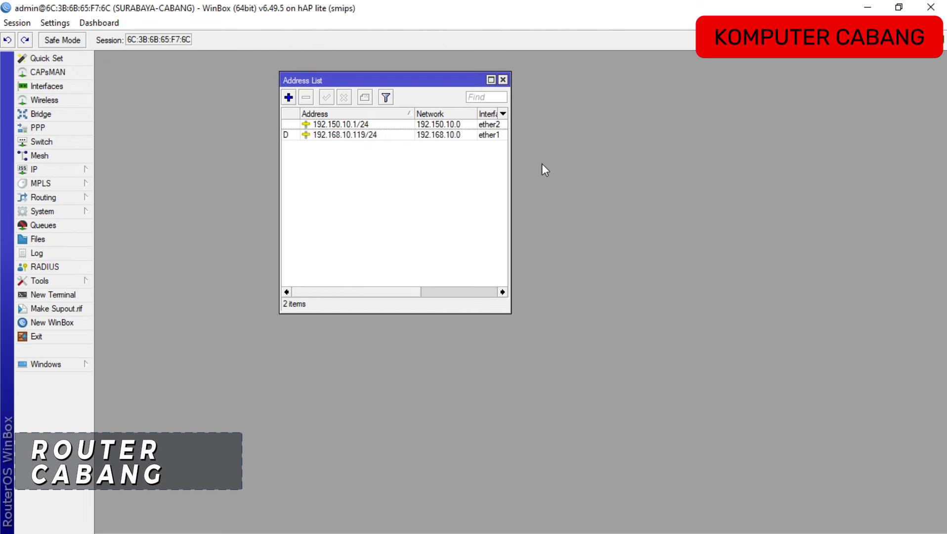
click(502, 81)
Create a srcnat NAT rule with Out. Interface ether1 and action masquerade, then close Firewall.
key(alt+Tab)
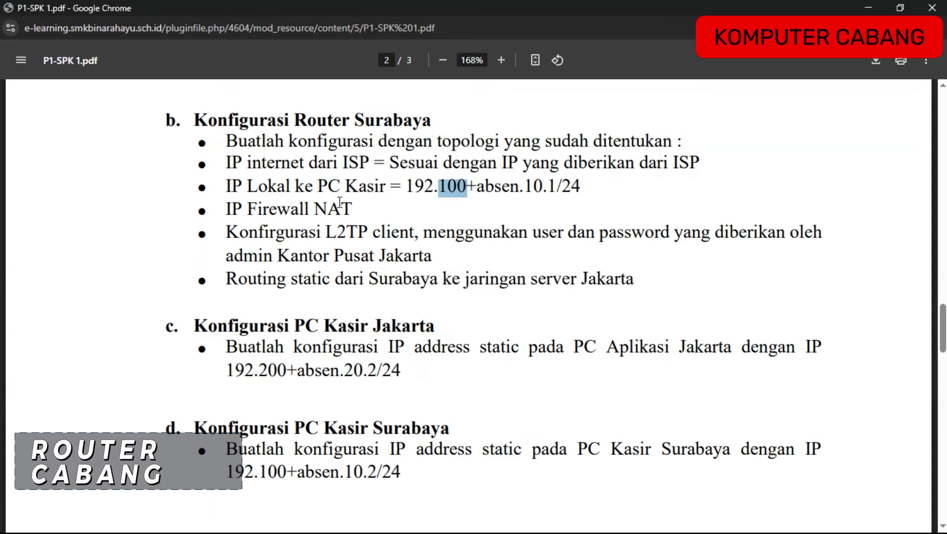
key(alt+Tab)
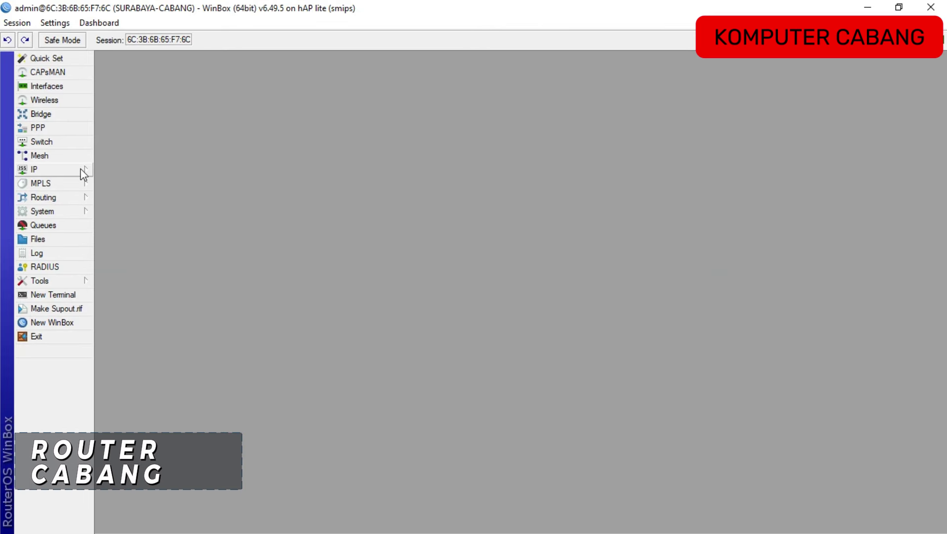
click(83, 171)
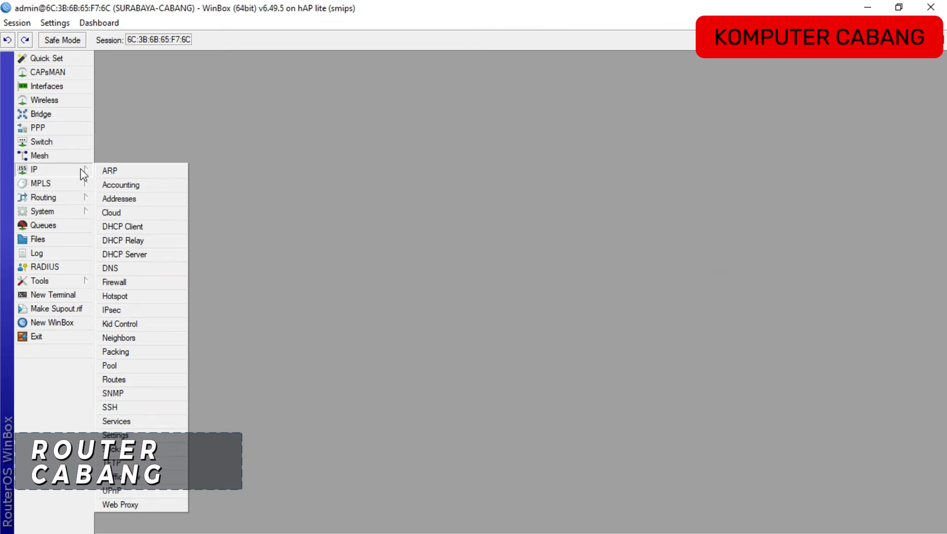
click(115, 282)
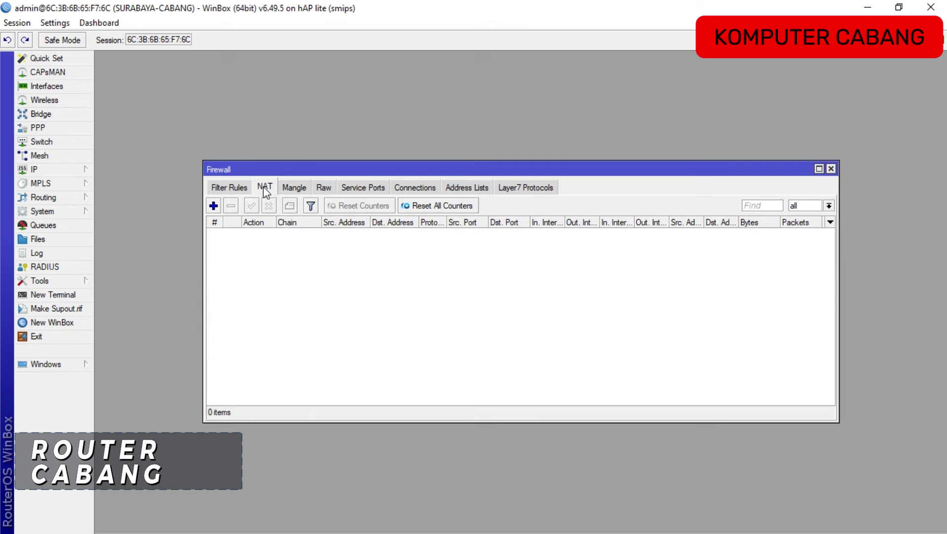
click(213, 206)
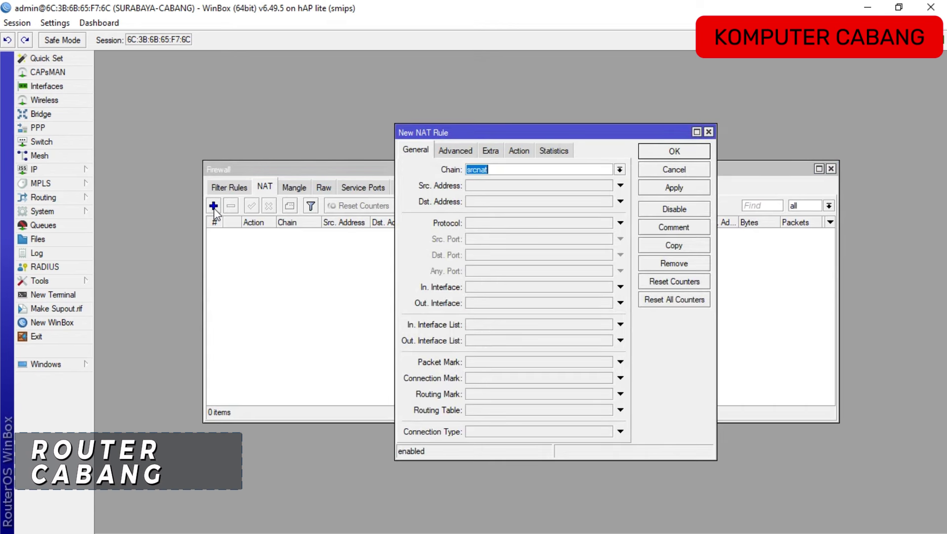
click(538, 303)
click(534, 302)
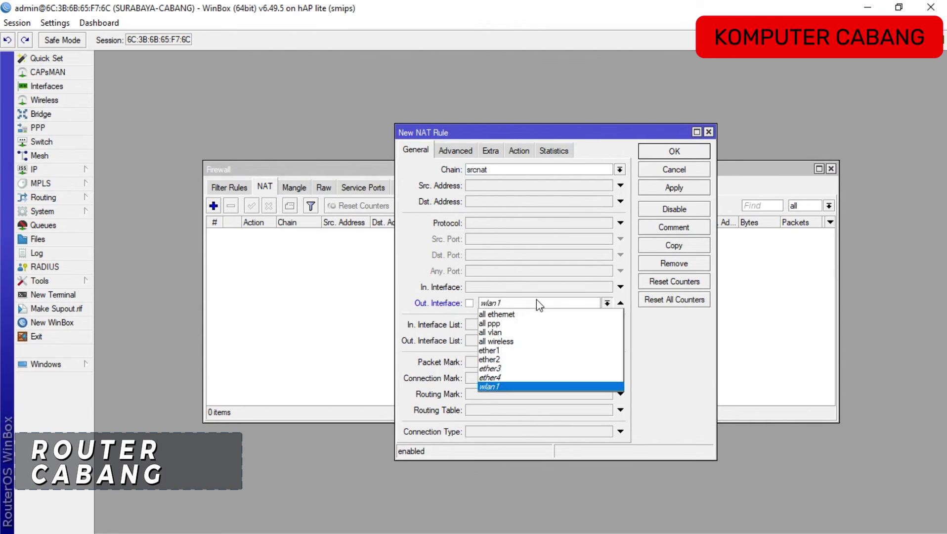
click(501, 350)
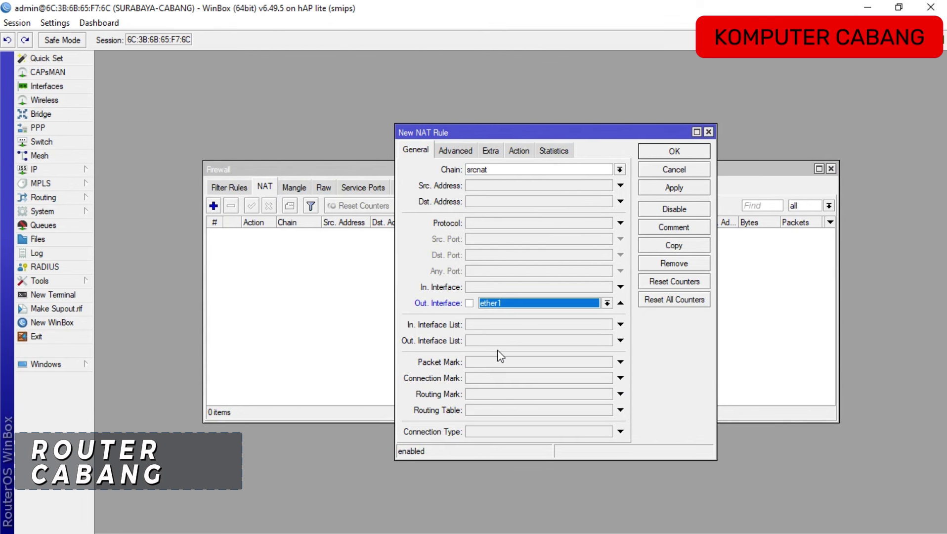
click(520, 150)
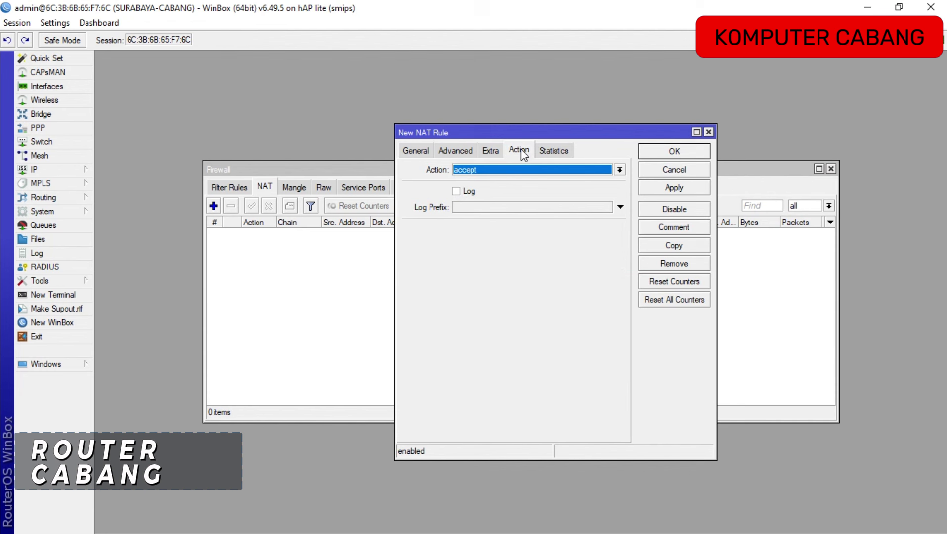
click(504, 171)
click(481, 233)
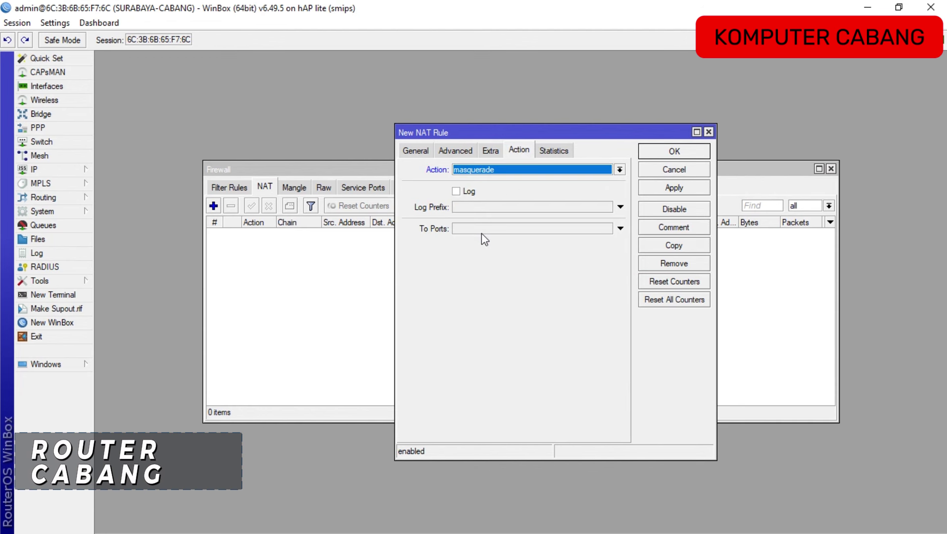
click(670, 155)
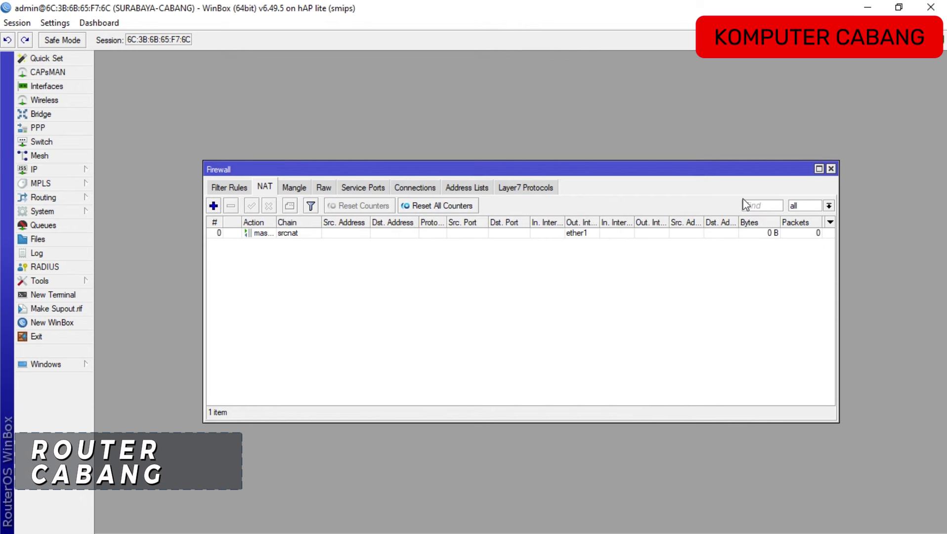
click(831, 169)
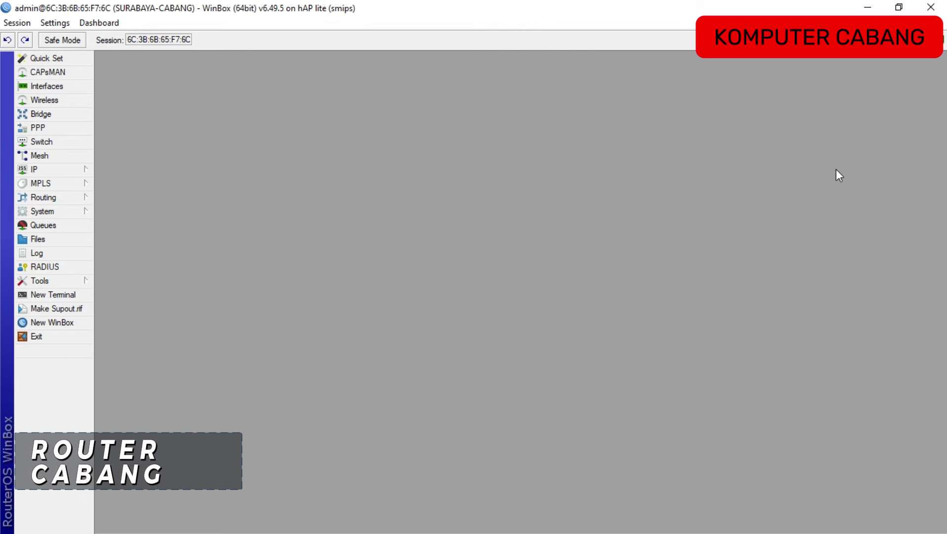
key(alt+Tab)
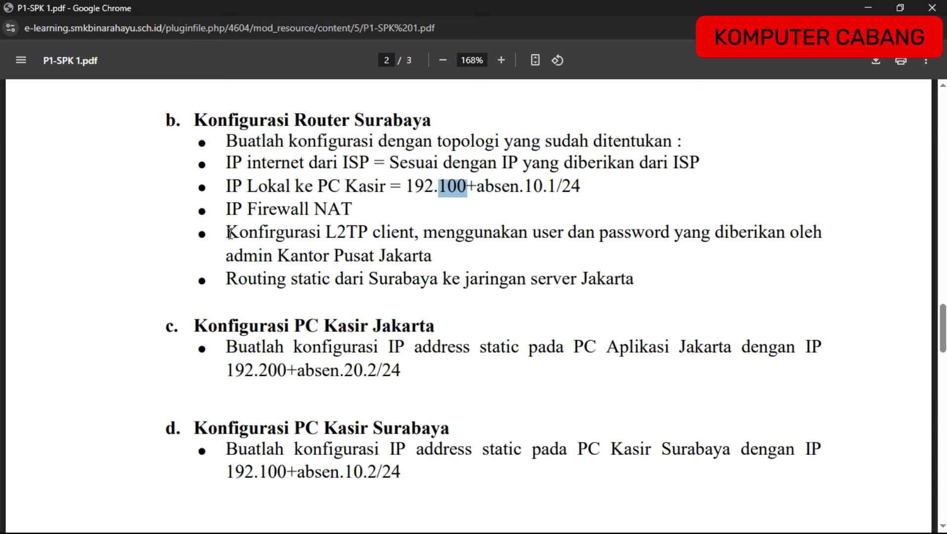
drag(226, 231, 439, 257)
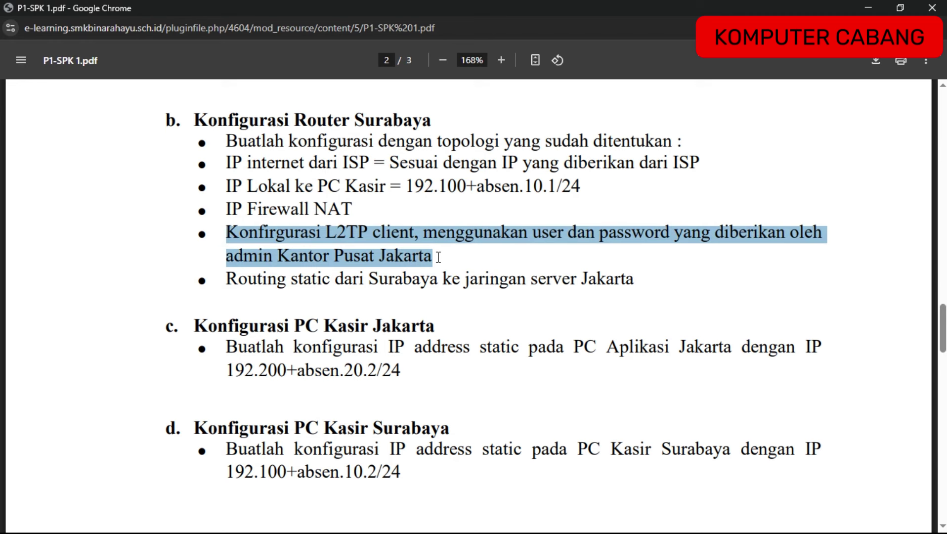
click(439, 257)
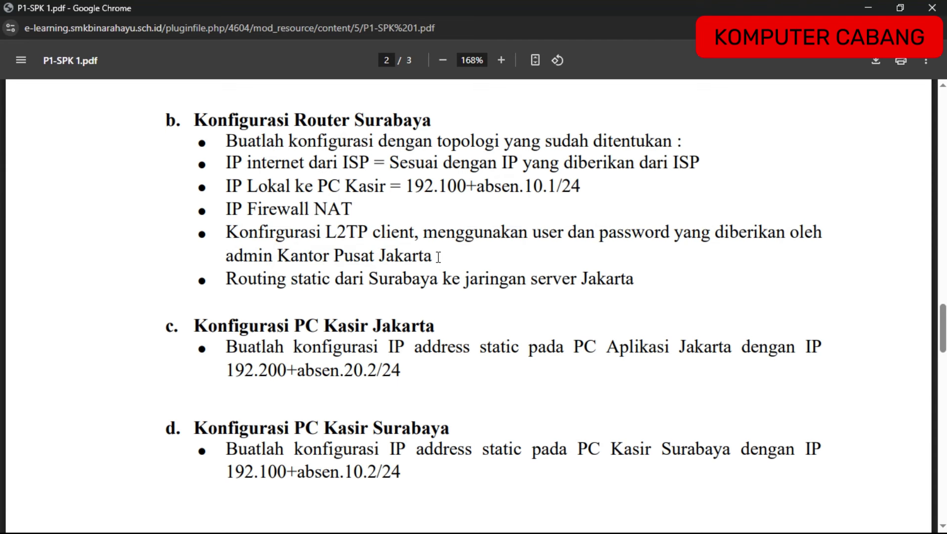
key(alt+Tab)
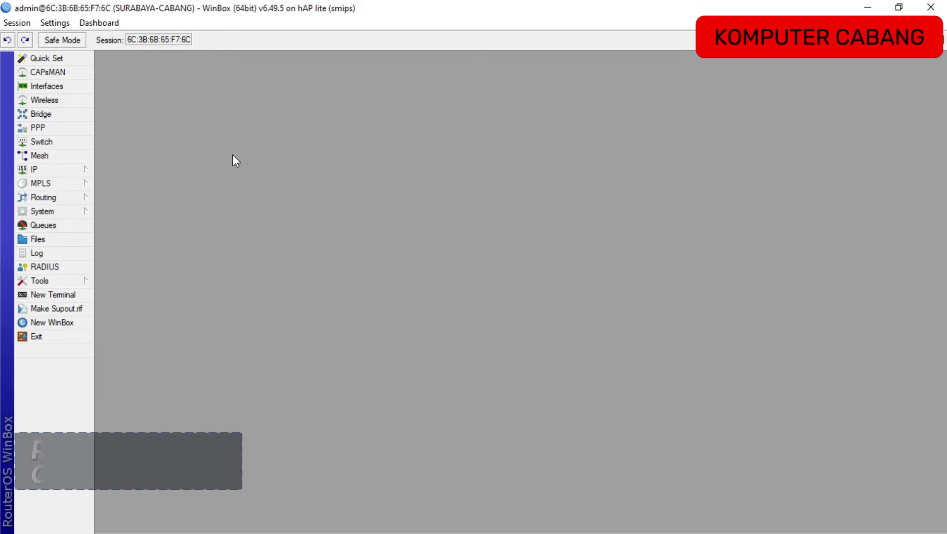
Start a new L2TP Client interface from the Surabaya router's PPP window.
click(52, 129)
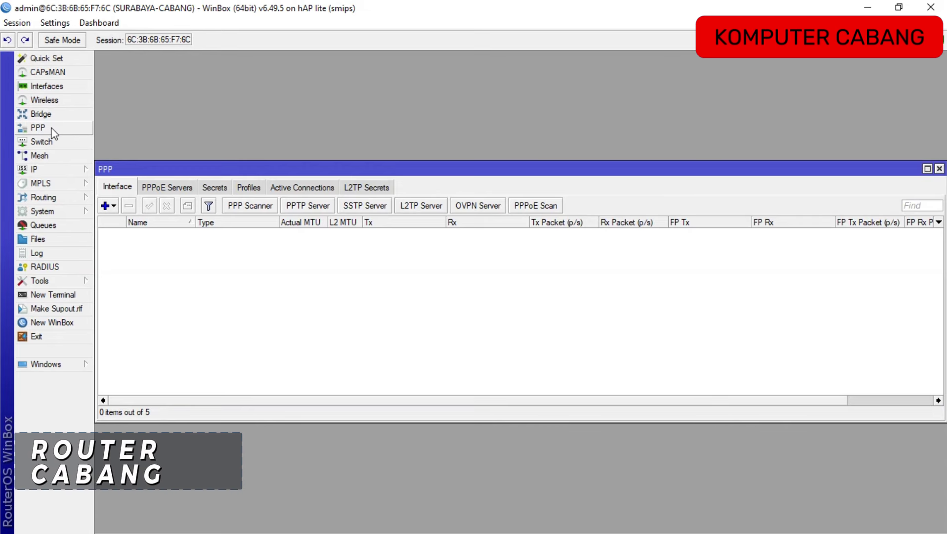
click(111, 208)
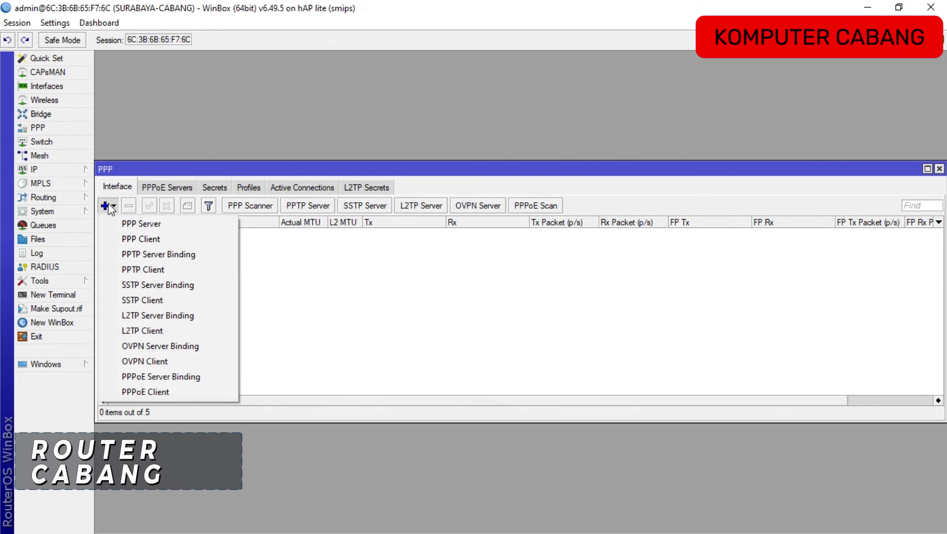
click(141, 331)
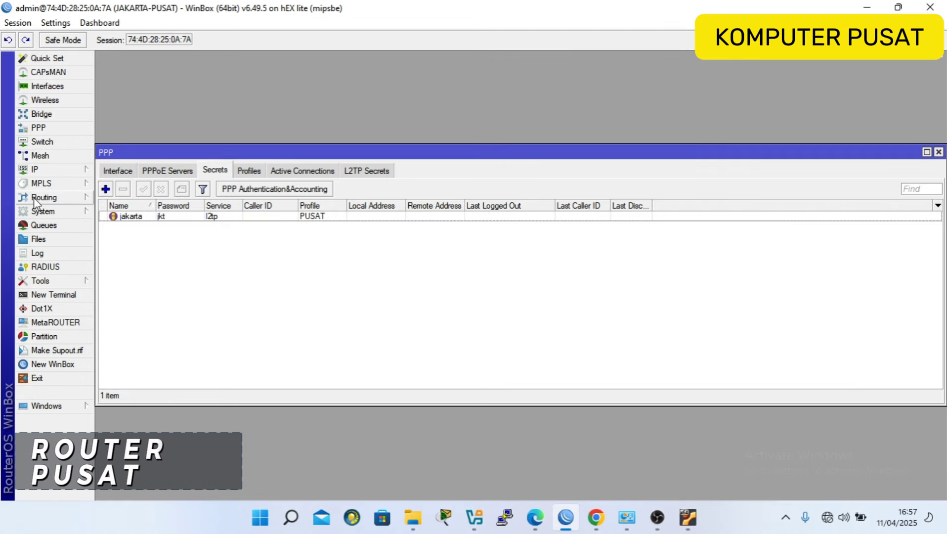
Look up the Jakarta router's ether1 address 192.168.10.106/24 in its address list.
click(49, 173)
click(113, 173)
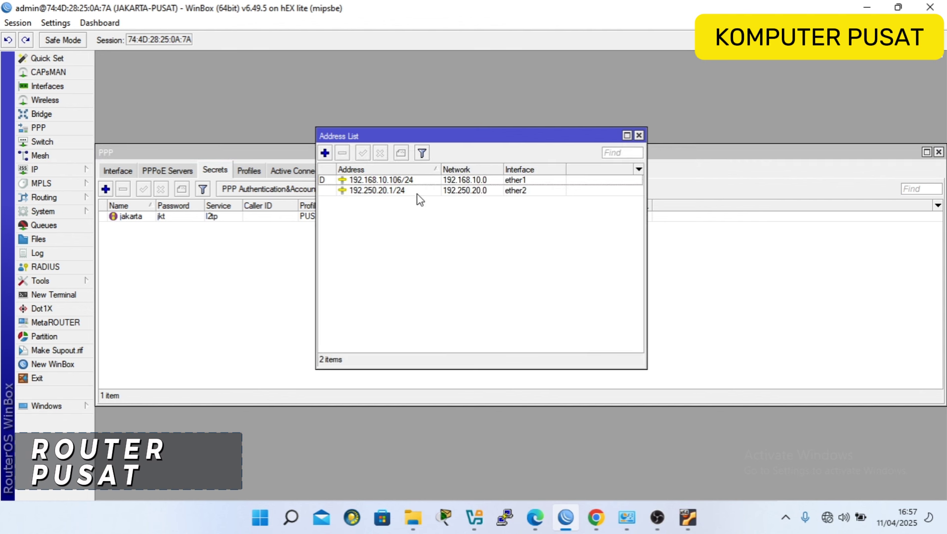
click(415, 181)
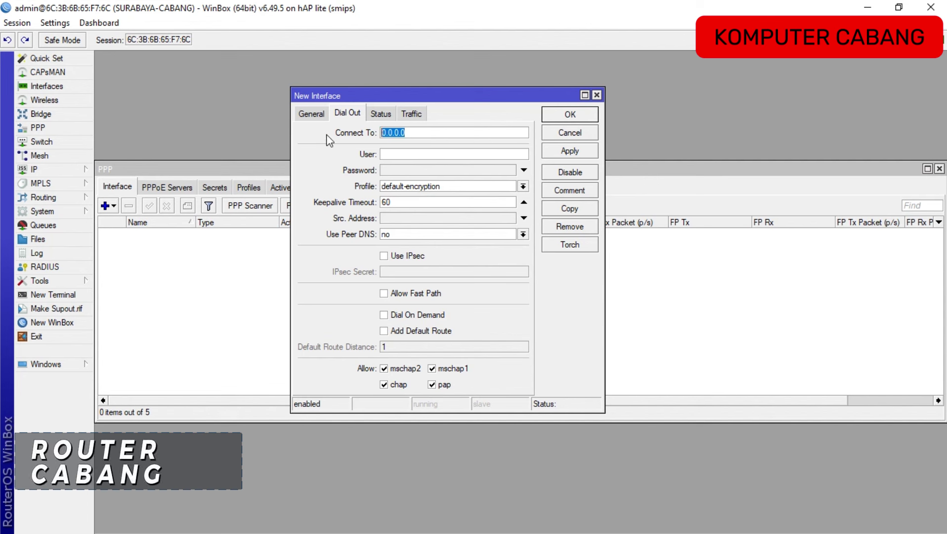
Set the L2TP client to connect to 192.168.10.106 as user jakarta with its password, and save.
text(192.168.10.106)
click(428, 155)
text(J)
key(BackSpace)
text(jakarta)
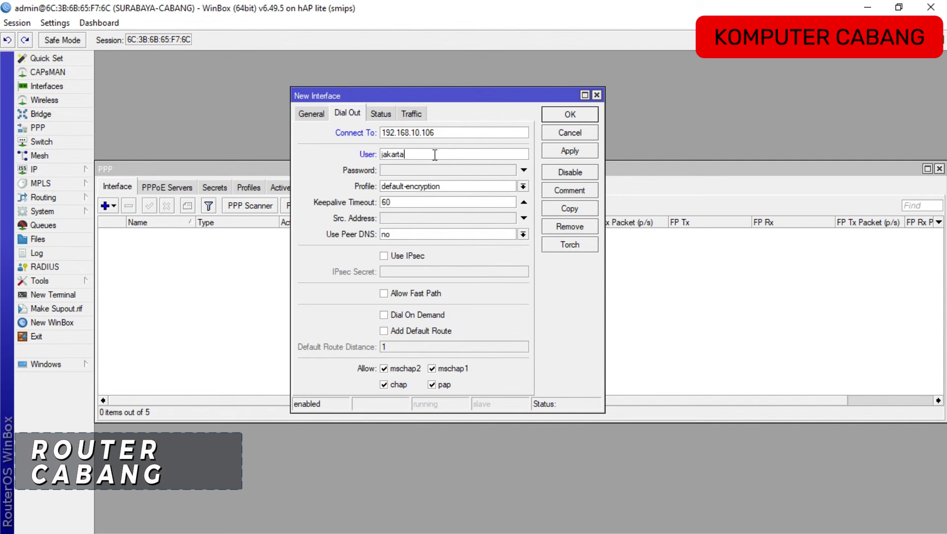
key(Tab)
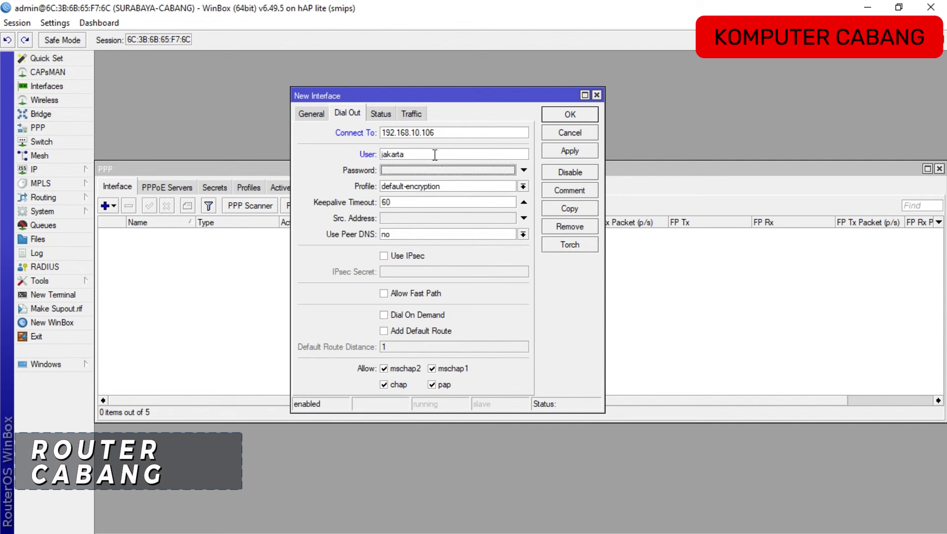
text(jk)
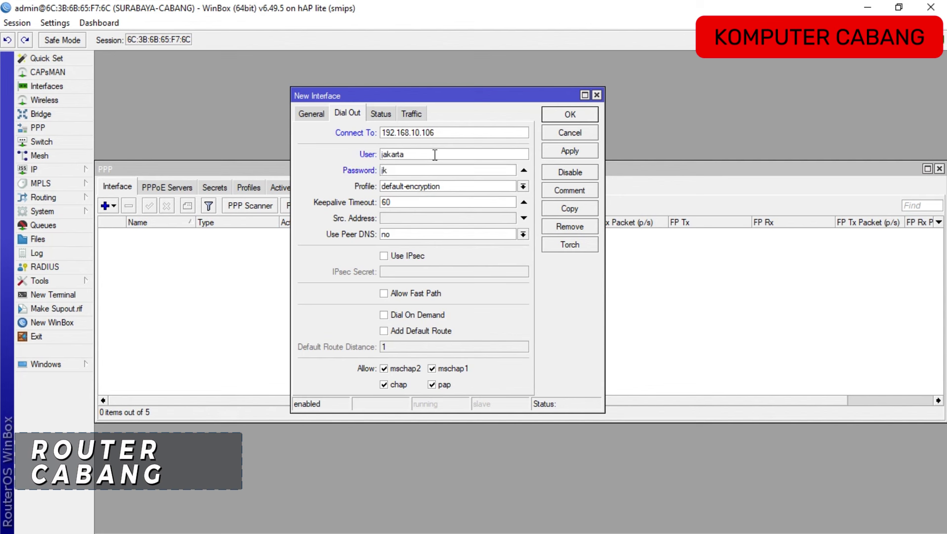
text(t)
click(586, 118)
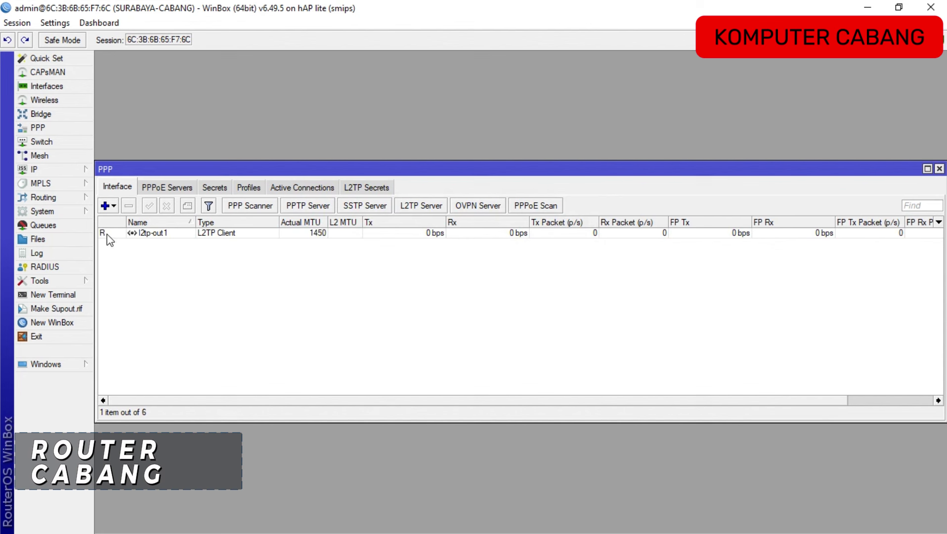
mouse_move(107, 234)
key(alt+Tab)
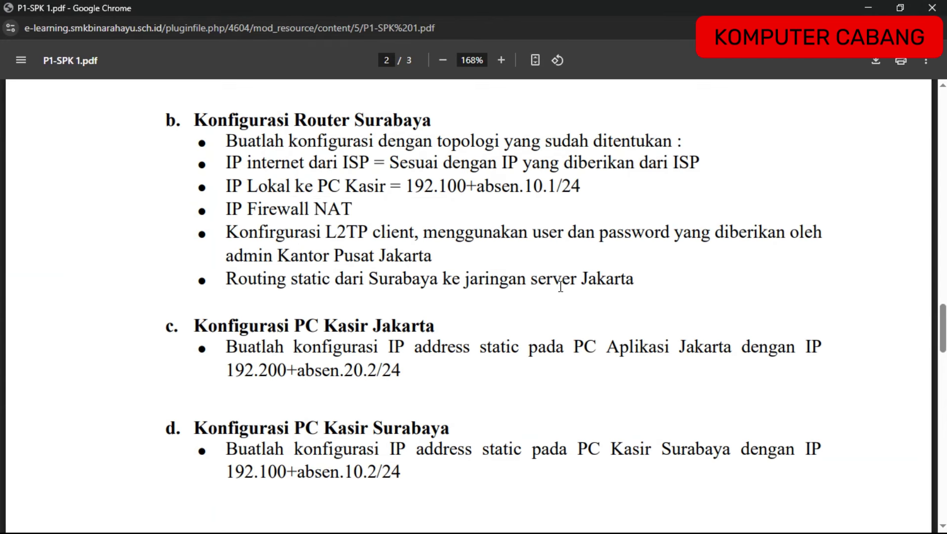
key(alt+Tab)
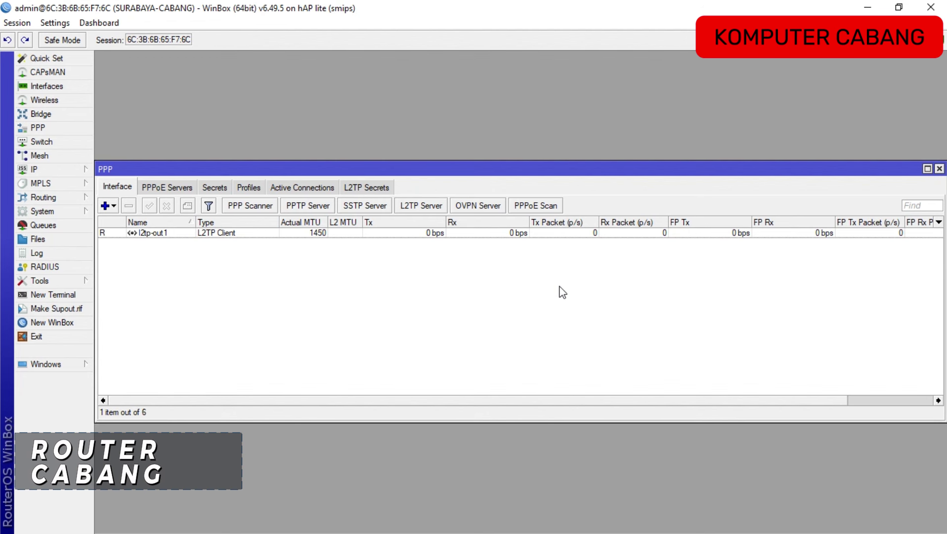
Close PPP, start a new route on Surabaya, and check Jakarta's 192.250.20.1/24 server network.
click(939, 169)
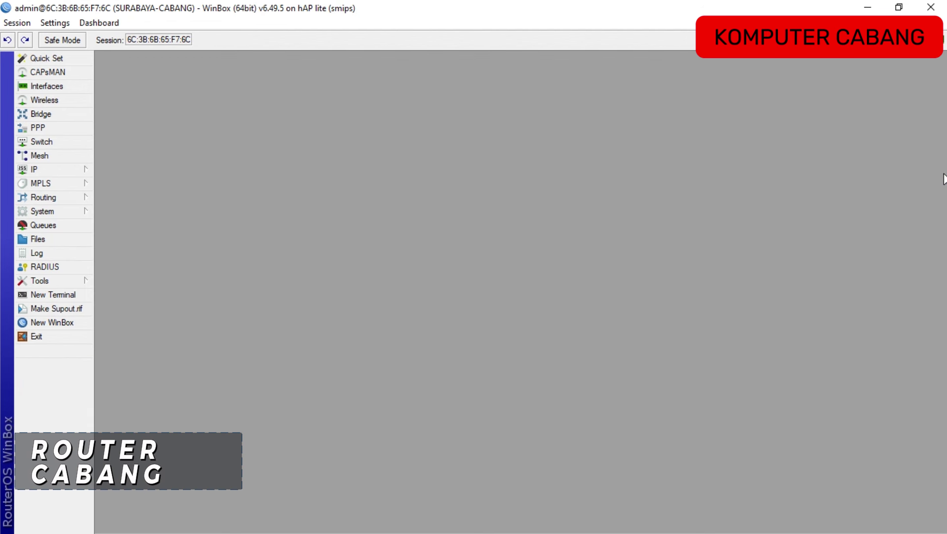
click(62, 169)
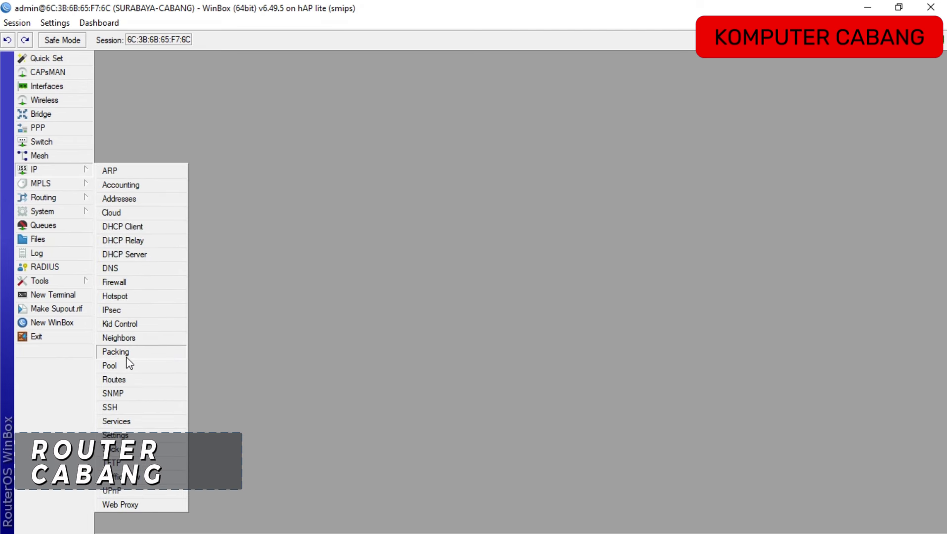
click(120, 378)
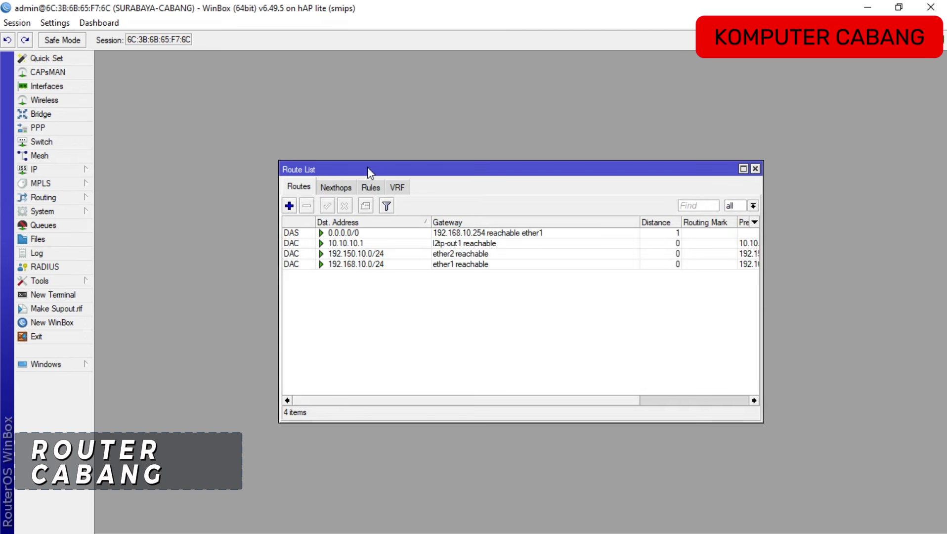
drag(362, 173, 325, 154)
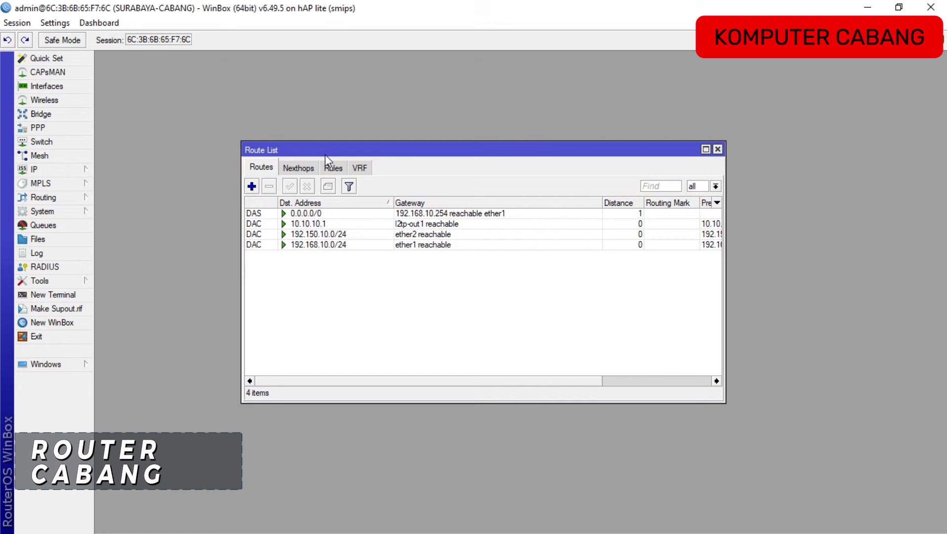
click(252, 187)
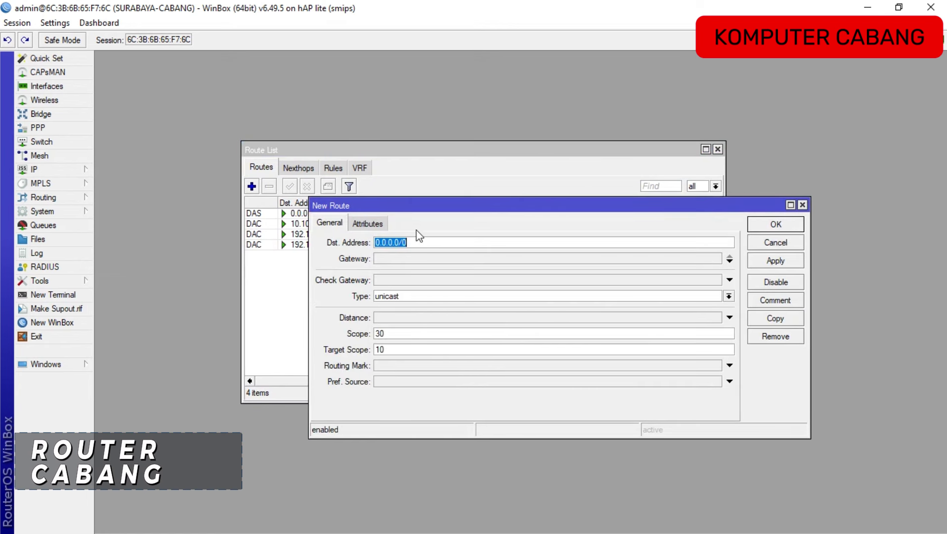
drag(408, 211, 339, 196)
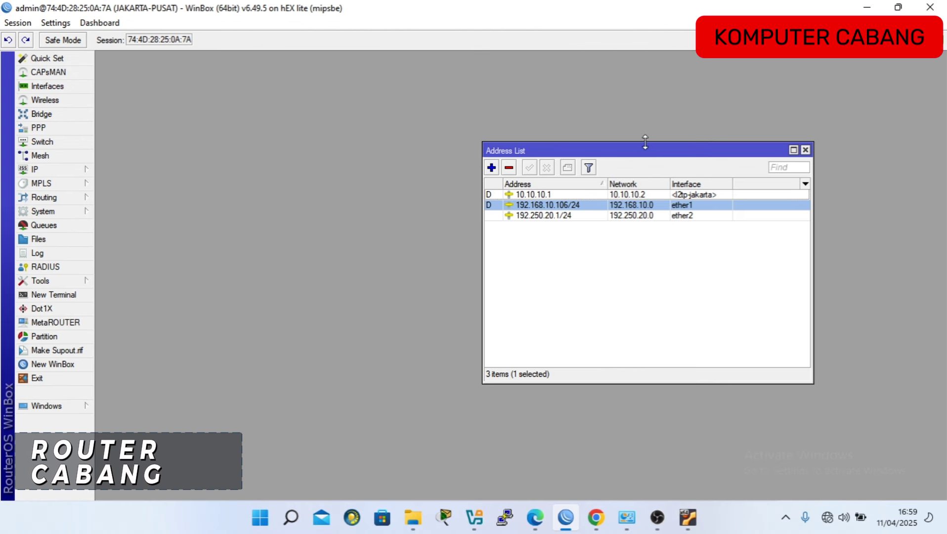
drag(642, 146, 469, 103)
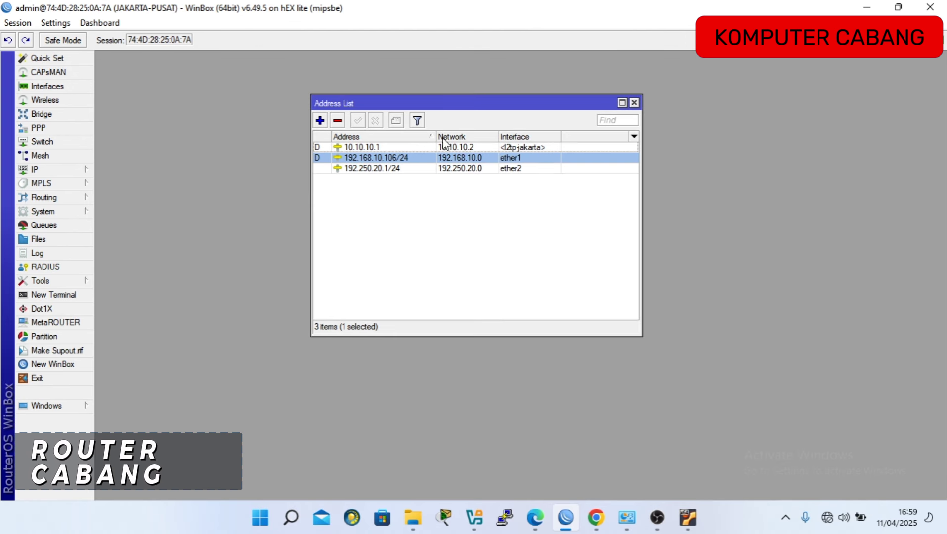
click(398, 173)
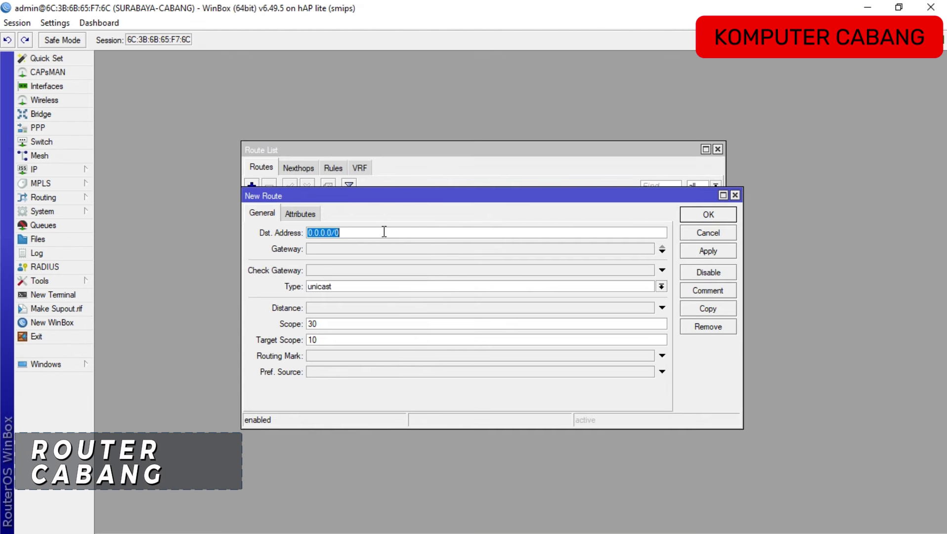
Route 192.250.20.0/24 through gateway l2tp-out1, then close the route list.
click(387, 233)
key(BackSpace)
key(BackSpace)
key(BackSpace)
key(BackSpace)
key(BackSpace)
key(BackSpace)
key(BackSpace)
key(BackSpace)
key(BackSpace)
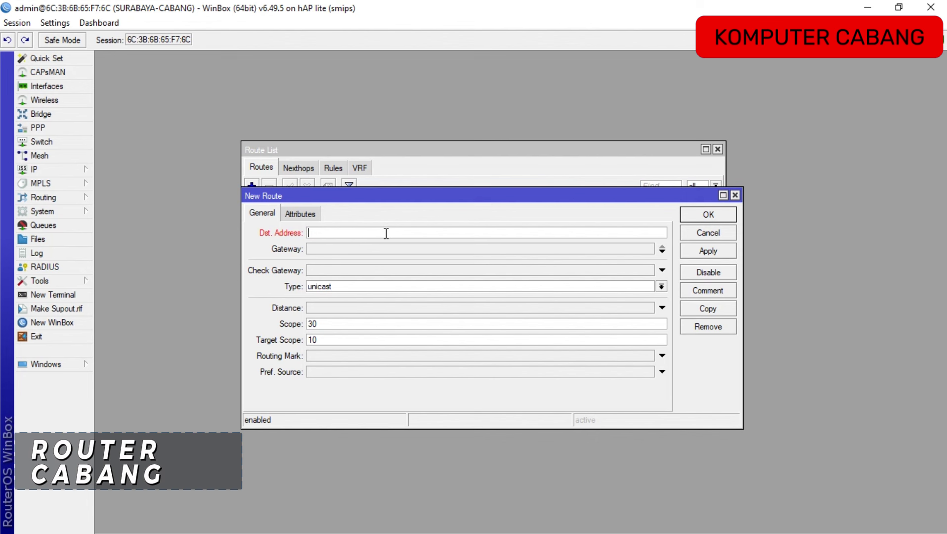
text(192.250.20.0/24)
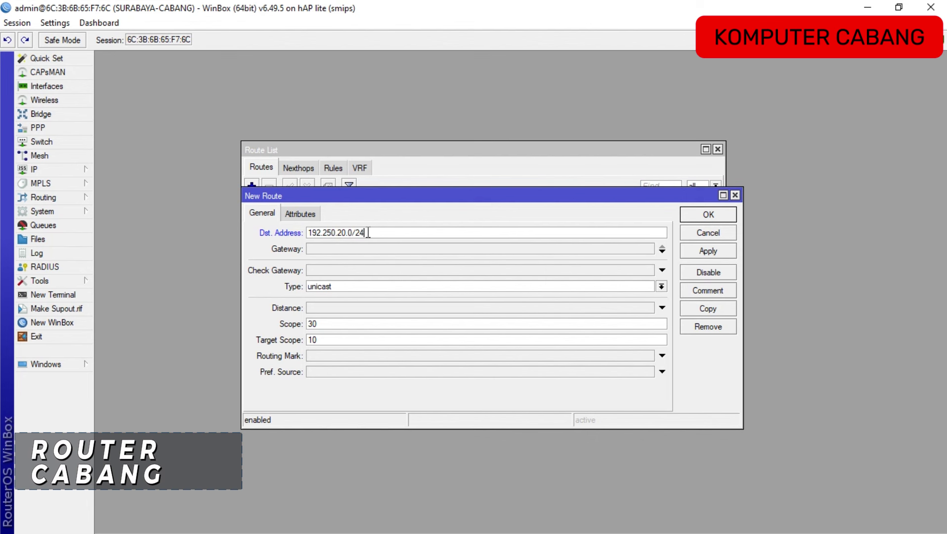
click(340, 252)
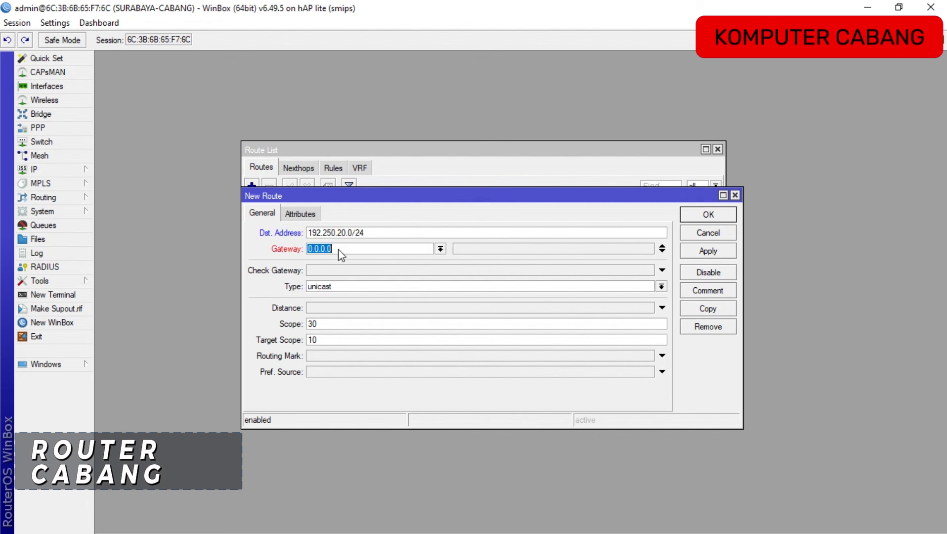
click(441, 250)
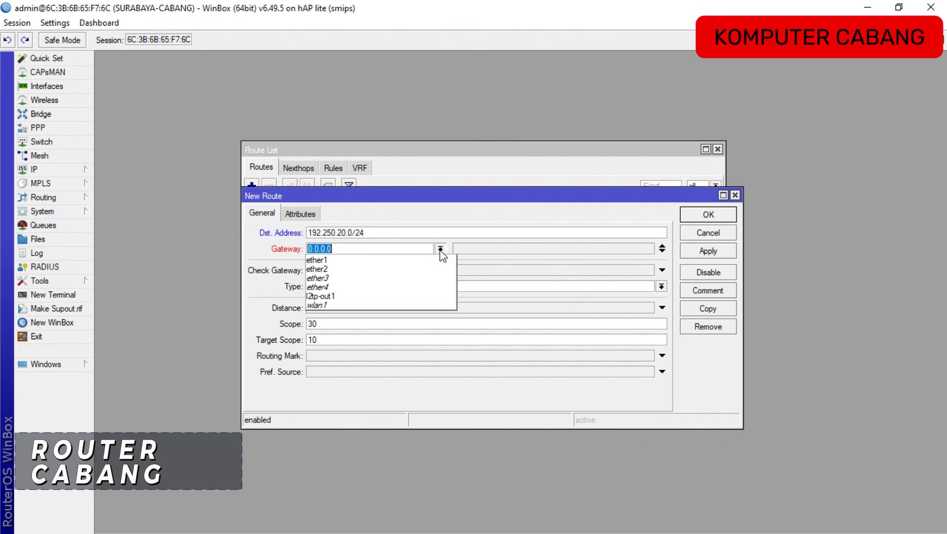
click(390, 297)
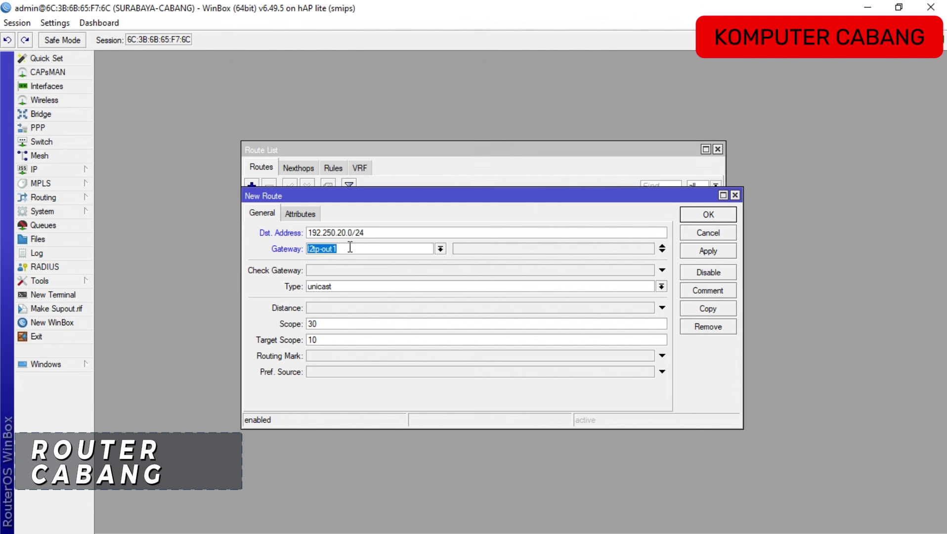
click(712, 218)
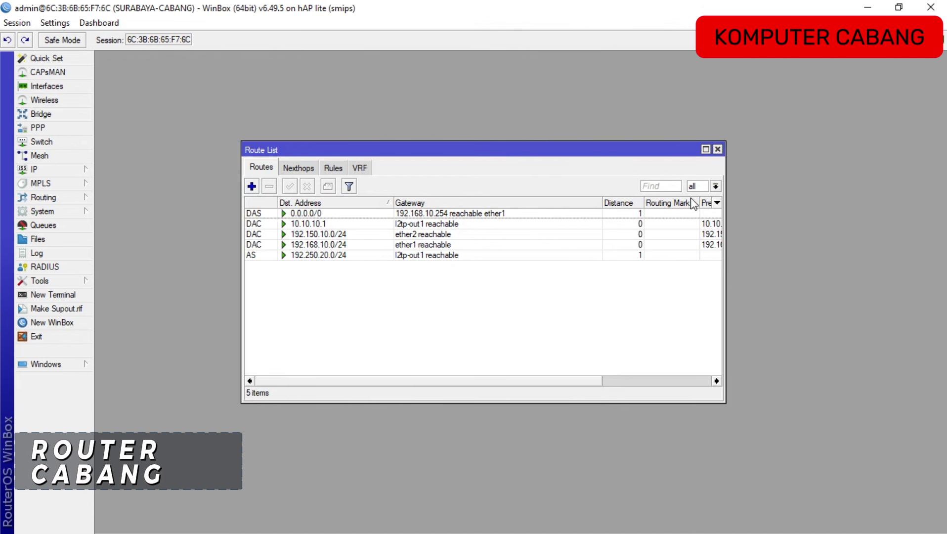
click(717, 149)
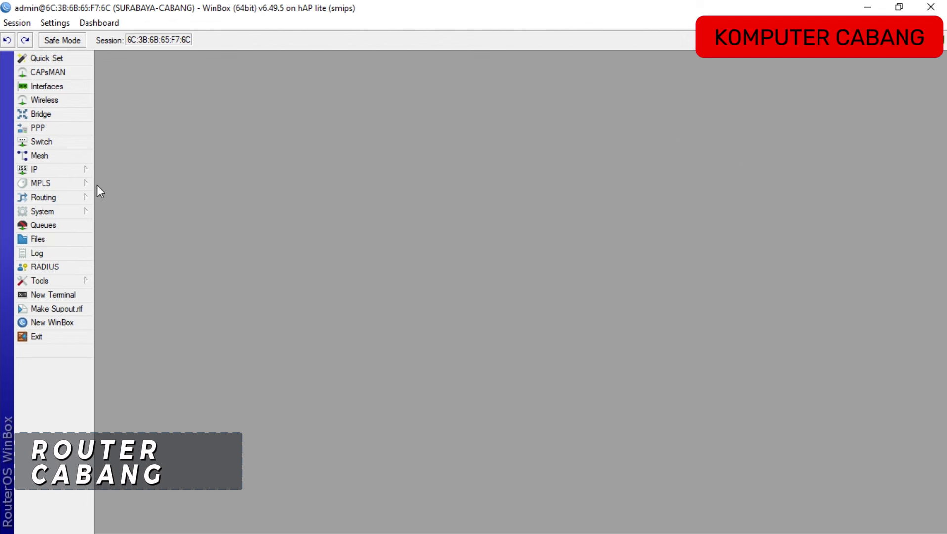
Enable Allow Remote Requests in the router's DNS settings and apply it.
click(63, 169)
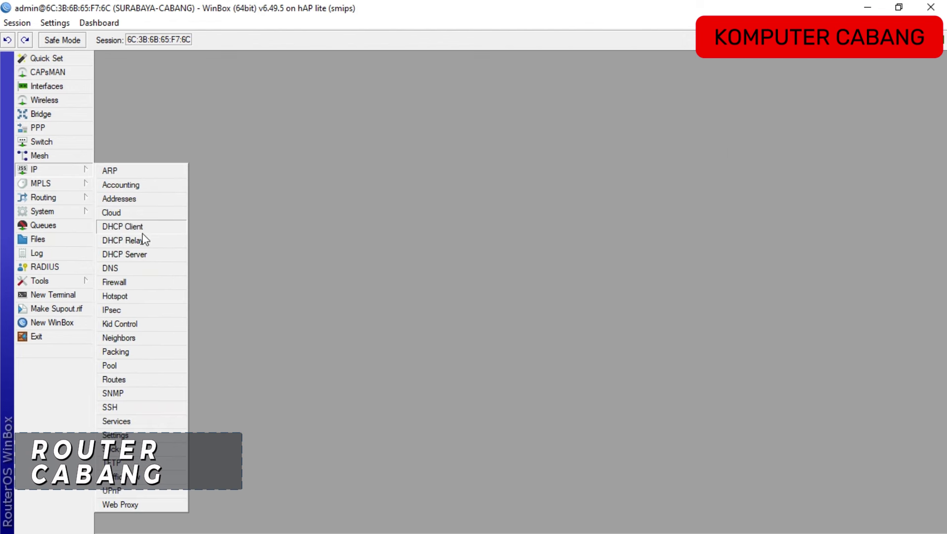
click(121, 272)
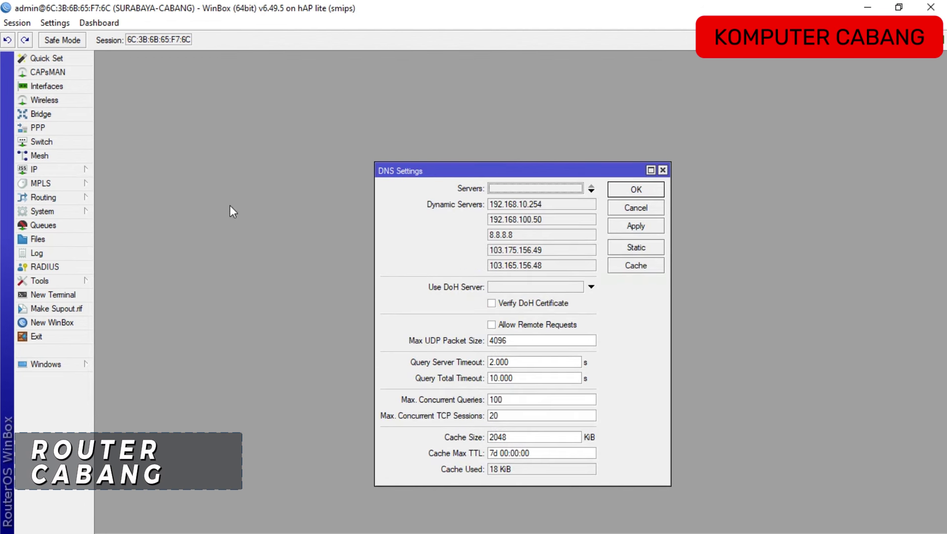
drag(418, 164, 296, 96)
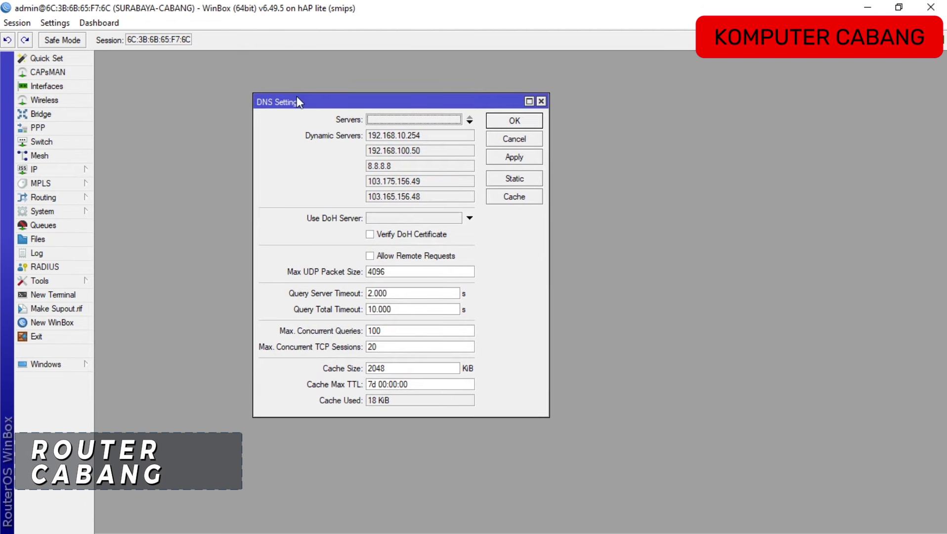
click(424, 257)
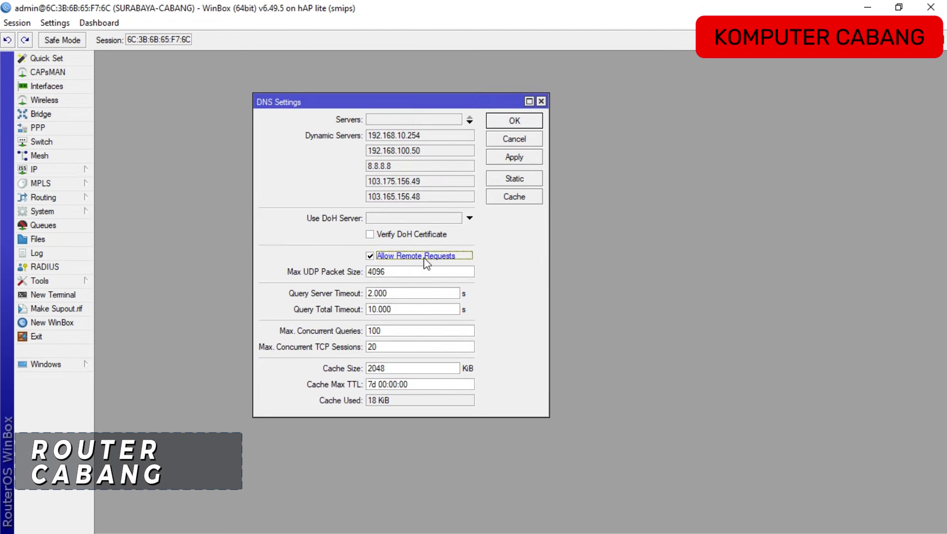
click(515, 158)
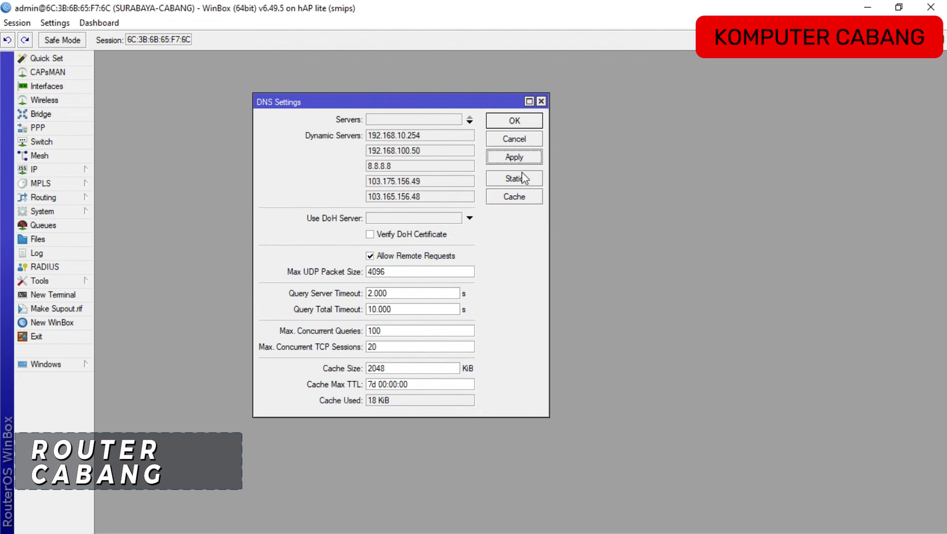
Start a new static DNS entry named kasir.local.
click(523, 179)
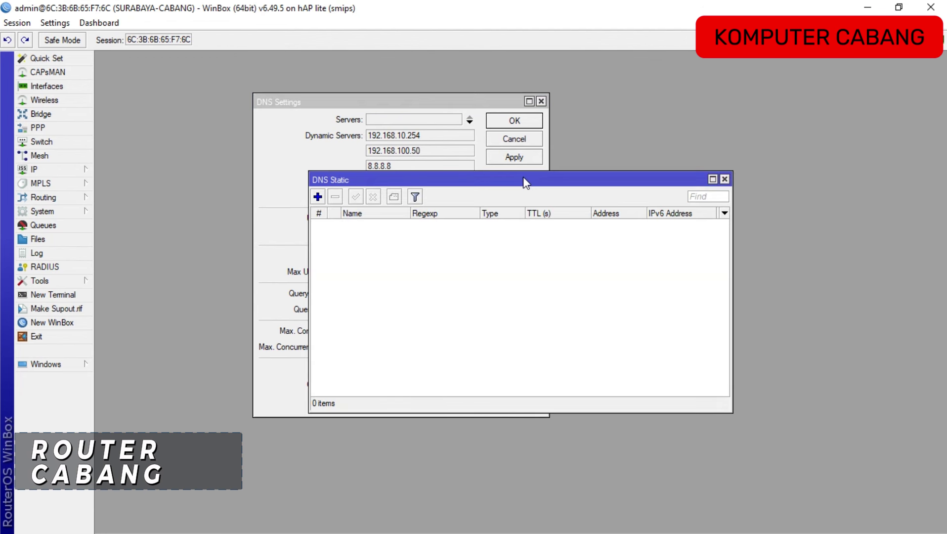
click(318, 197)
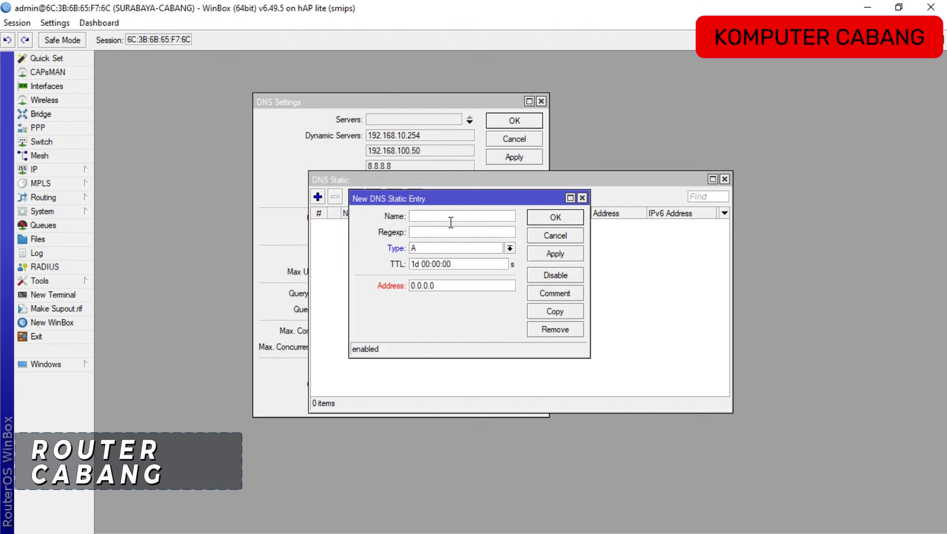
text(kasir.local)
Scroll the task PDF to page 3 and highlight the Server POST IP 192.200+absen.20.254.
key(alt+Tab)
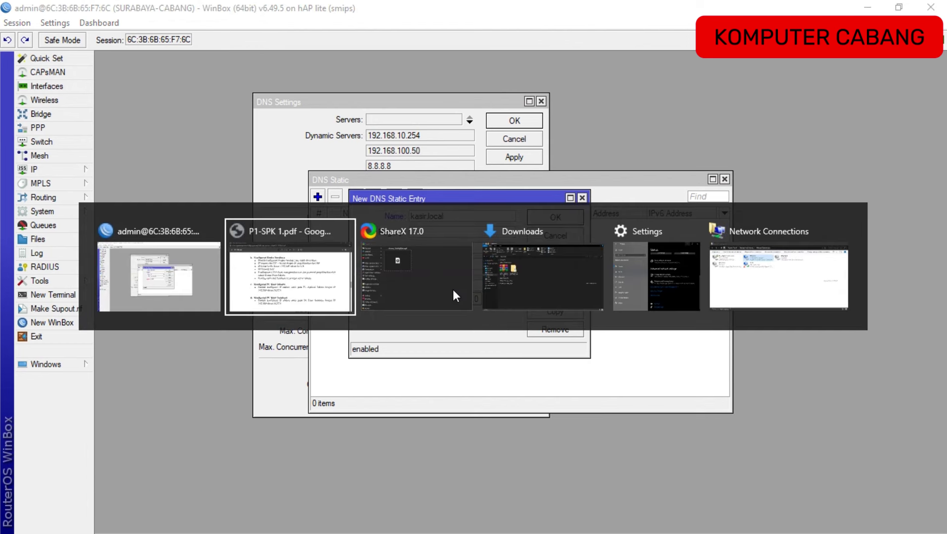
scroll(450, 247, down, 3)
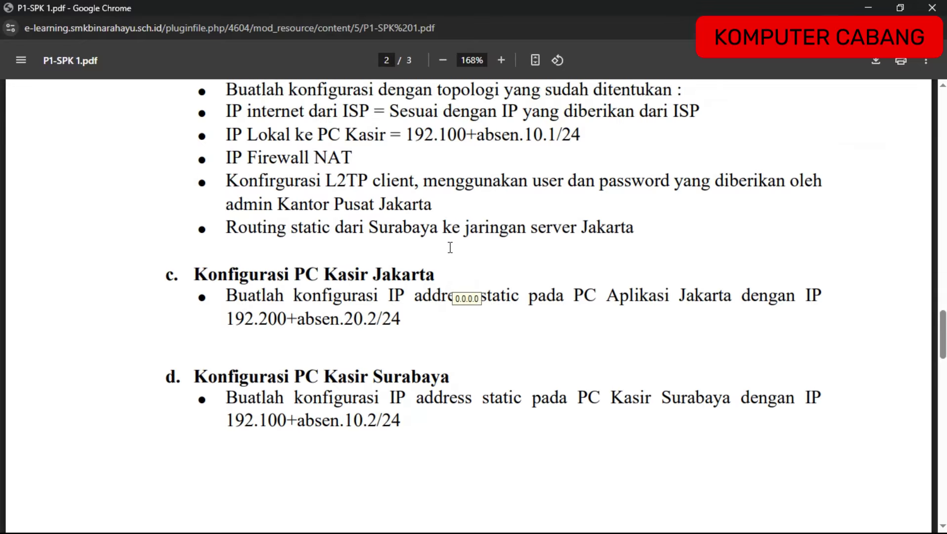
scroll(450, 247, down, 9)
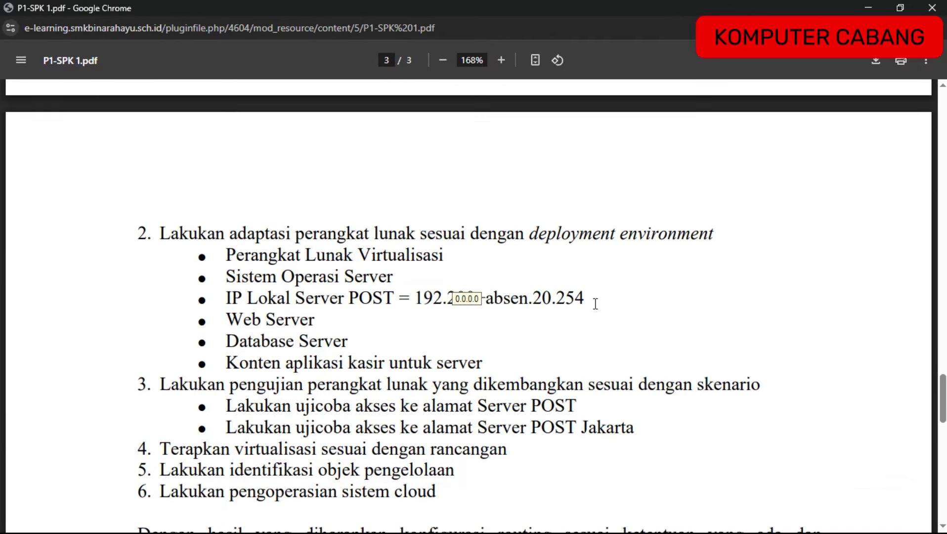
scroll(507, 310, down, 1)
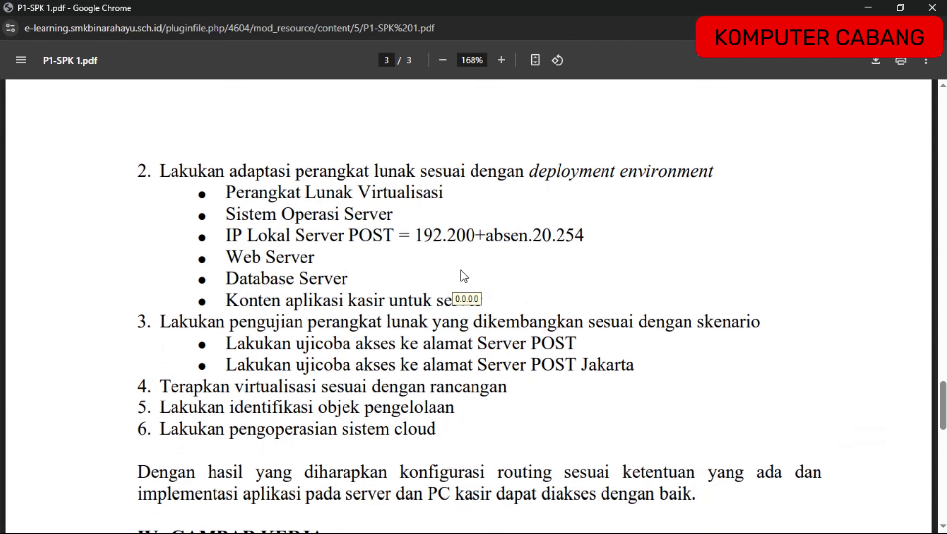
drag(419, 236, 585, 236)
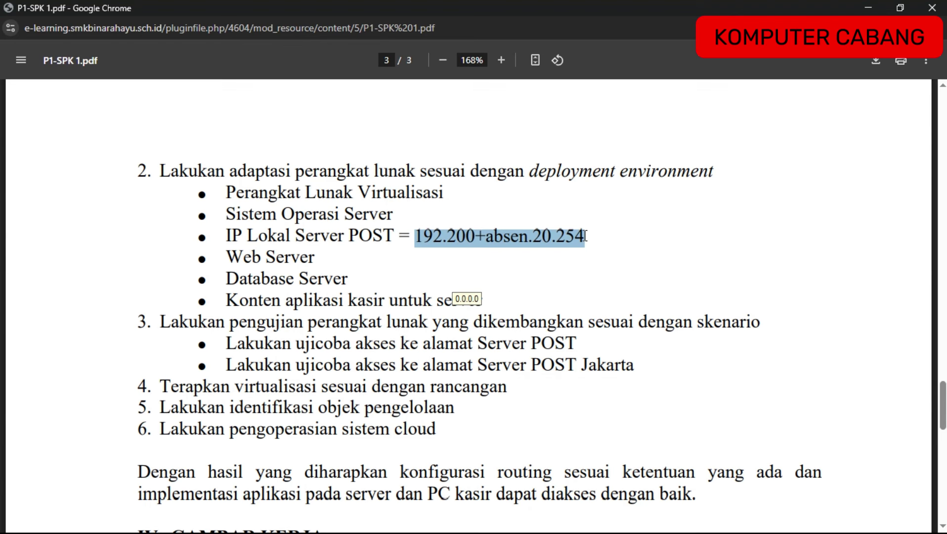
Point kasir.local to 192.250.20.254, then close the DNS Static and DNS Settings windows.
key(alt+Tab)
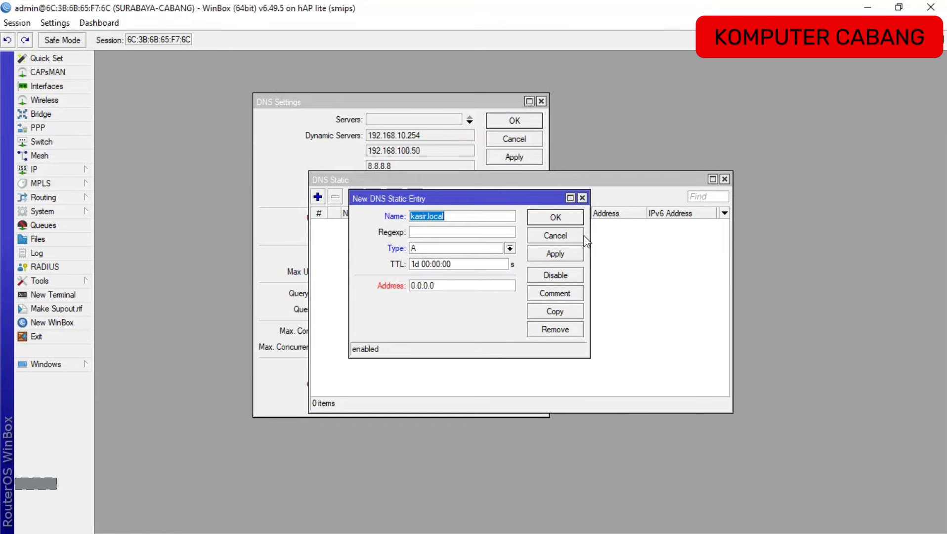
drag(438, 287, 333, 288)
text(192)
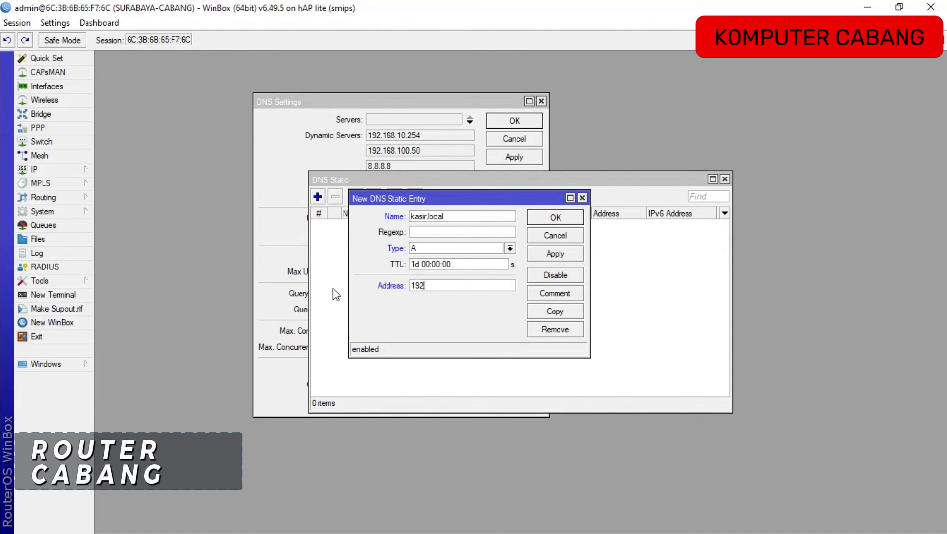
text(.250.20.254)
click(556, 216)
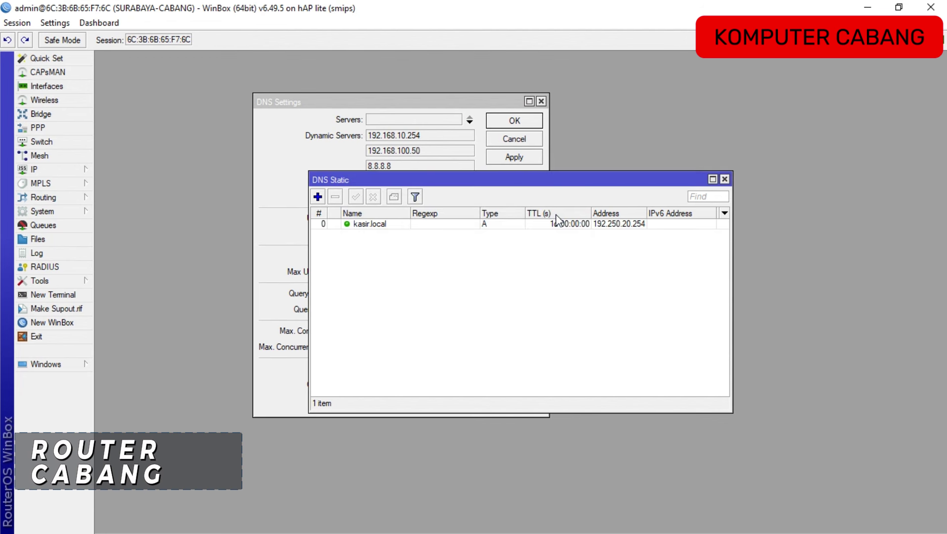
click(724, 178)
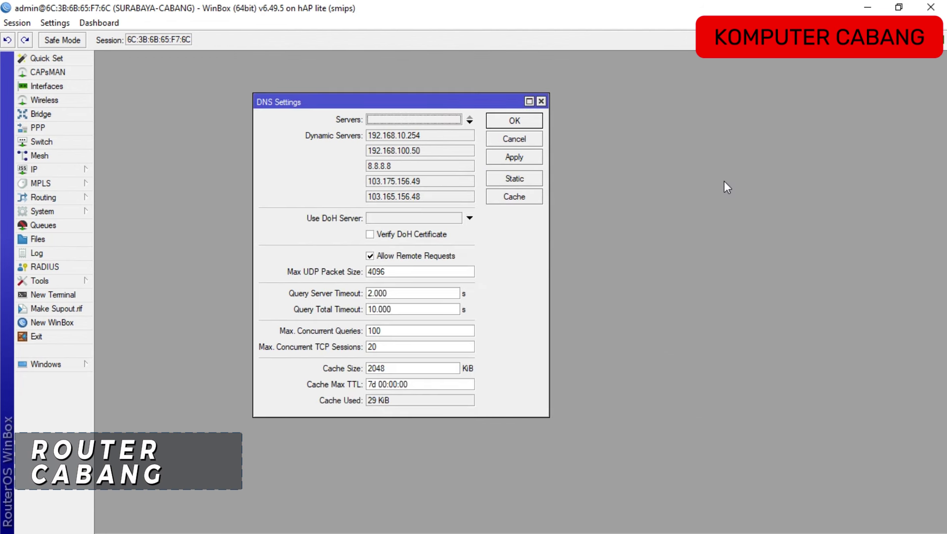
click(522, 121)
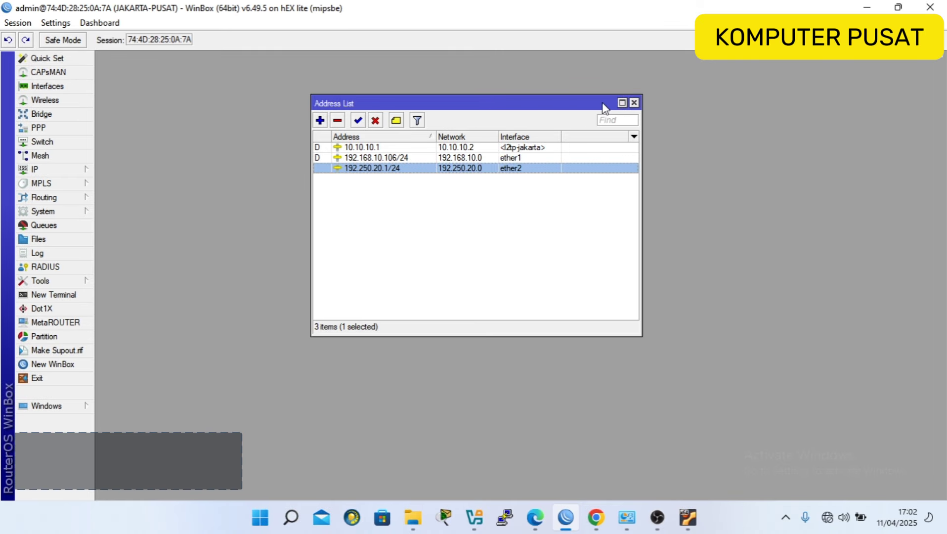
Close Jakarta's address list, open its route list, and start a new route.
click(633, 103)
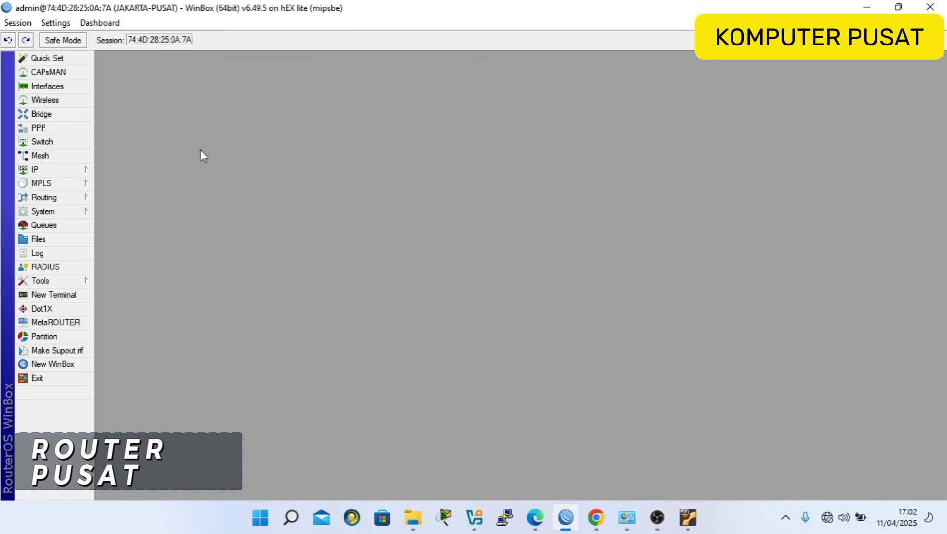
click(61, 173)
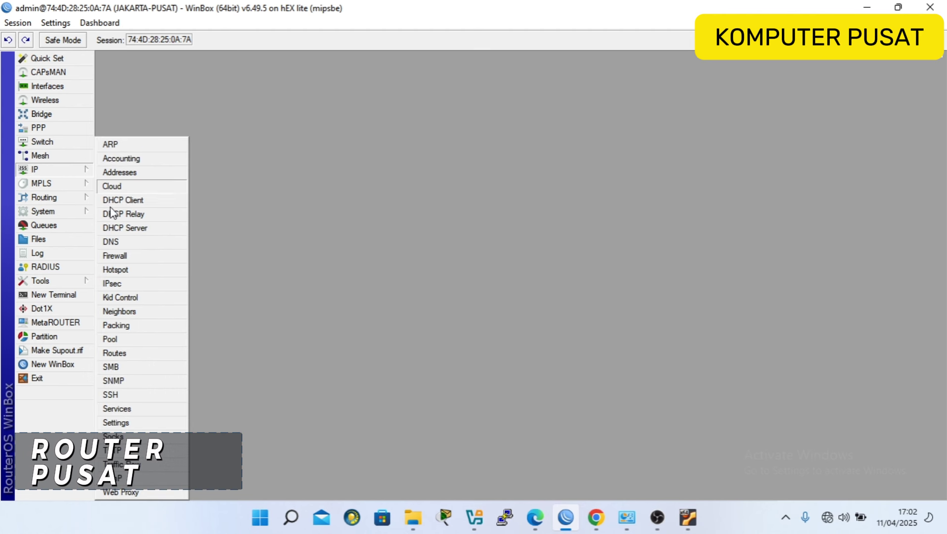
click(115, 353)
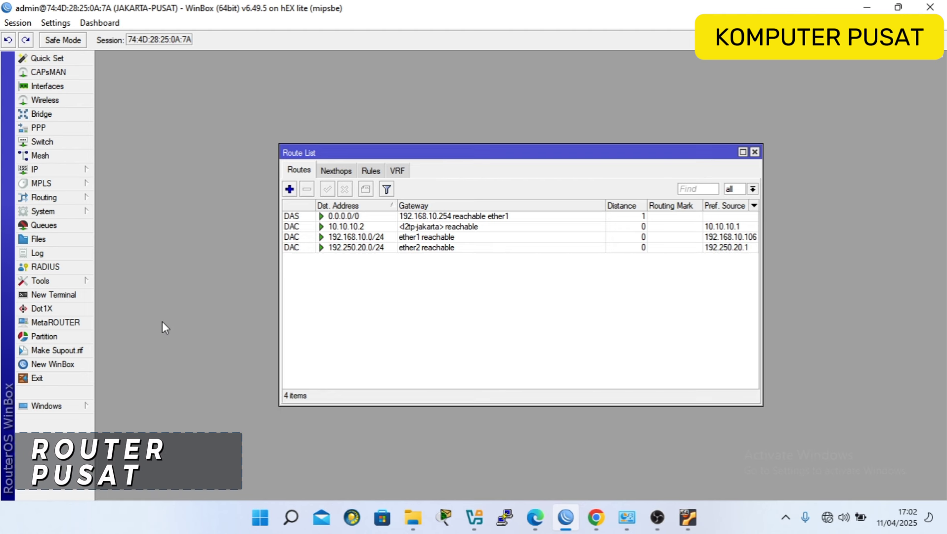
drag(328, 148, 300, 127)
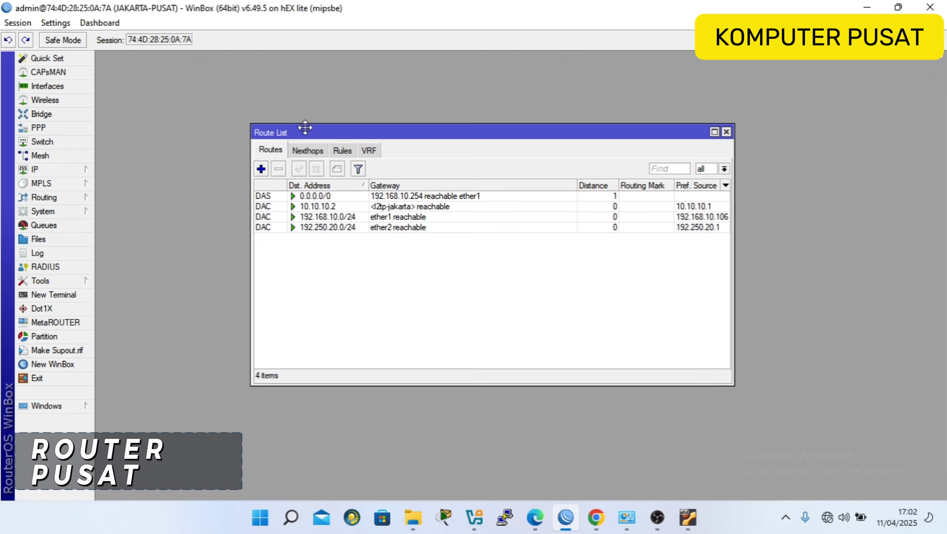
click(261, 170)
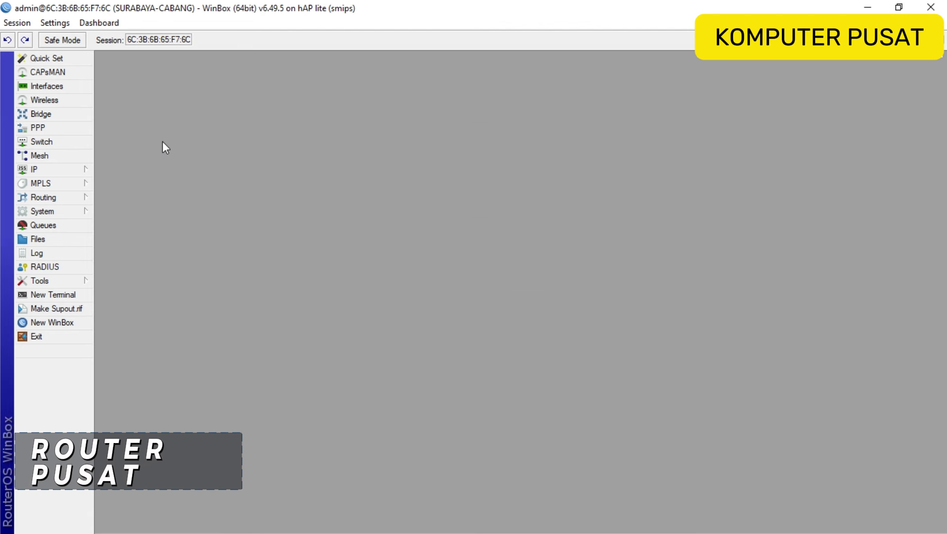
Show the address list widened to interfaces and select 192.150.10.1/24 on ether2.
click(61, 170)
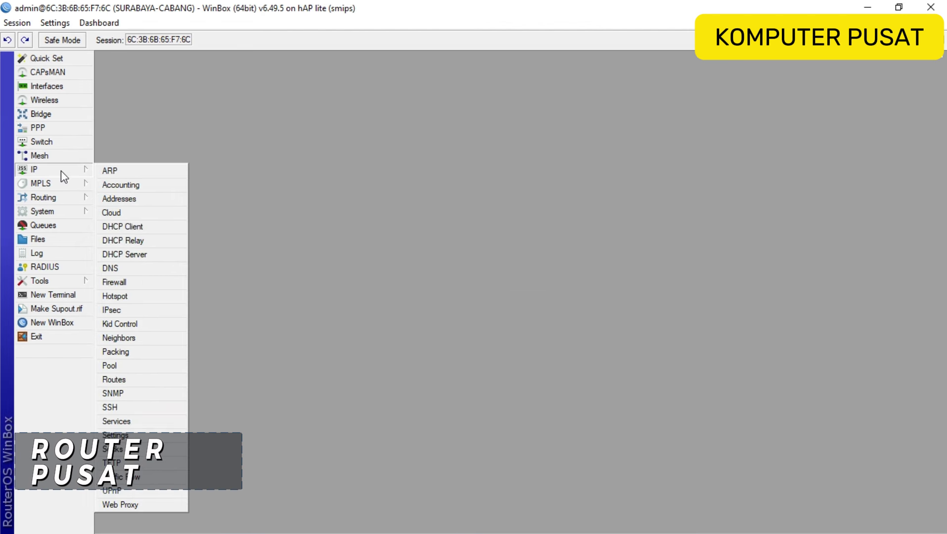
click(135, 202)
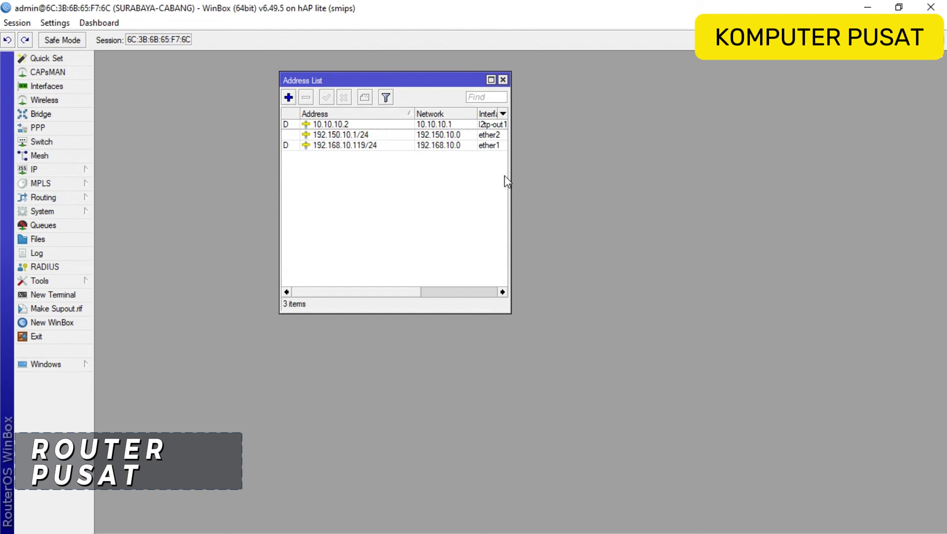
drag(510, 174, 558, 174)
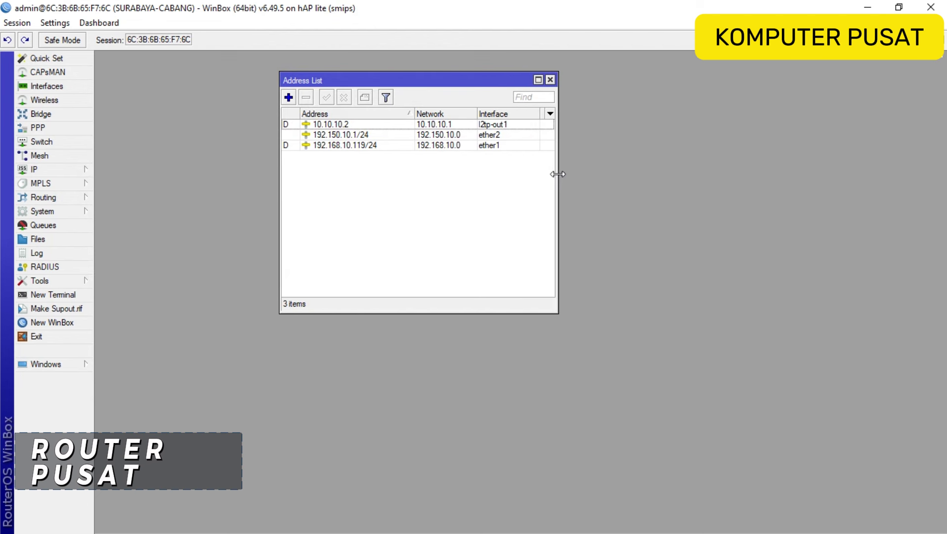
click(357, 135)
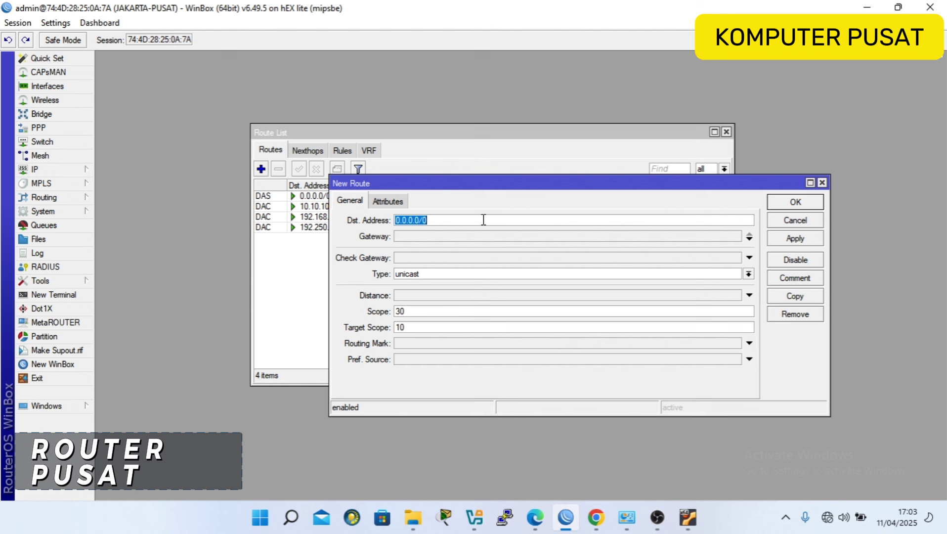
Add a Jakarta-Pusat static route to 192.150.10.0/24 with gateway l2tp-jakarta.
text(192)
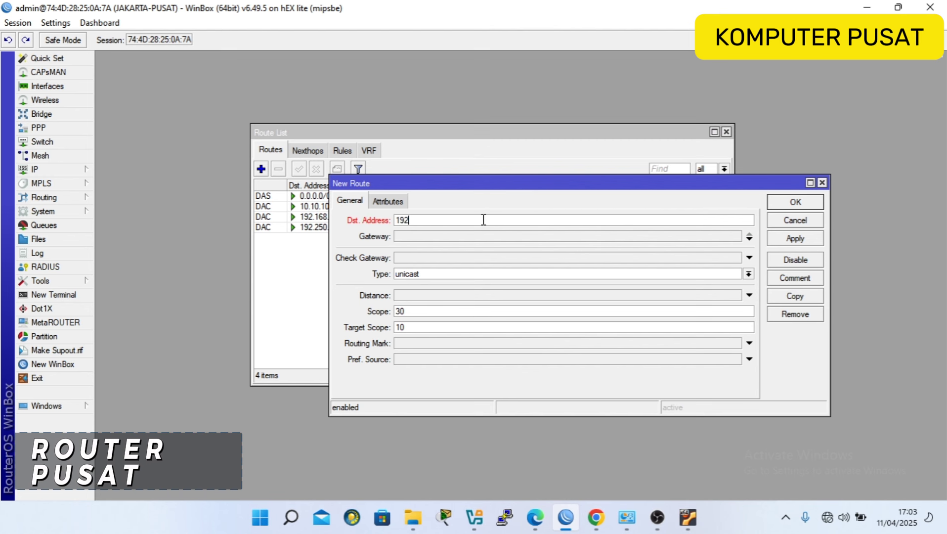
text(.150)
text(.10.0/24)
drag(436, 222, 462, 226)
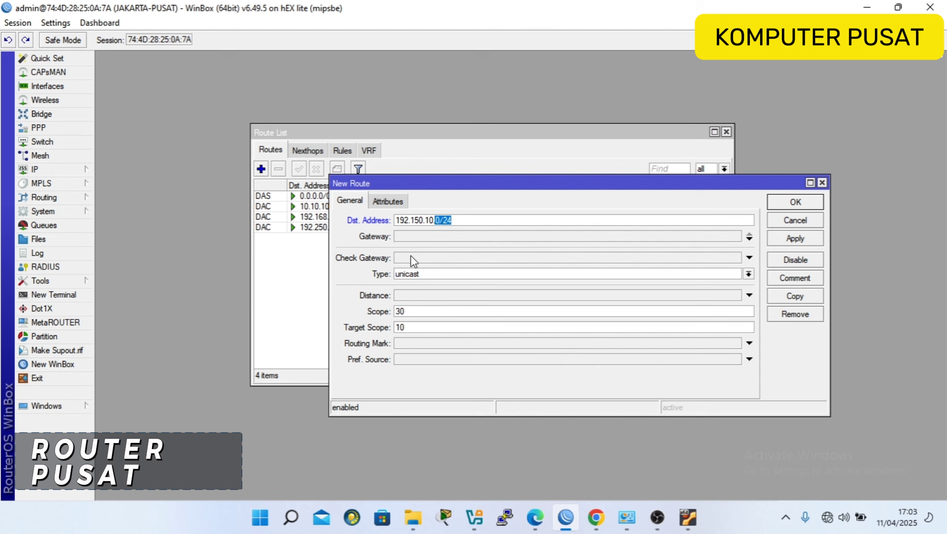
click(413, 237)
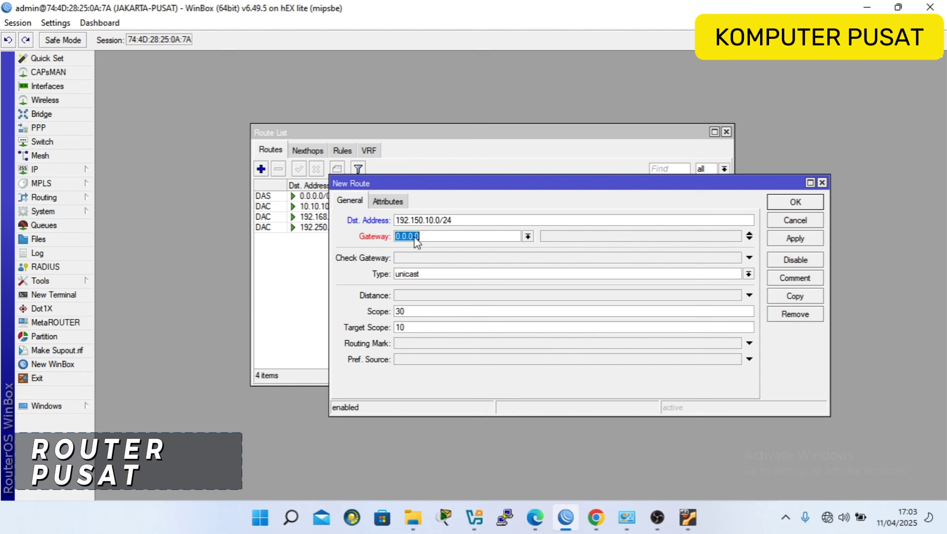
click(527, 236)
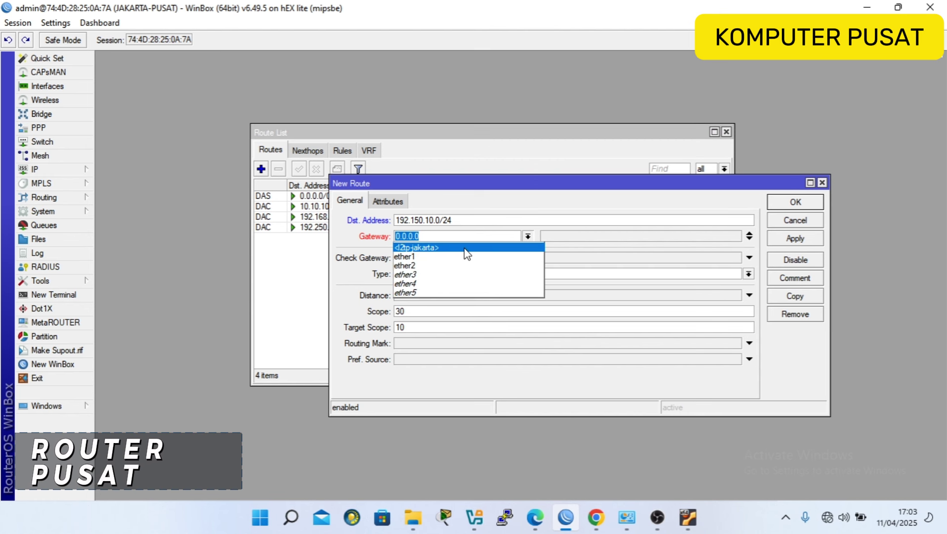
click(438, 250)
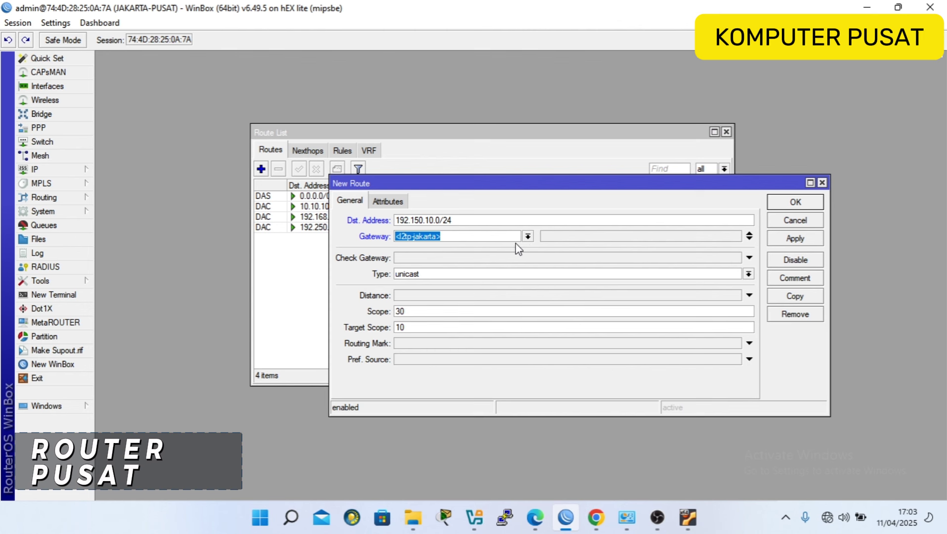
click(793, 203)
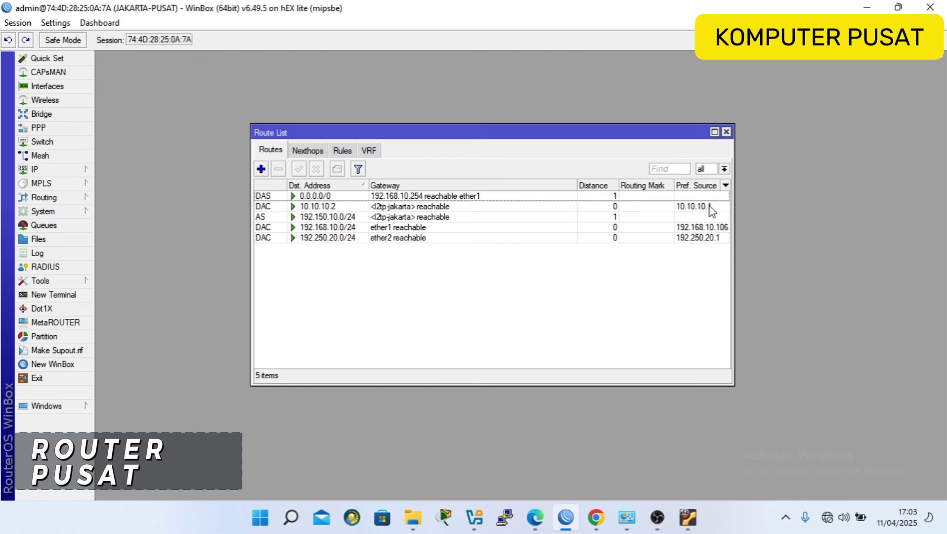
Enable Allow Remote Requests in Jakarta-Pusat's DNS settings and apply.
click(726, 131)
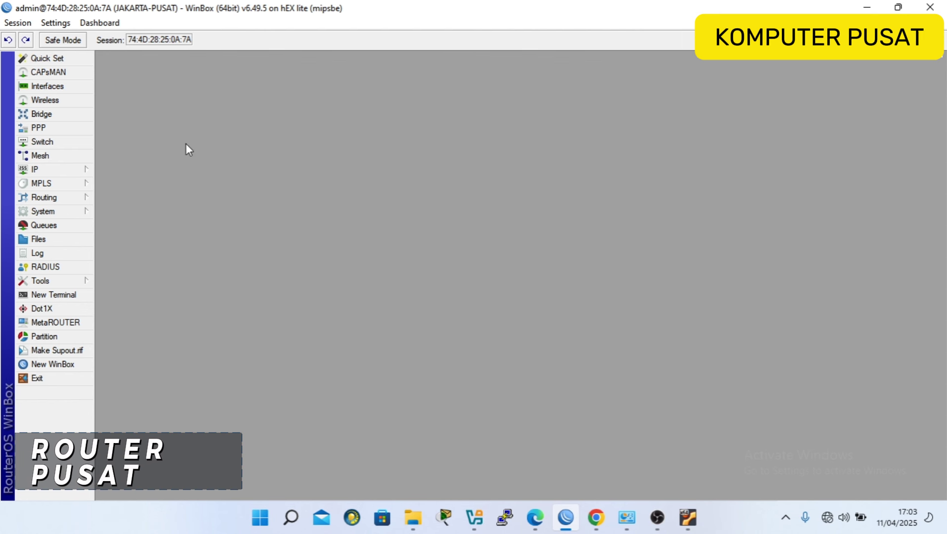
click(63, 173)
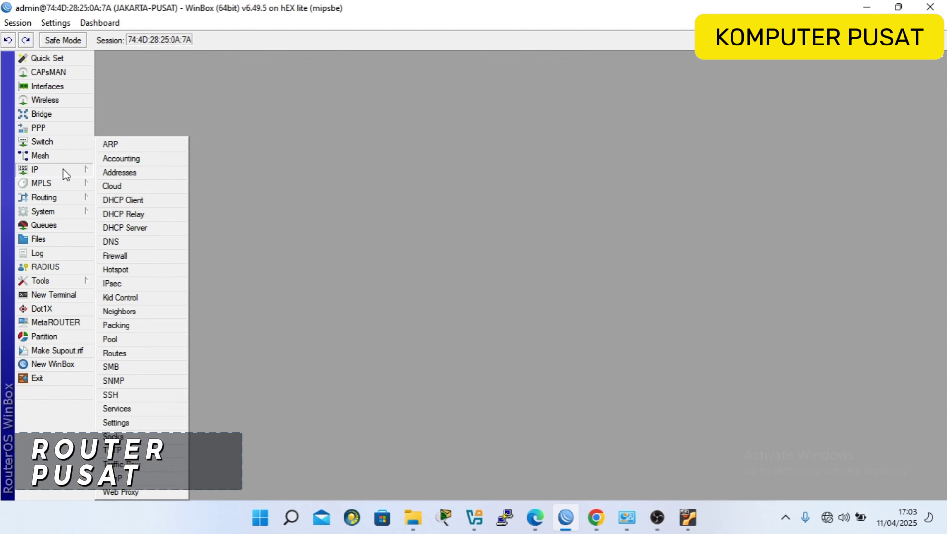
click(135, 246)
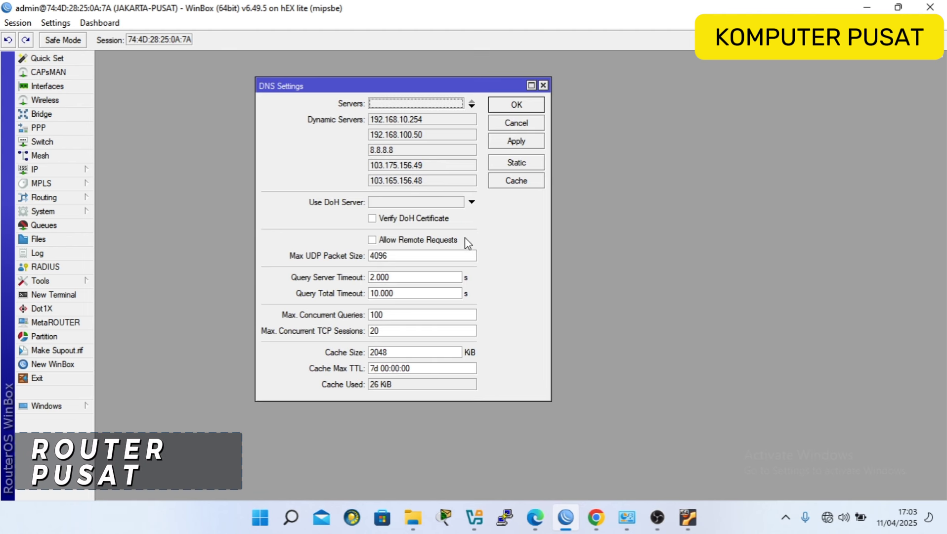
click(392, 241)
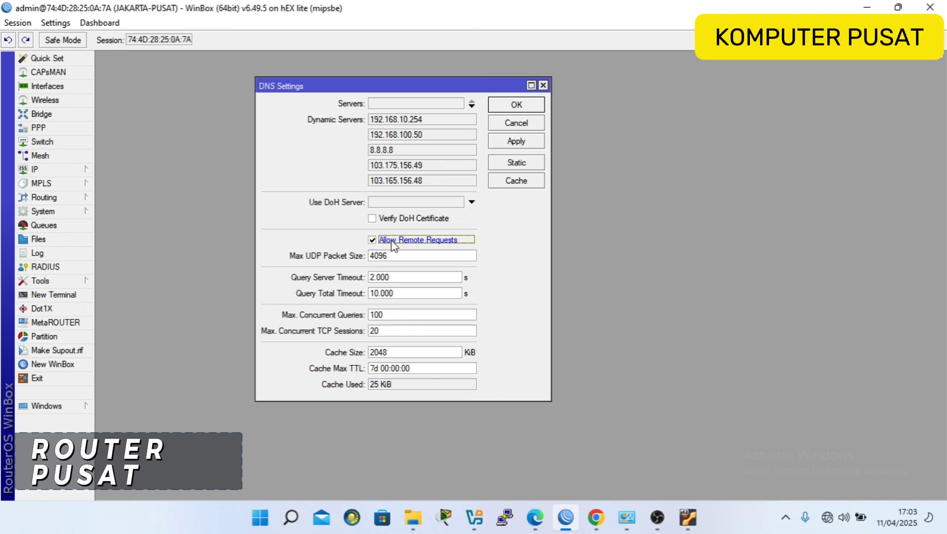
click(507, 140)
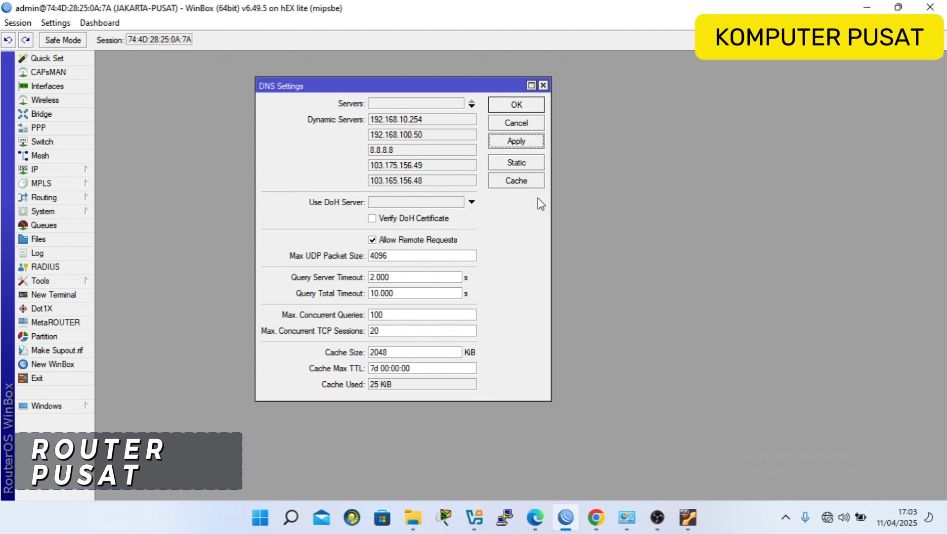
Add static DNS entry kasir.local pointing to 192.250.20.254, then close the DNS windows.
click(516, 162)
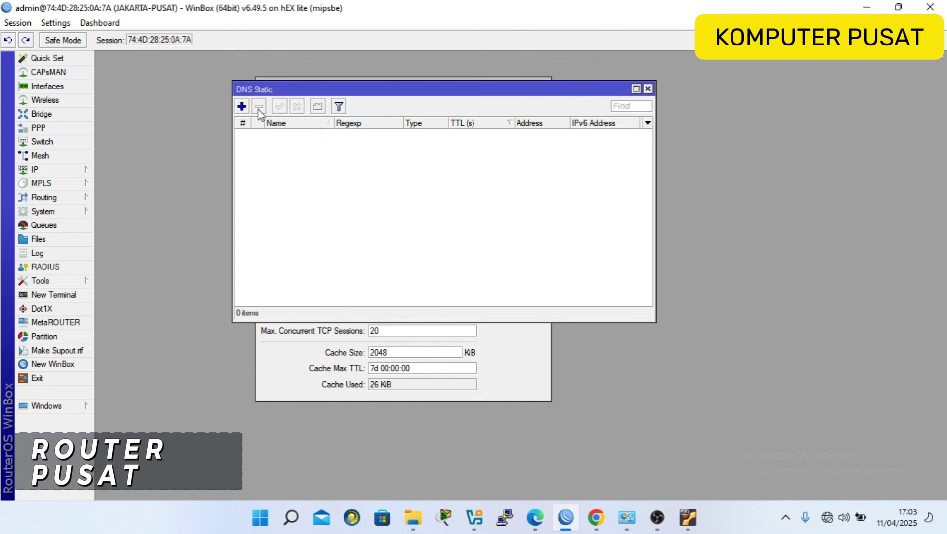
click(247, 107)
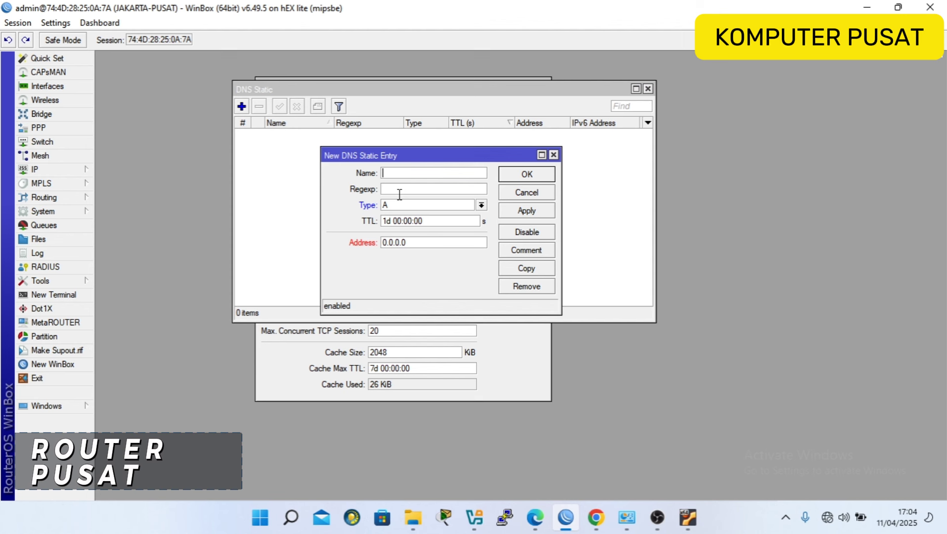
text(kasir.local)
drag(407, 242, 350, 242)
text(192)
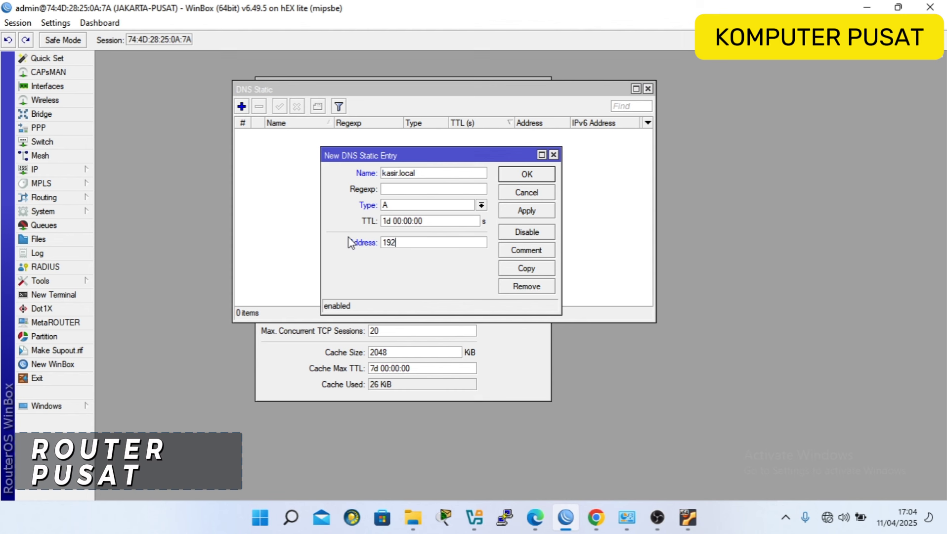
text(.250.20.254)
click(525, 177)
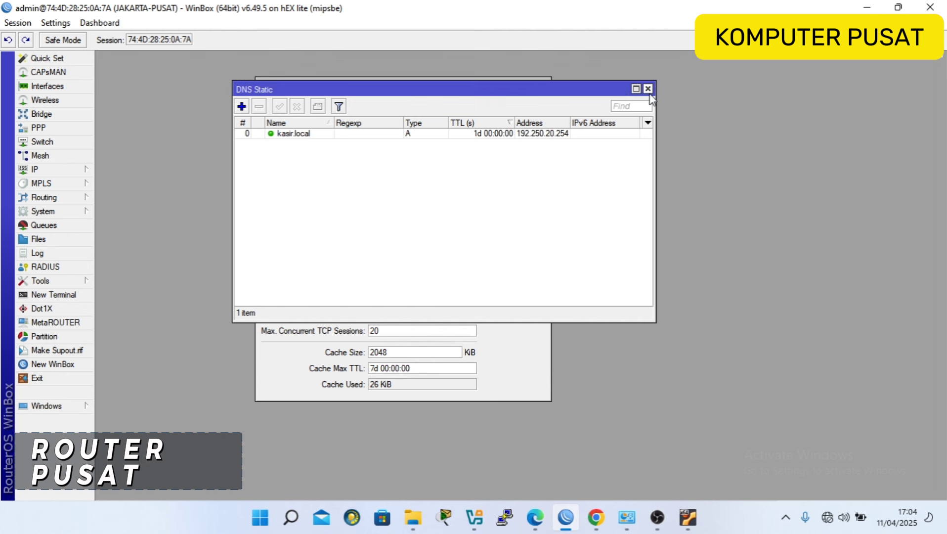
click(648, 88)
click(542, 85)
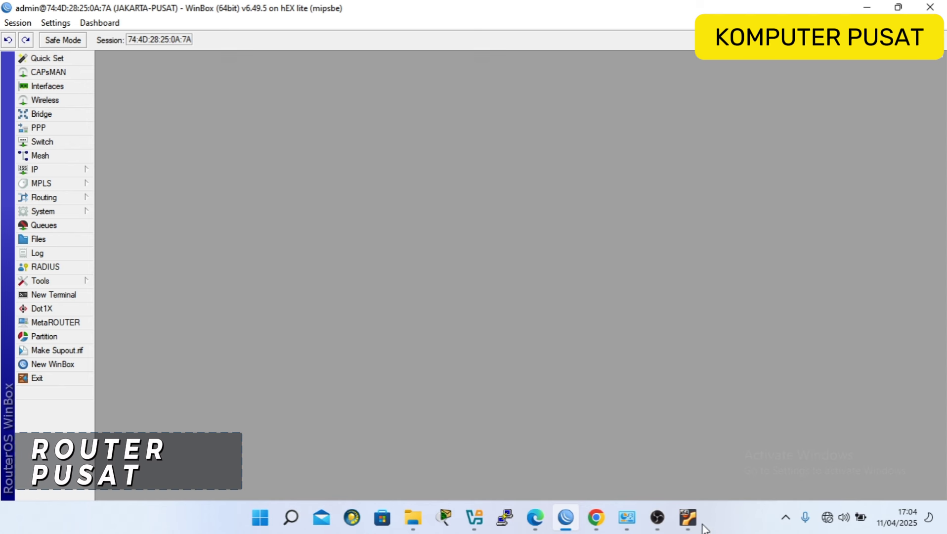
Return to the assignment PDF, scroll to page 3, and highlight the Server POST IP 192.200+absen.20.254.
click(596, 518)
scroll(463, 316, down, 15)
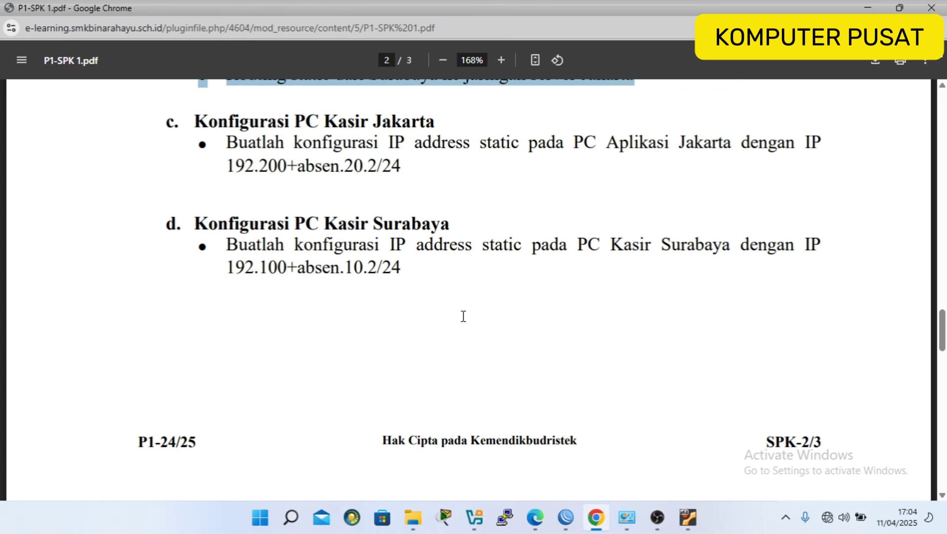
scroll(463, 316, down, 1)
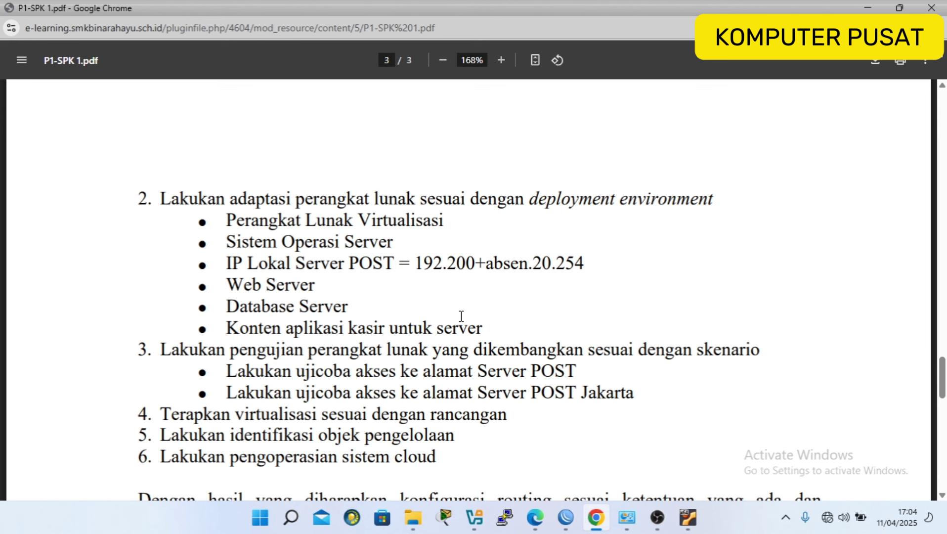
drag(417, 259, 597, 260)
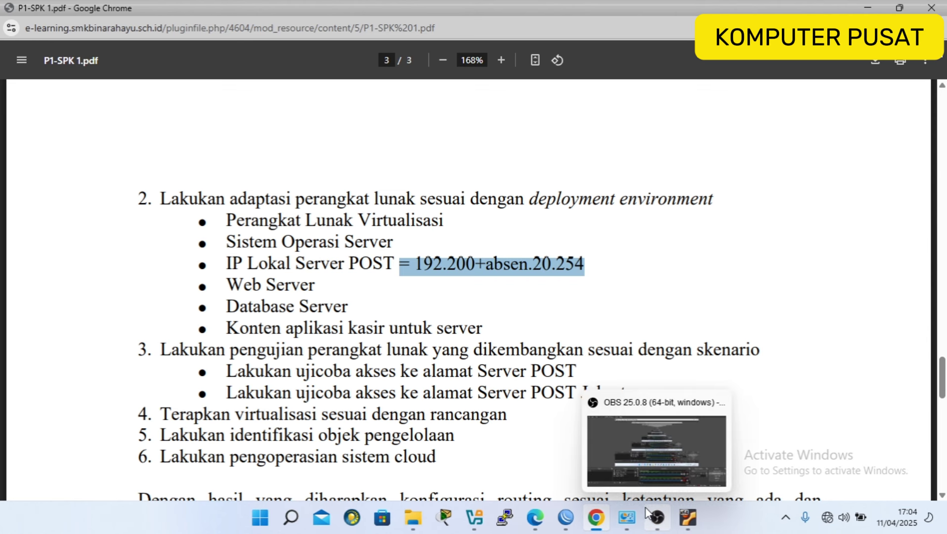
Bring up the Ubuntu server VM console and log in with the user account.
click(686, 519)
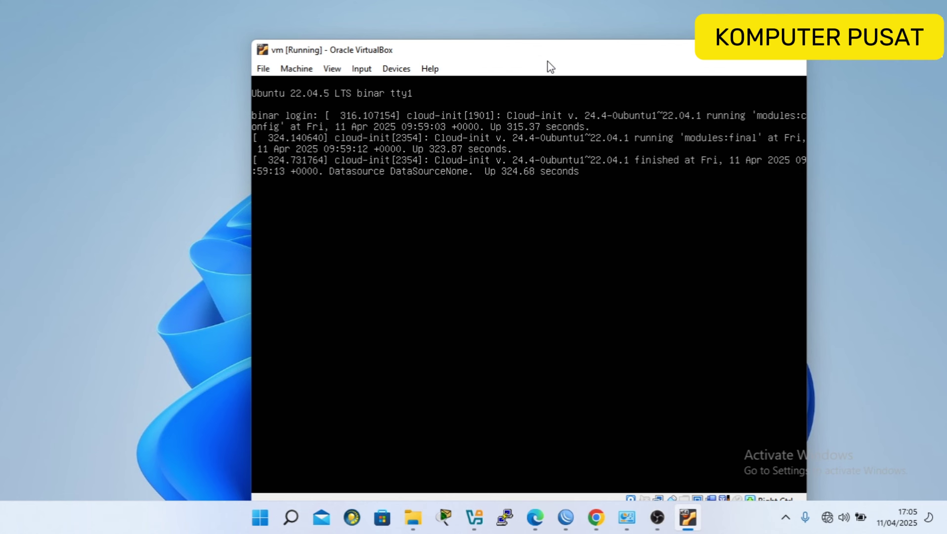
drag(547, 52, 509, 43)
key(Return)
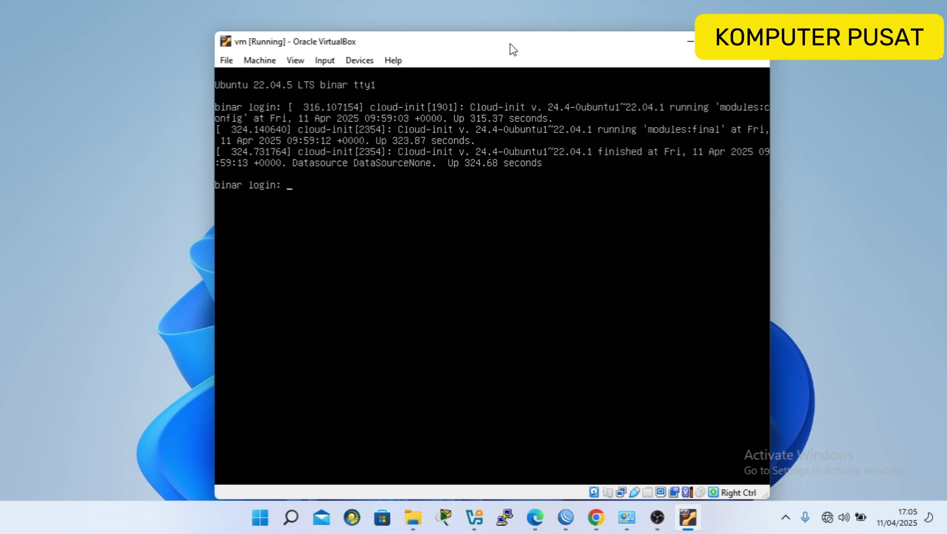
text(binar)
key(Return)
key(Return)
Run ip a to list network interfaces, showing enp0s17 DOWN.
drag(513, 49, 501, 41)
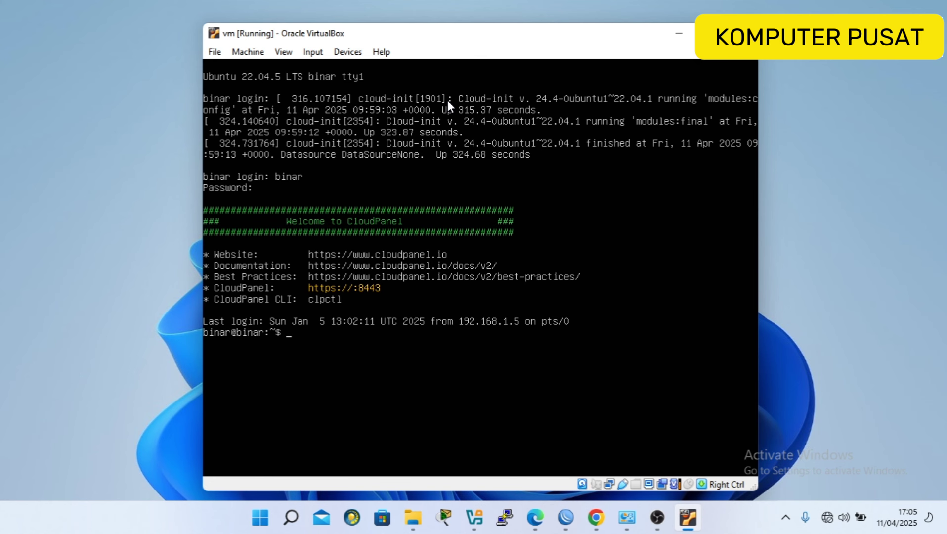
text(ip a)
key(Return)
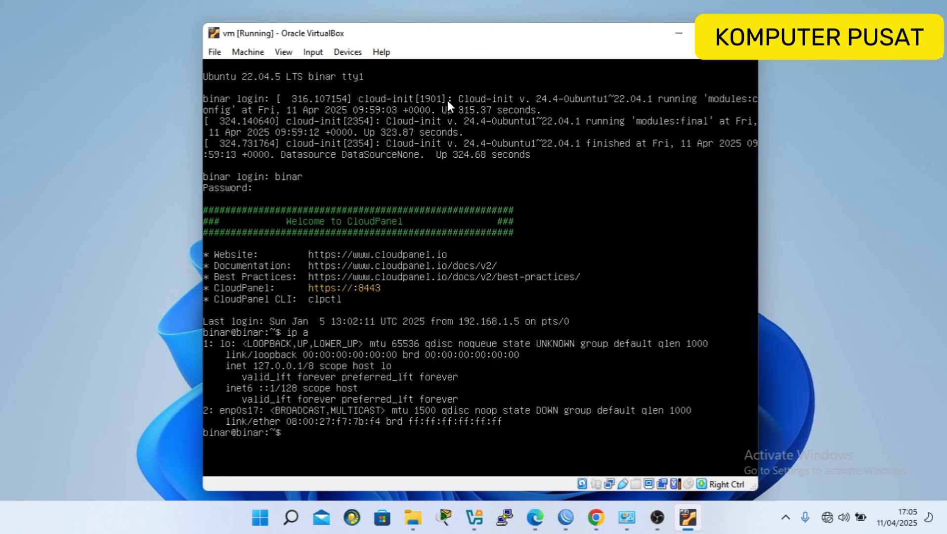
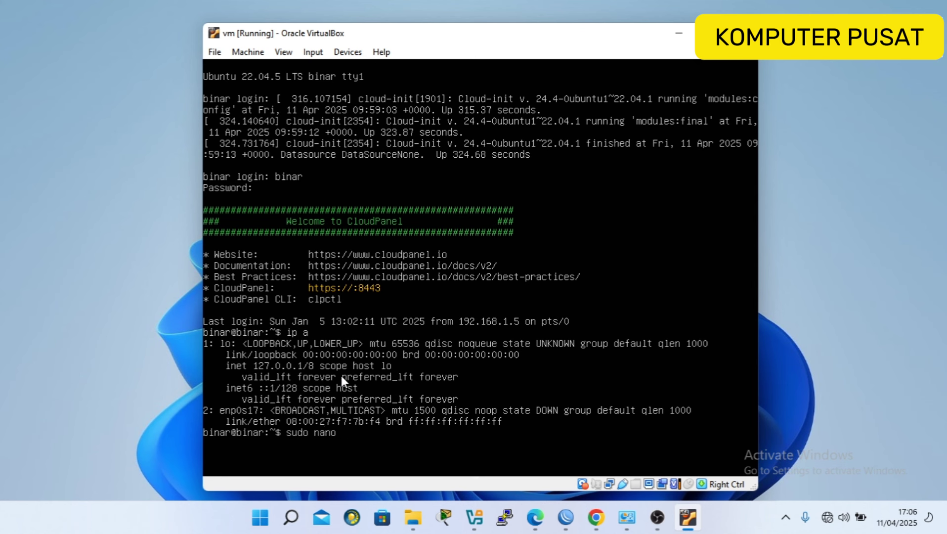
Open /etc/netplan/00-installer-config.yaml in nano with sudo, entering the account password.
text(/etc/netplan/n)
key(BackSpace)
text(0)
key(Tab)
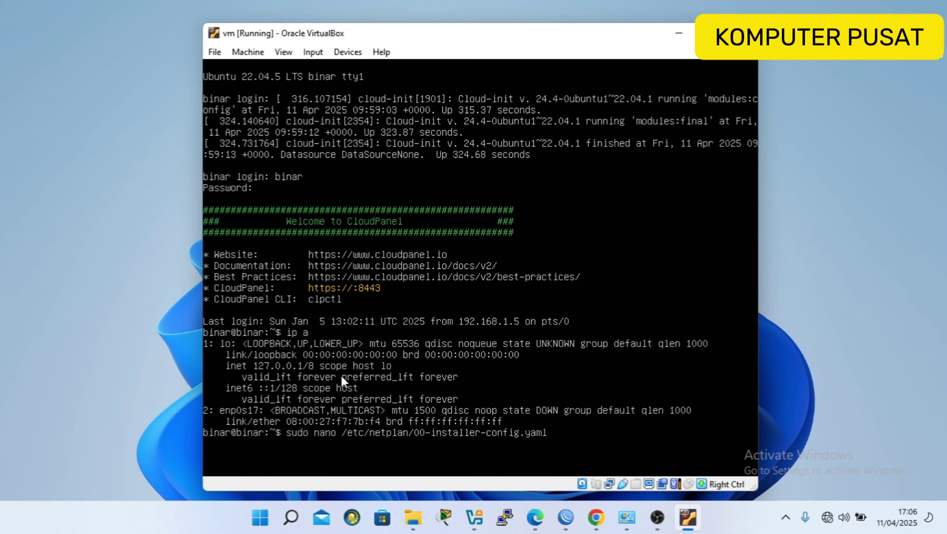
key(Return)
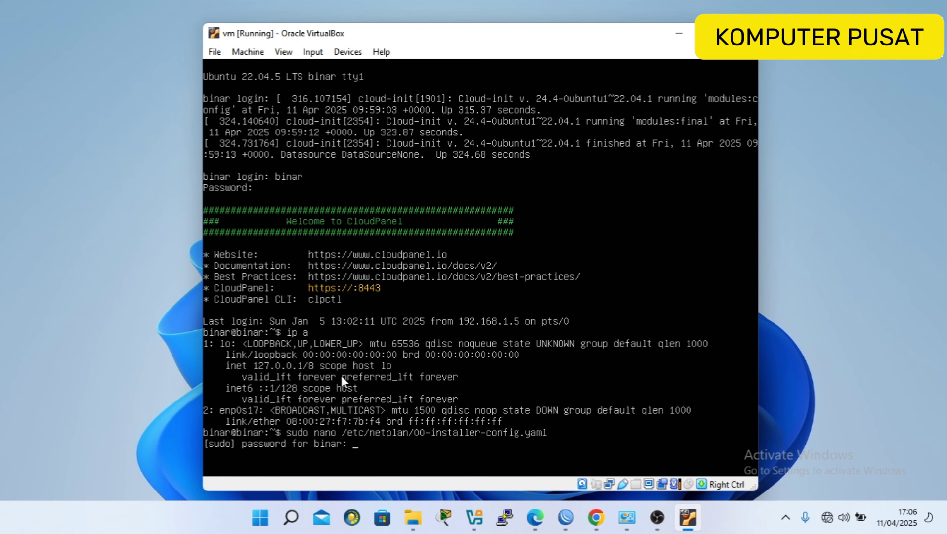
key(Return)
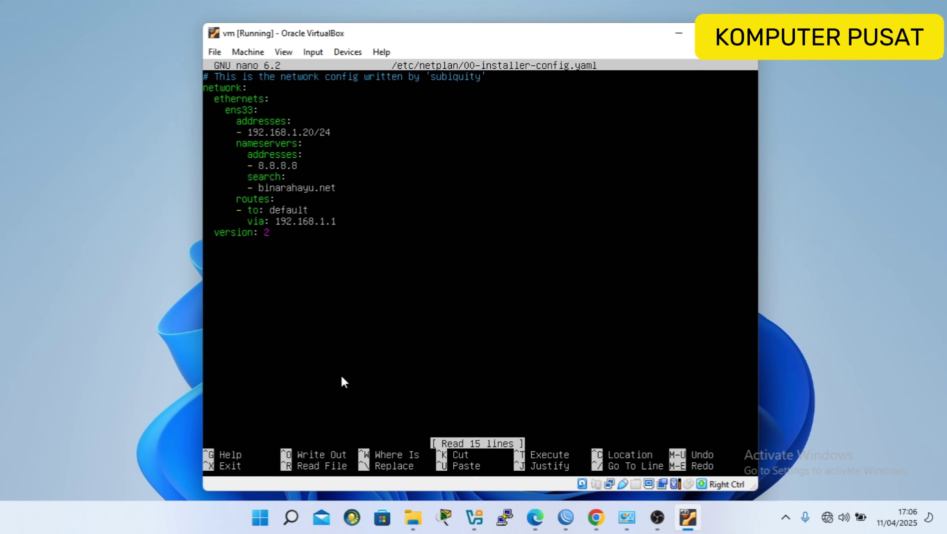
Change the interface to enp0s17, the address to 192.250.20.254/24 and the gateway to 192.250.20.1.
key(End)
key(Left)
key(BackSpace)
key(BackSpace)
key(BackSpace)
text(p0s17)
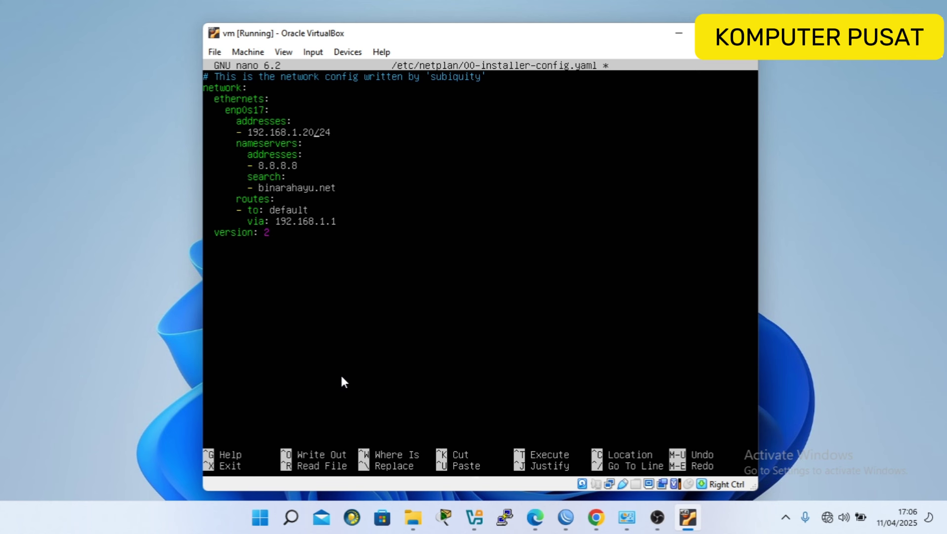
key(BackSpace)
key(BackSpace)
key(BackSpace)
key(BackSpace)
key(BackSpace)
key(BackSpace)
key(BackSpace)
key(BackSpace)
text(250.20.254)
key(BackSpace)
key(BackSpace)
key(BackSpace)
key(BackSpace)
key(BackSpace)
key(BackSpace)
key(BackSpace)
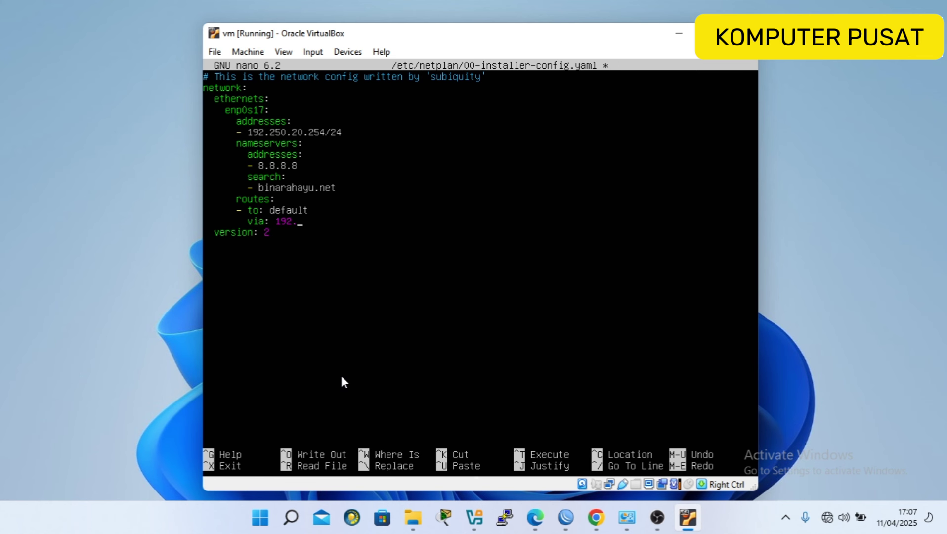
text(250.20.1)
Save the edited netplan file and exit nano.
key(ctrl+x)
key(y)
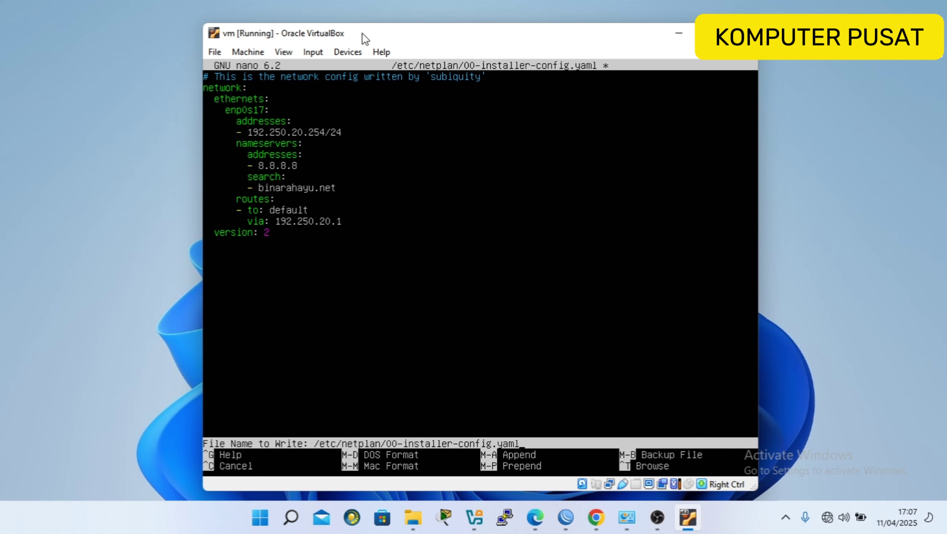
key(Return)
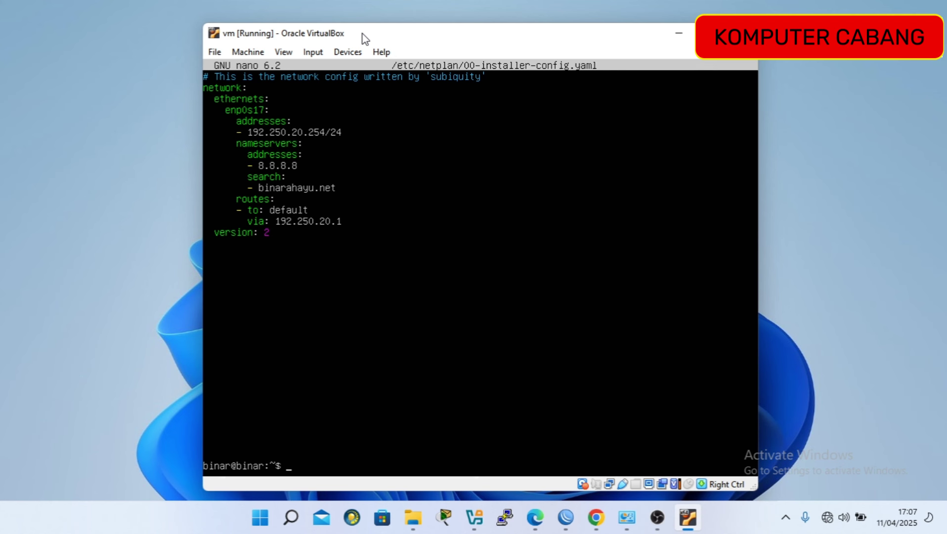
Apply netplan, verify enp0s17 shows 192.250.20.254/24 with ip a, and minimize the VM window.
text(sudo netplan apply)
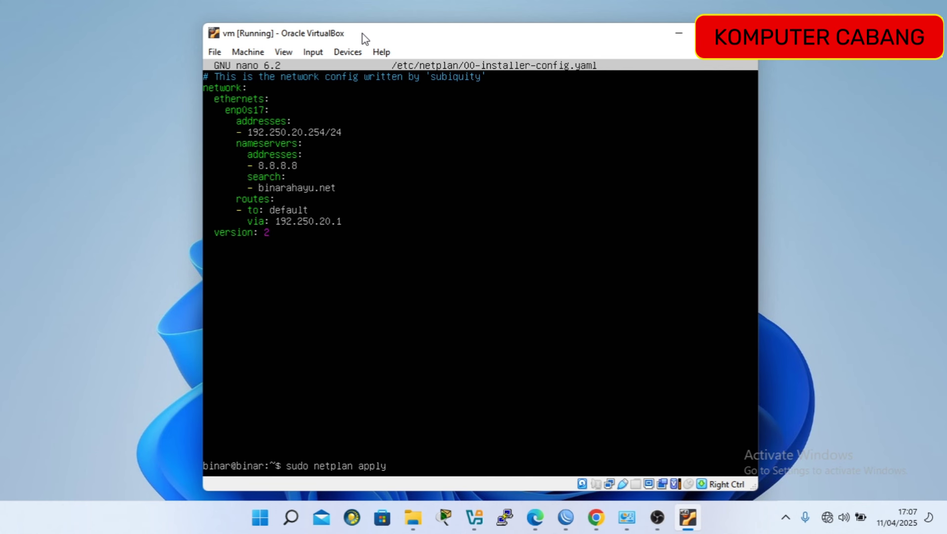
key(Return)
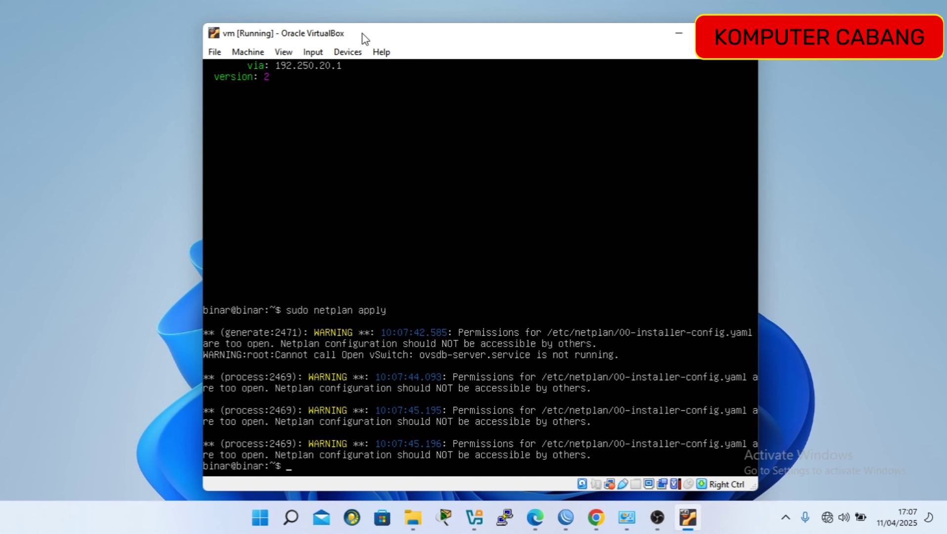
text(ip a)
key(Return)
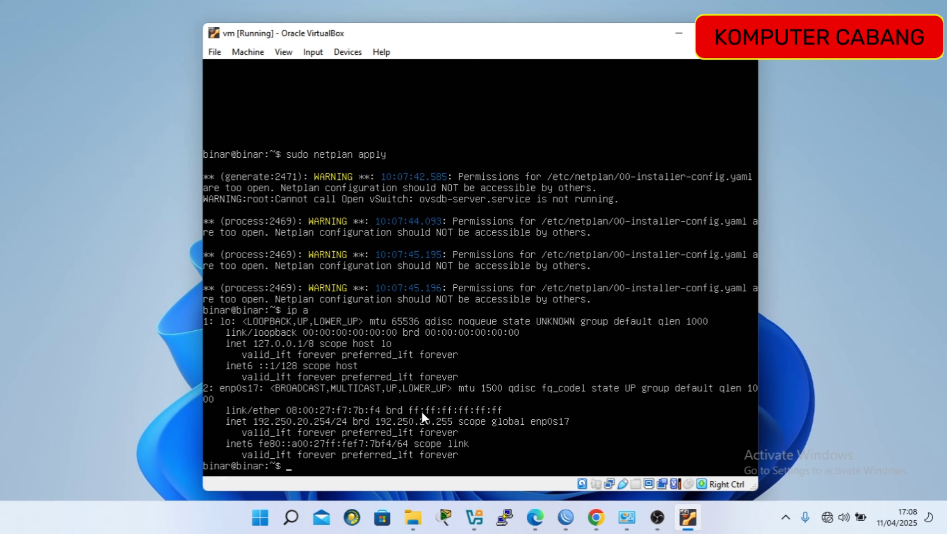
click(678, 34)
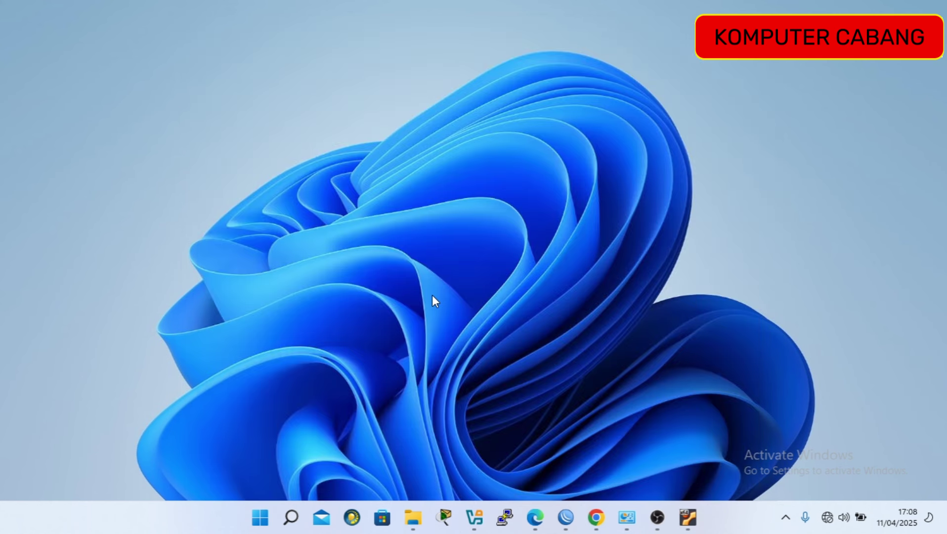
Return to the task PDF and highlight the Jakarta cashier PC IP 192.200+absen.20.2/24.
click(596, 517)
scroll(374, 253, down, 10)
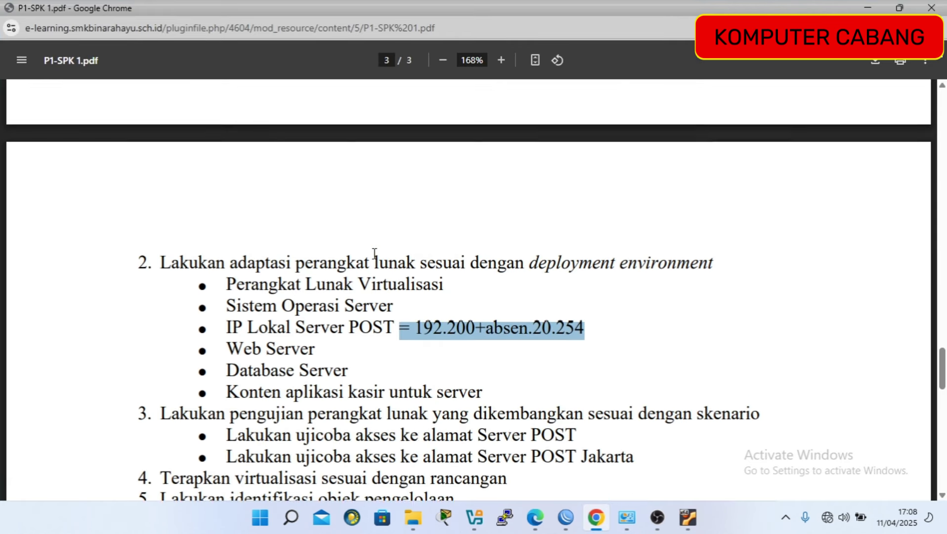
scroll(374, 253, up, 5)
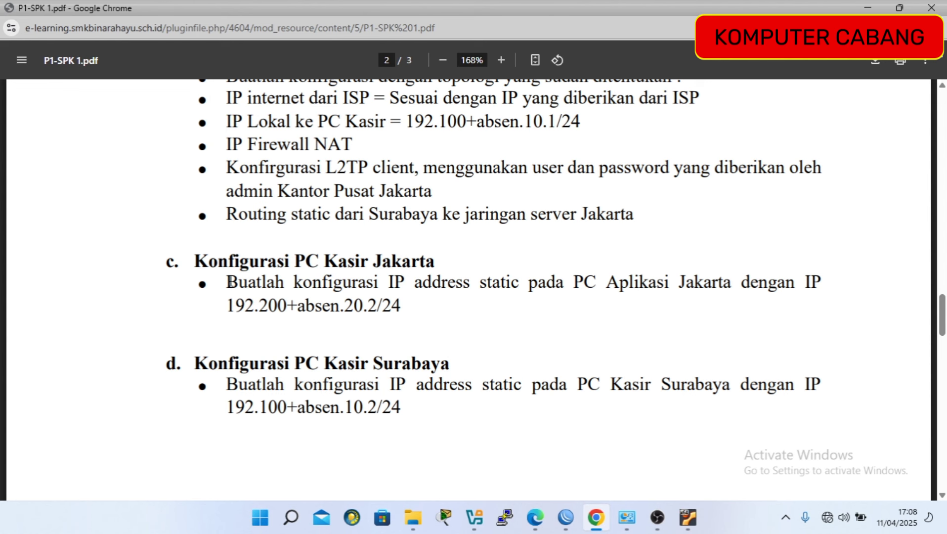
drag(228, 282, 410, 307)
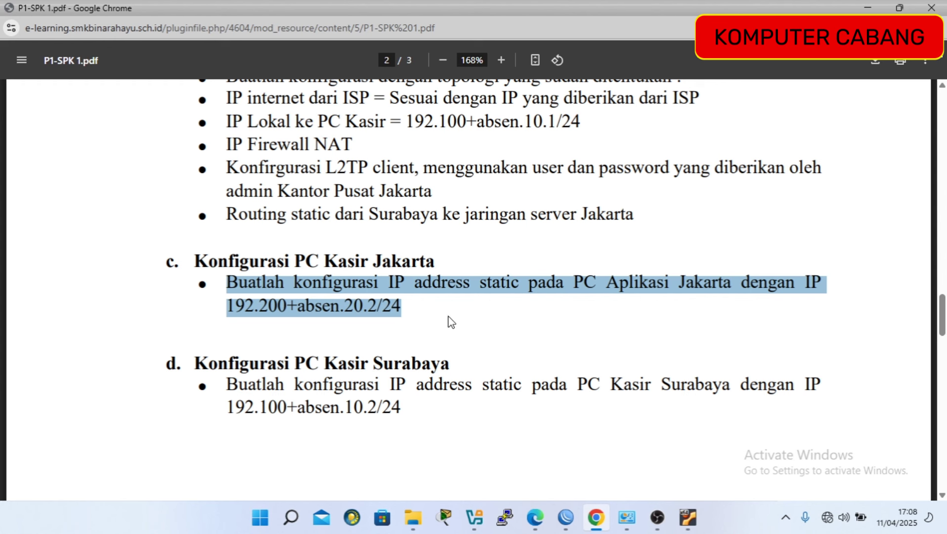
click(435, 304)
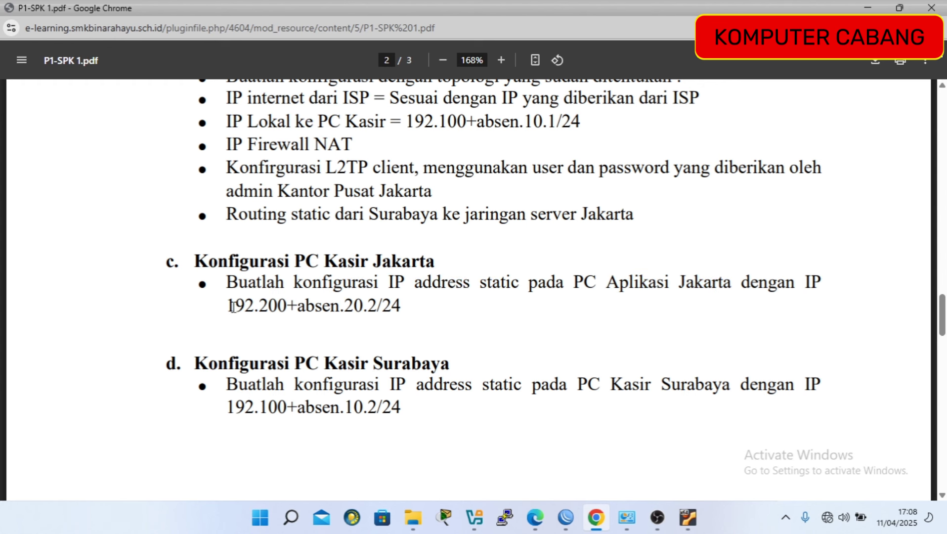
drag(228, 307, 383, 309)
mouse_move(626, 518)
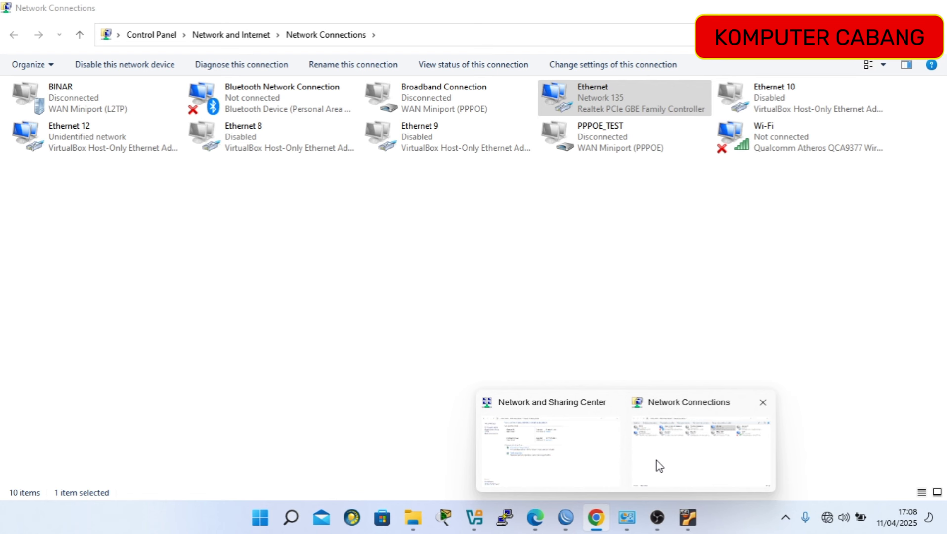
Open the IPv4 properties of the Ethernet adapter in Network Connections.
click(660, 466)
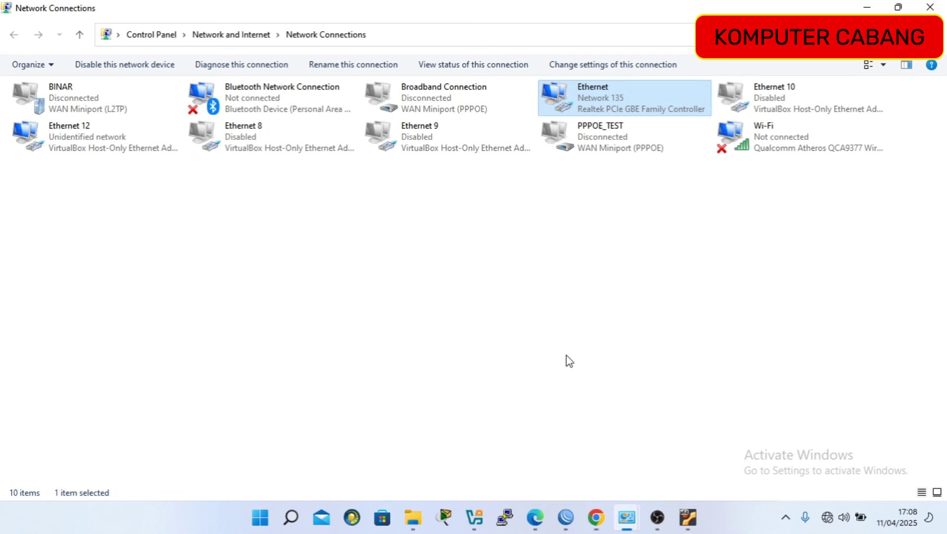
right_click(576, 96)
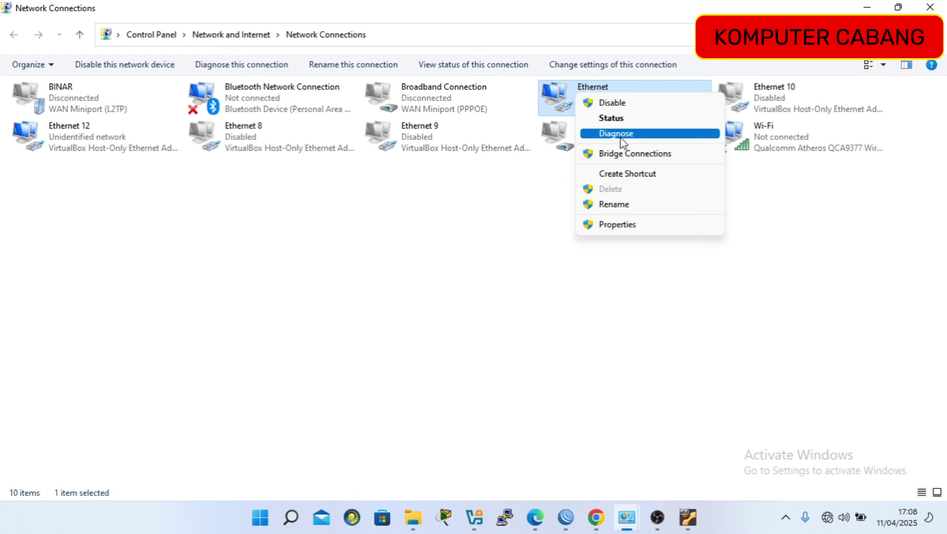
click(633, 225)
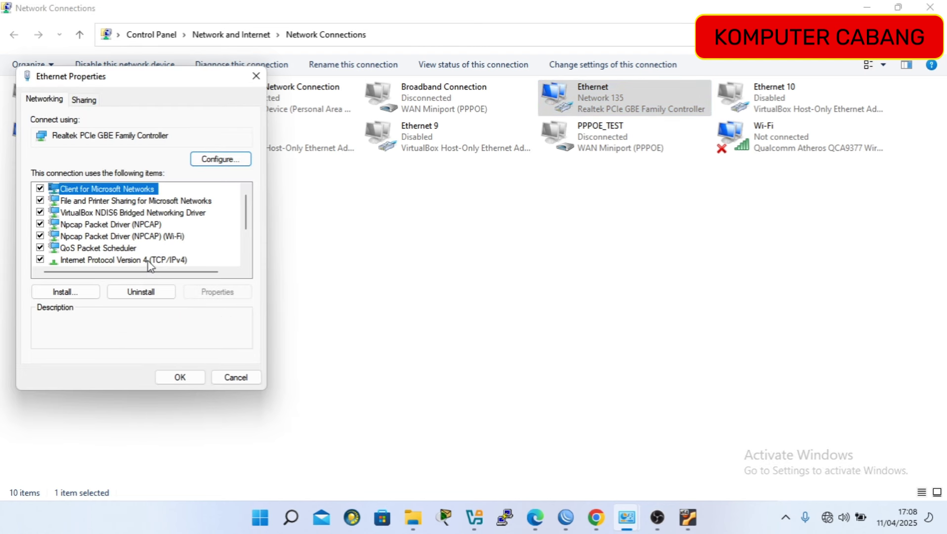
double_click(147, 260)
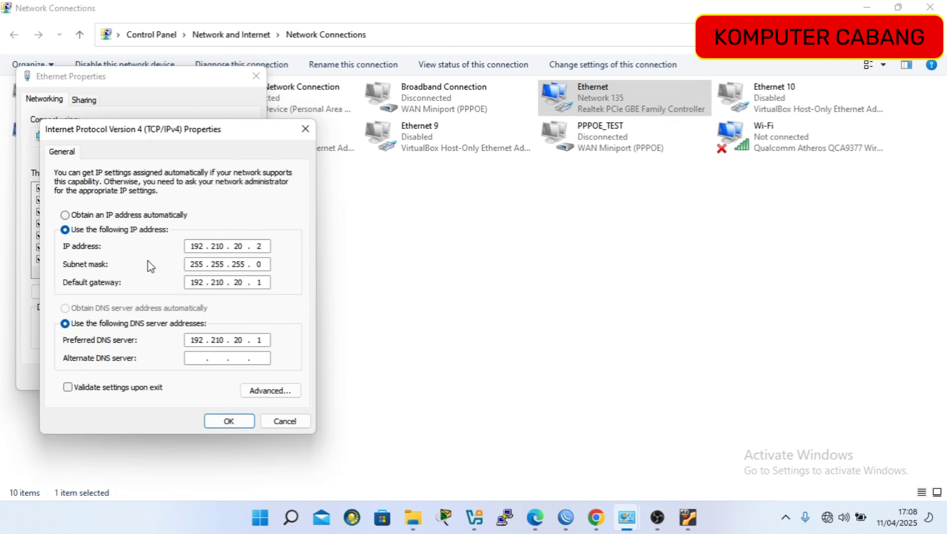
Enter static IP 192.250.20.2, mask 255.255.255.0 and gateway 192.250.20.1.
click(155, 216)
click(152, 229)
click(200, 246)
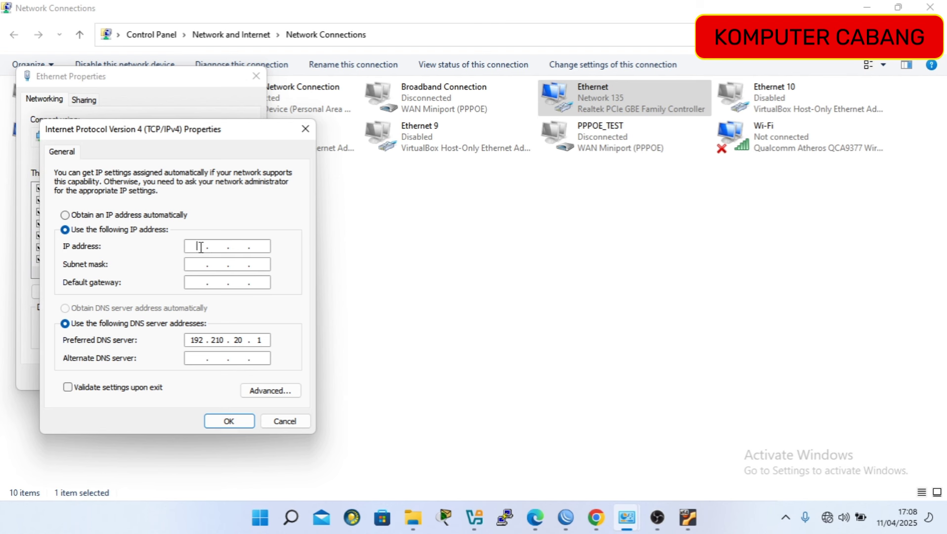
text(192 . 250 . 20 . 2)
click(191, 263)
click(199, 281)
text(192 . 2)
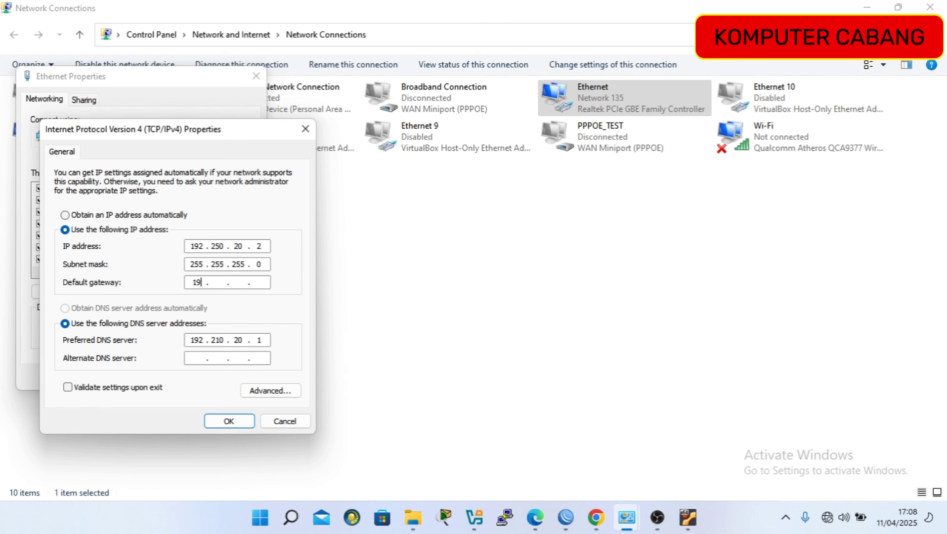
text(50 . 20 . 1)
Change the preferred DNS server to 192.250.20.1 and confirm both property dialogs.
click(268, 341)
key(BackSpace)
key(BackSpace)
key(BackSpace)
key(BackSpace)
key(BackSpace)
text(50 . 20 . 1)
click(237, 421)
click(187, 377)
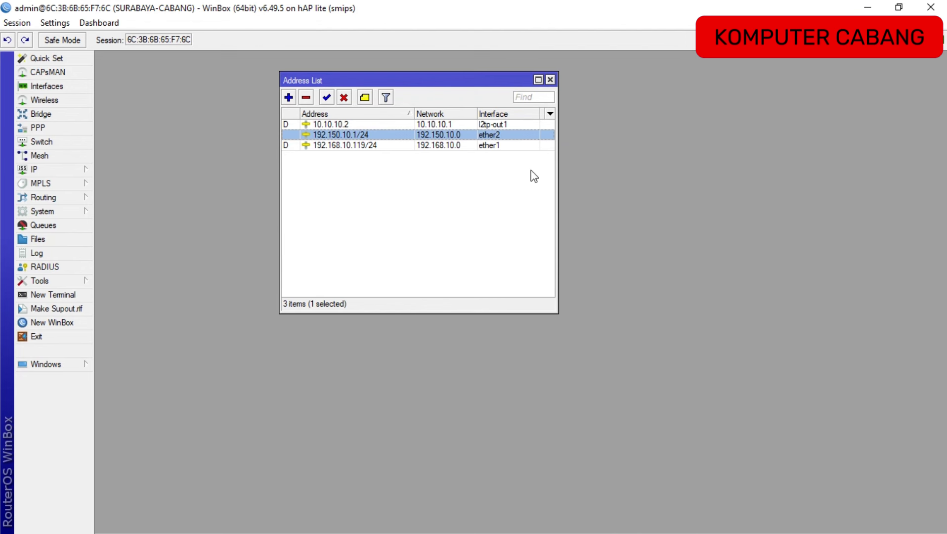
Switch from WinBox to the cashier PC's Network Connections window.
key(alt+Tab)
key(alt+Tab)
key(alt+Tab)
key(alt+Tab)
key(alt+Tab)
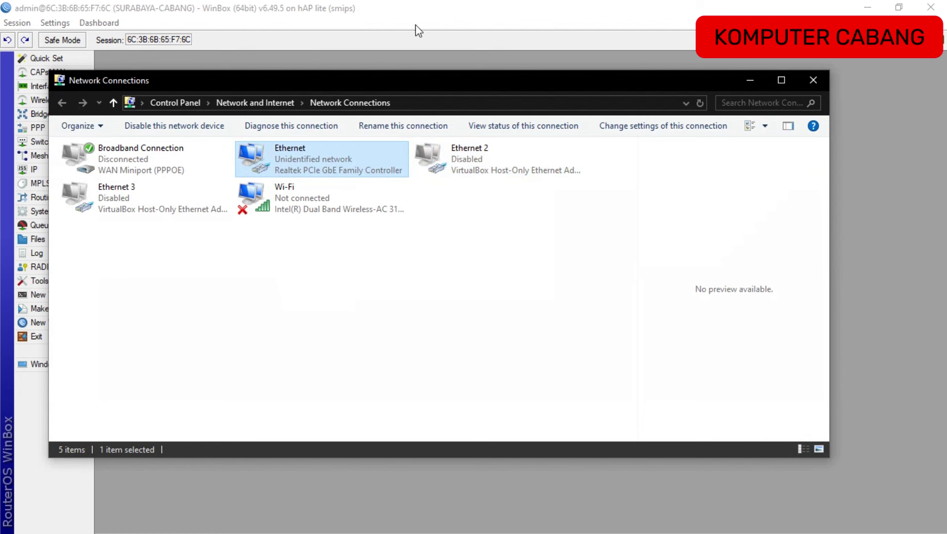
Give the cashier Ethernet static IPv4 192.150.10.2/24 with gateway/DNS 192.150.10.1, then minimize.
right_click(297, 164)
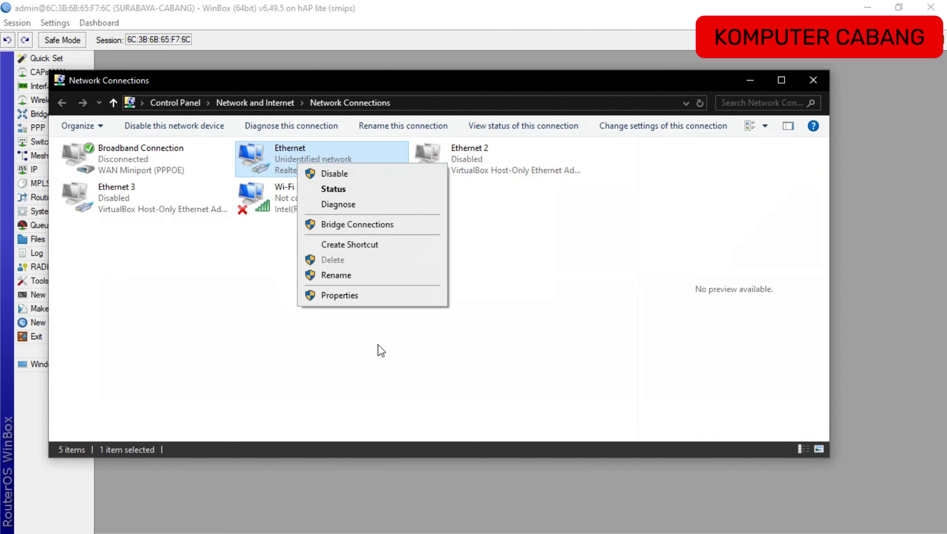
click(352, 296)
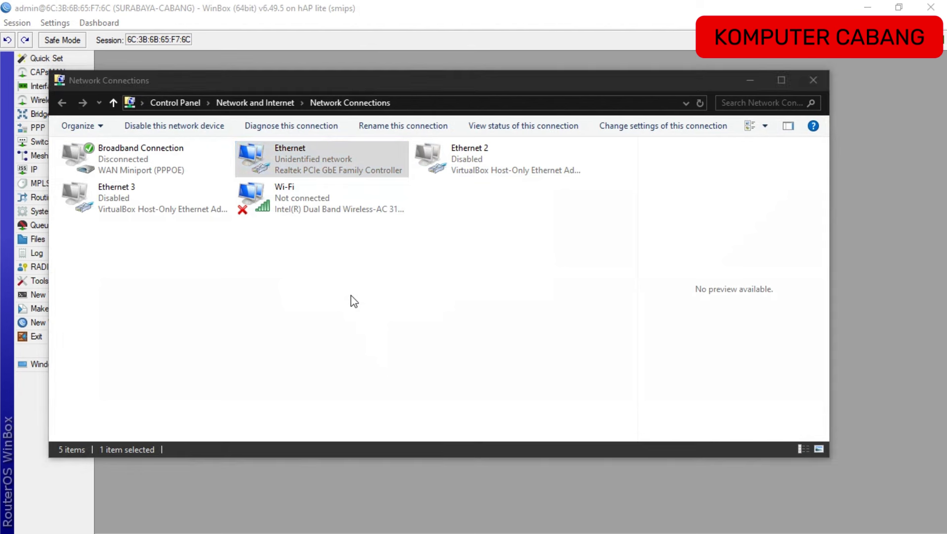
double_click(236, 297)
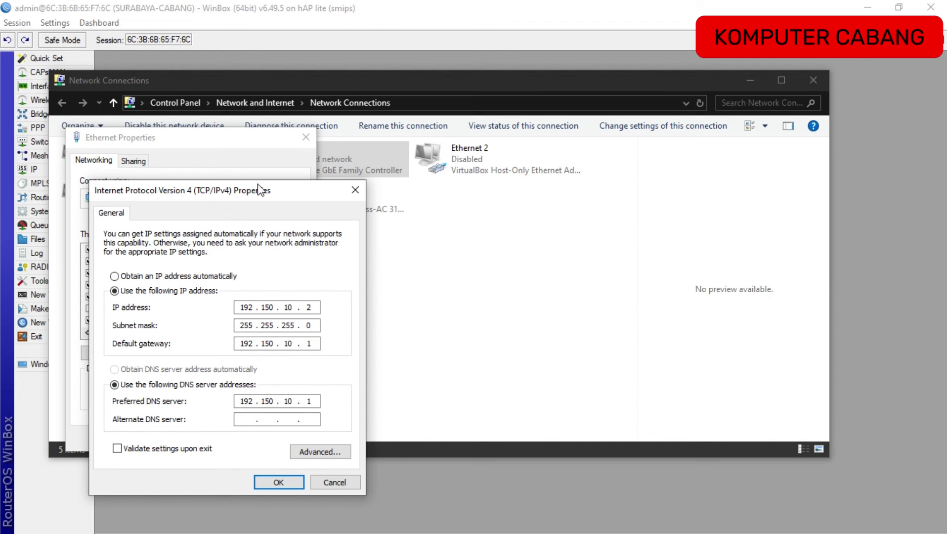
drag(259, 189, 263, 124)
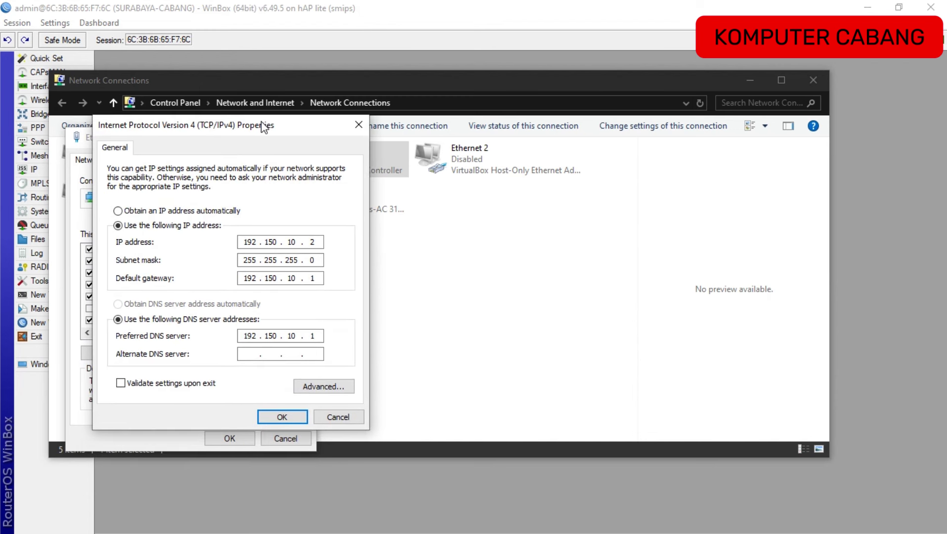
click(281, 415)
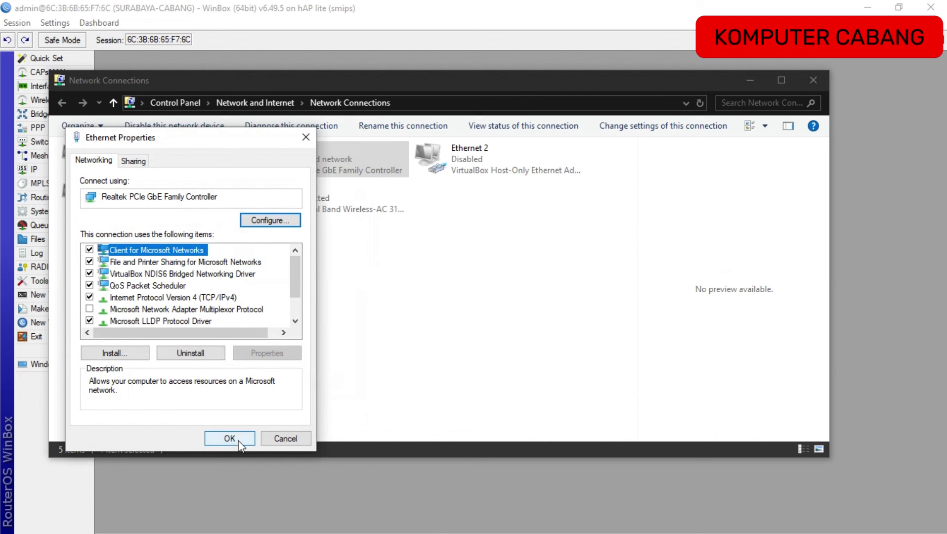
click(239, 441)
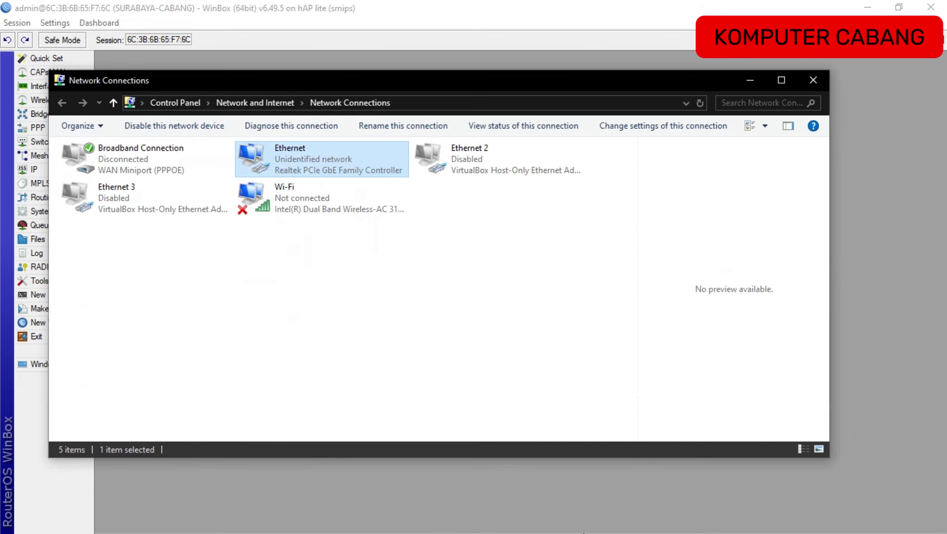
click(741, 82)
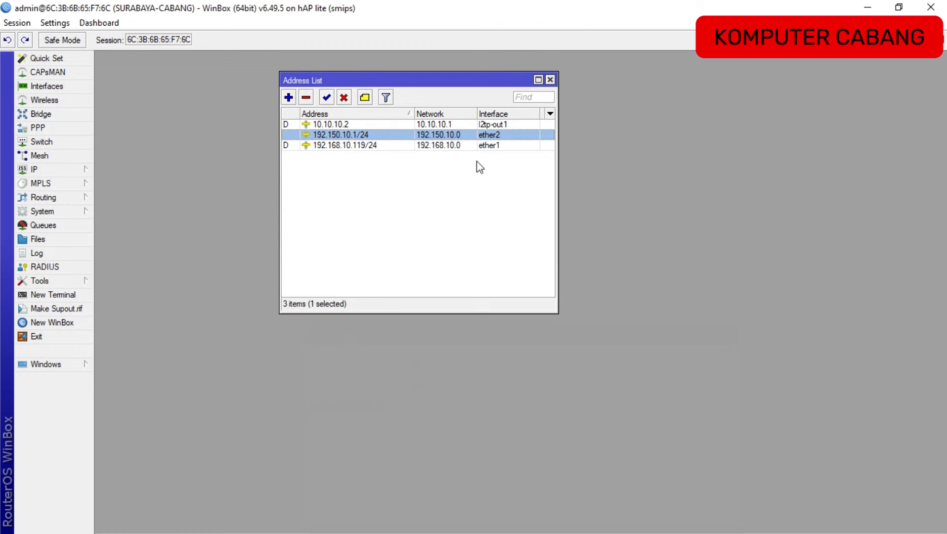
key(alt+Tab)
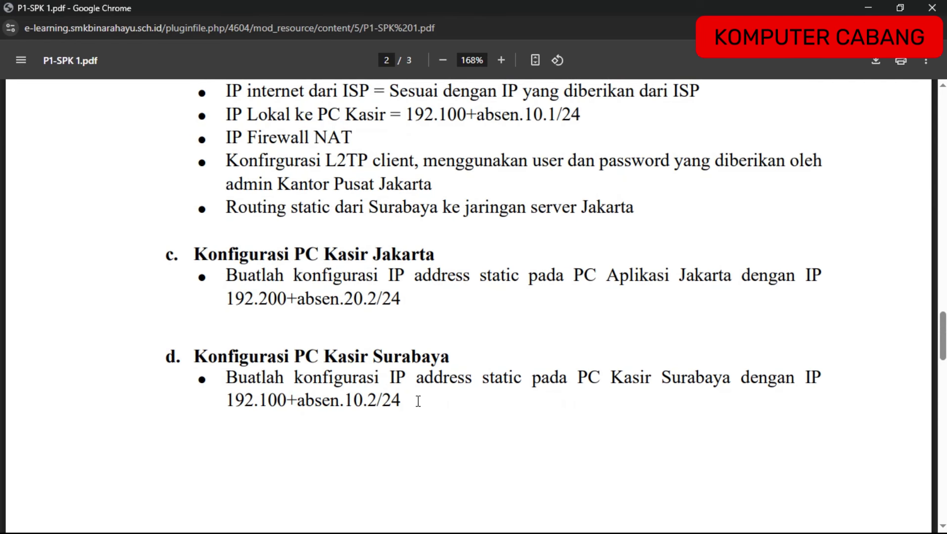
Review the PDF's testing steps for the server addresses, then minimize it to reach the new tab.
scroll(418, 400, down, 12)
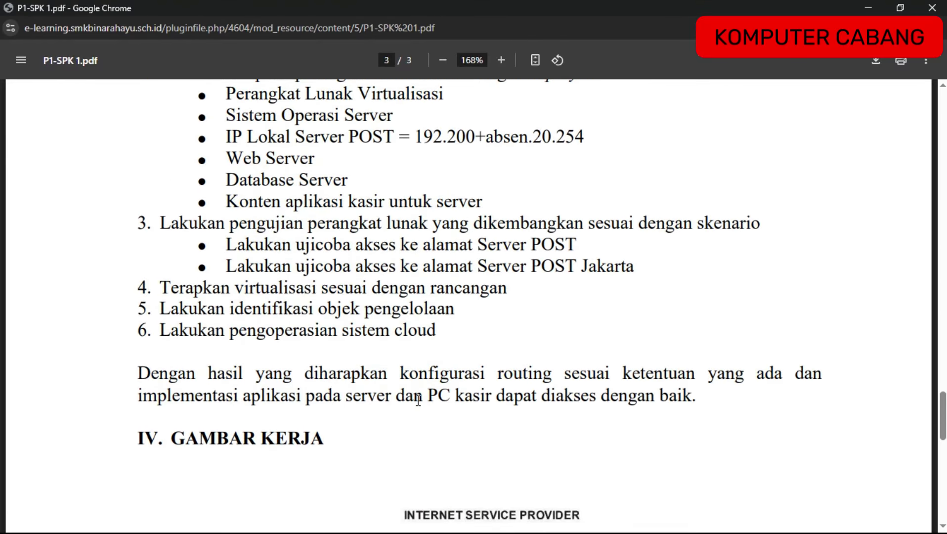
scroll(418, 400, up, 2)
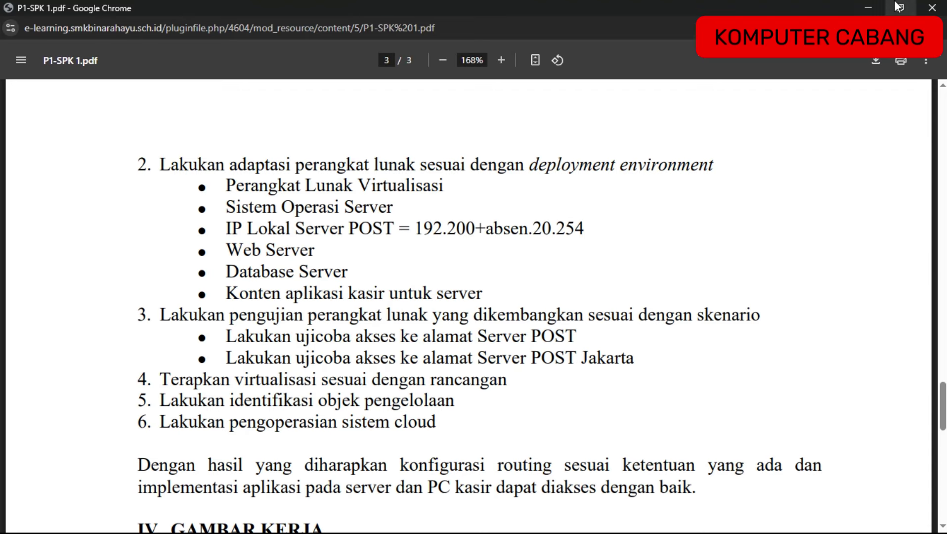
click(868, 8)
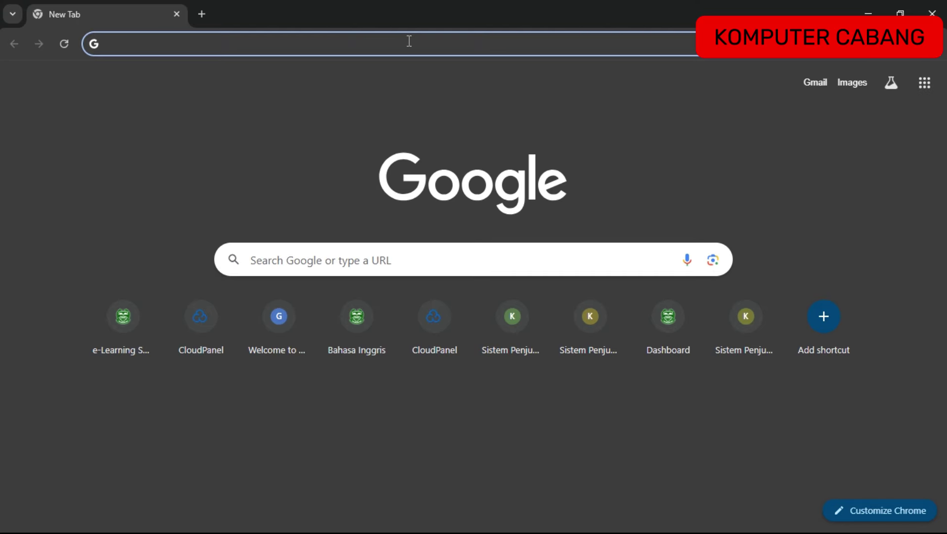
text(https)
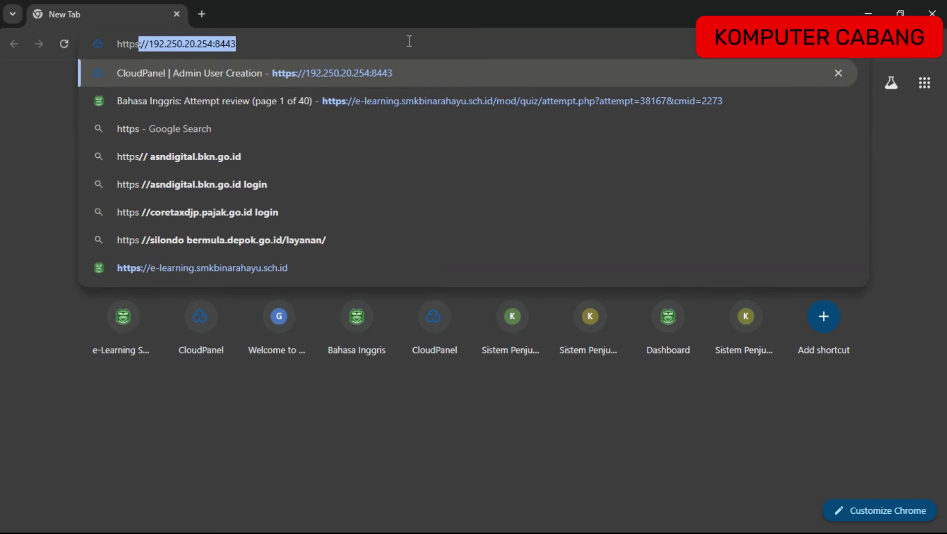
text(://)
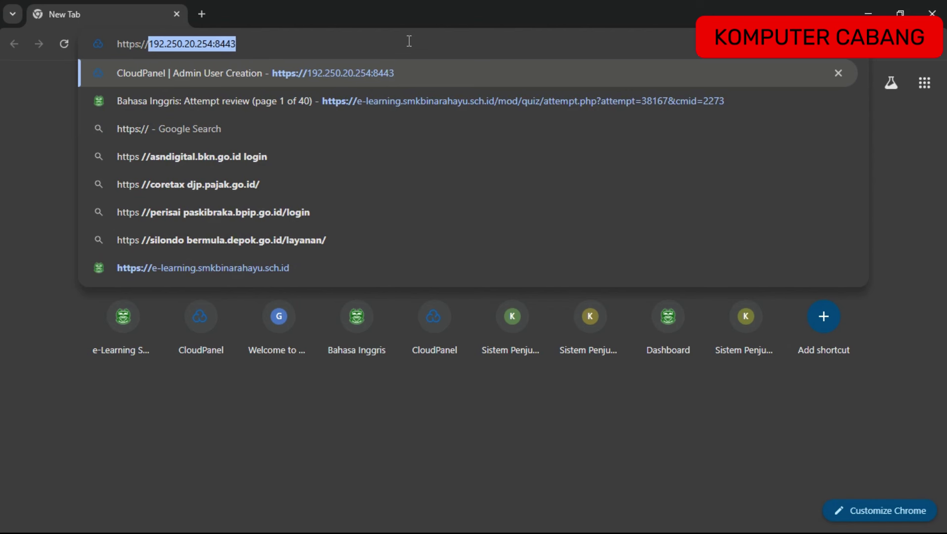
text(192)
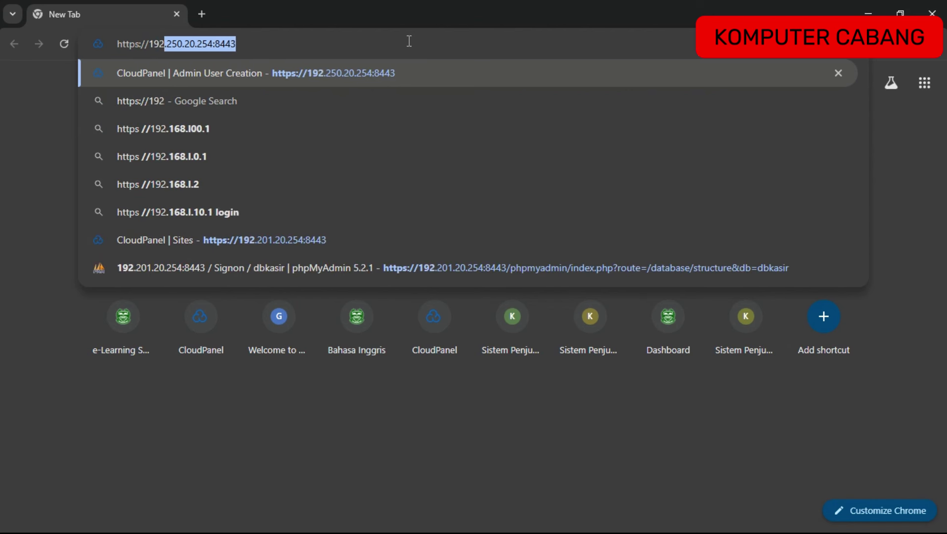
text(.25)
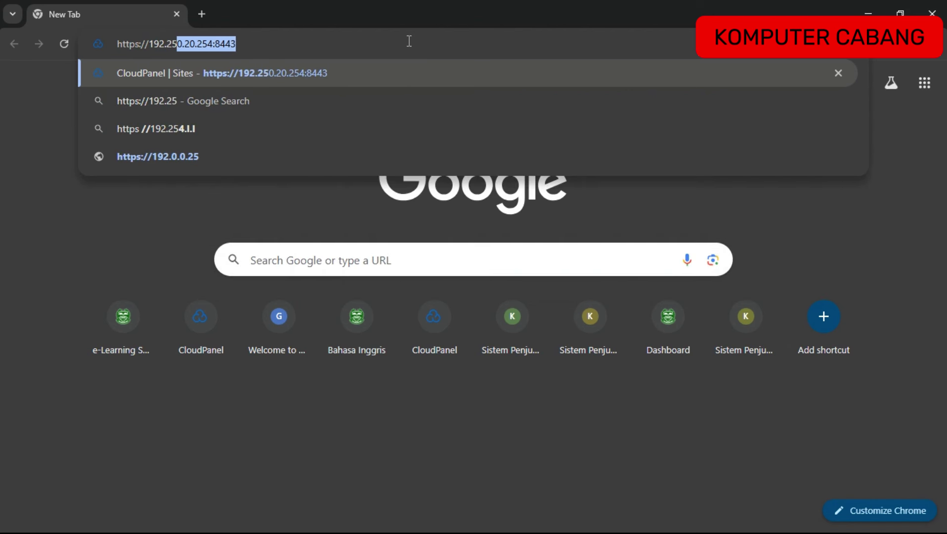
text(0.)
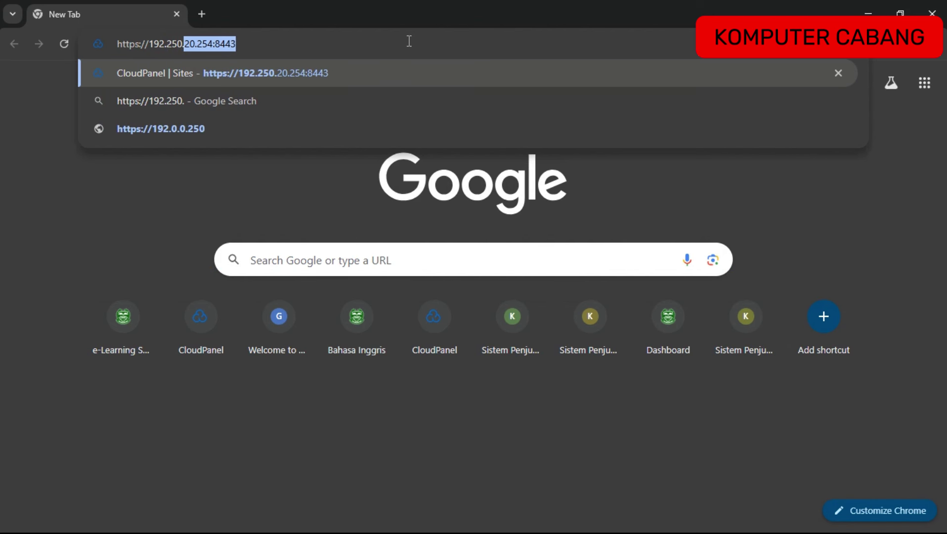
text(20.)
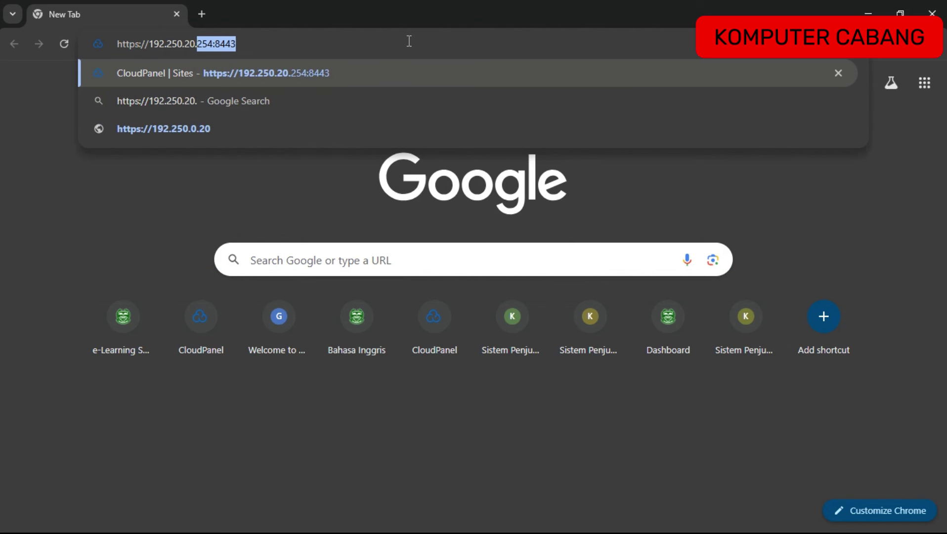
text(254)
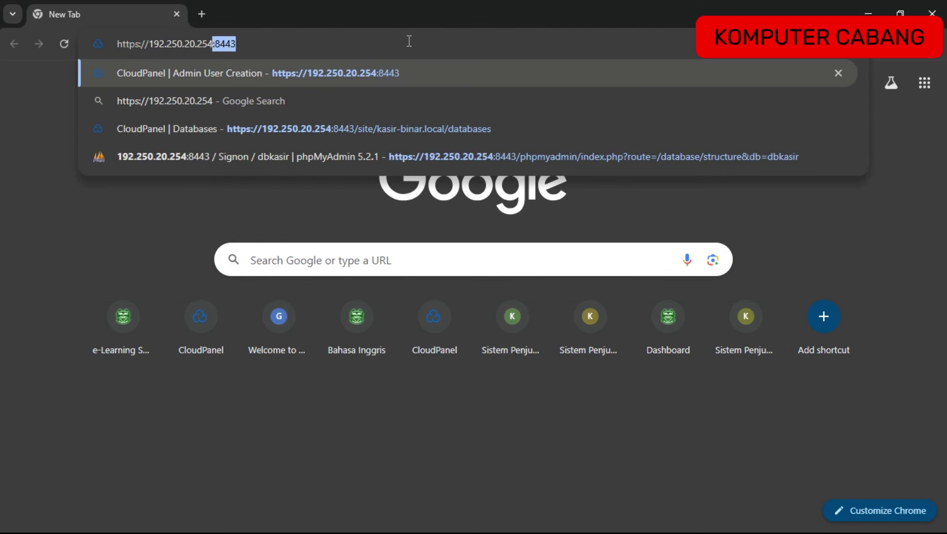
text(:8443)
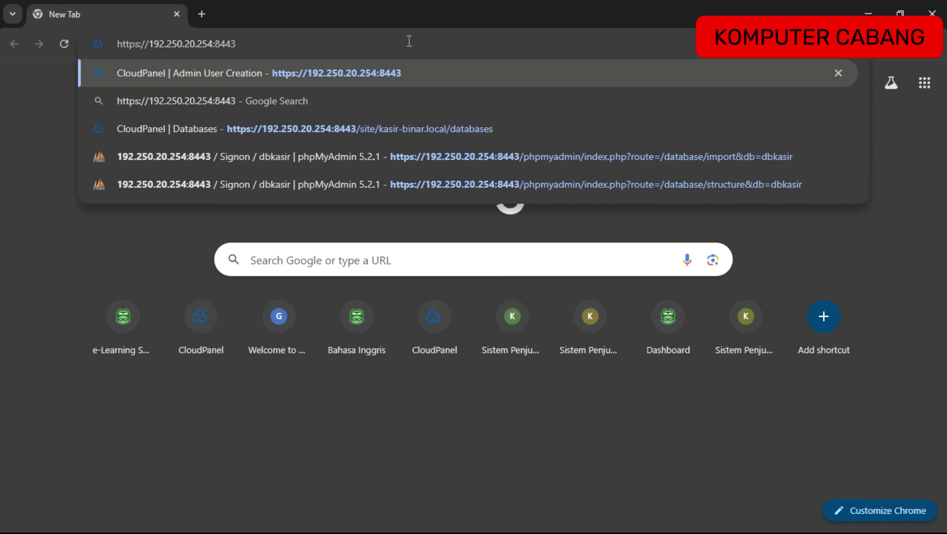
key(Return)
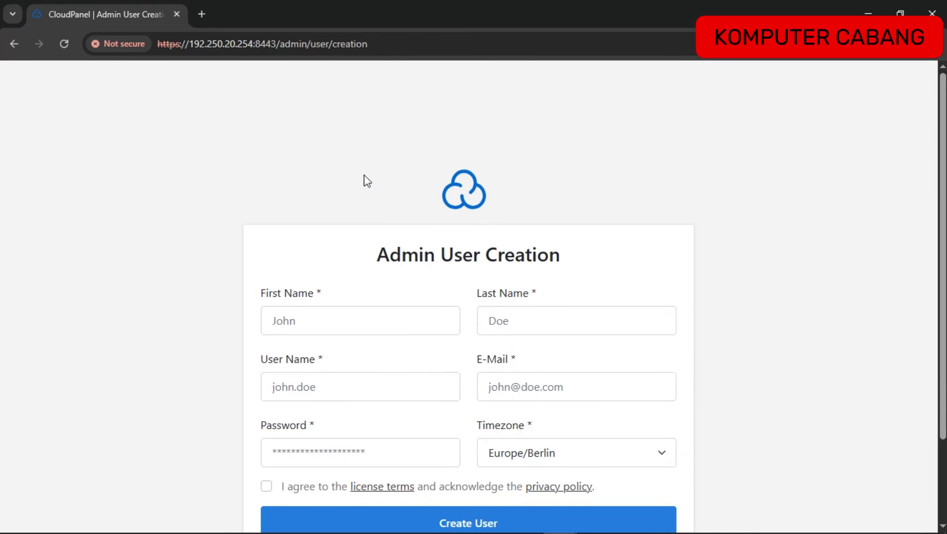
Fill the admin's first and last name from saved suggestions and enter the user name.
scroll(363, 175, down, 3)
scroll(364, 174, up, 2)
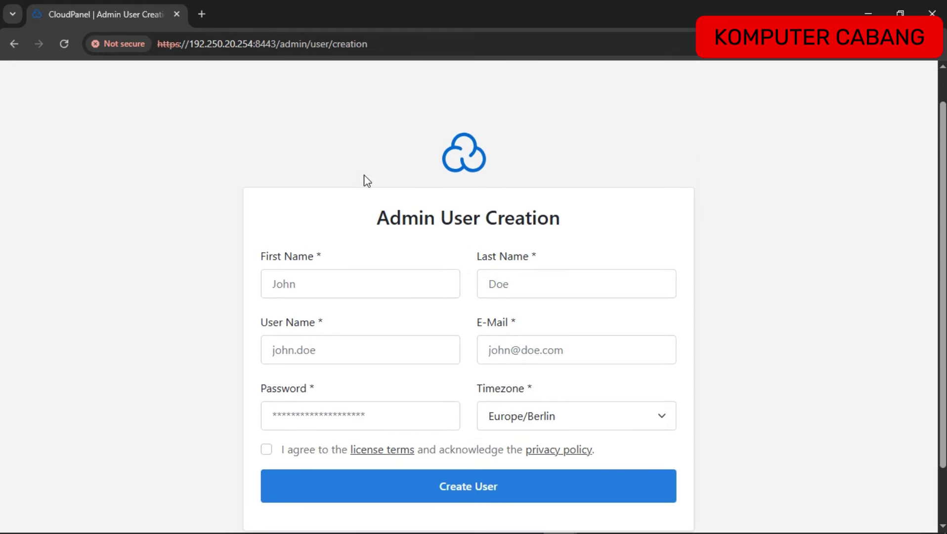
scroll(415, 184, down, 2)
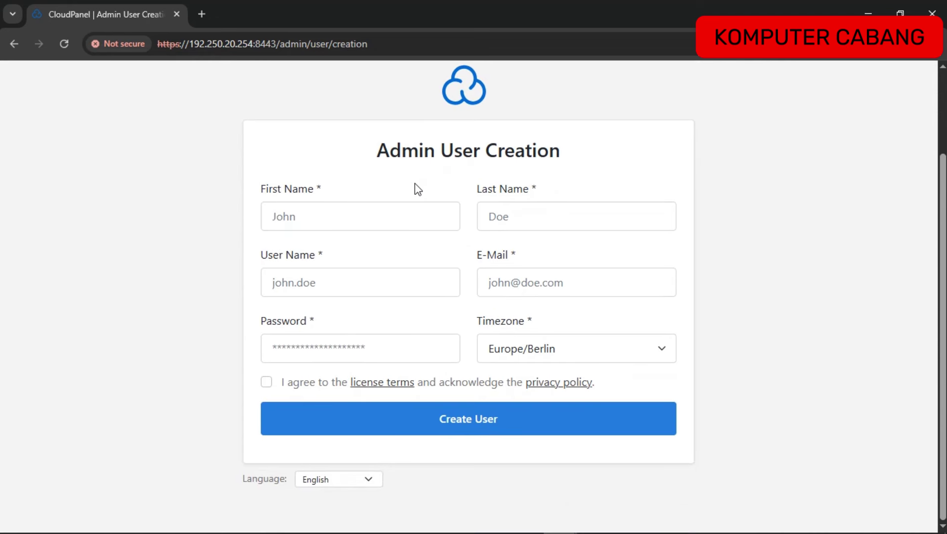
scroll(415, 184, up, 3)
scroll(415, 184, down, 2)
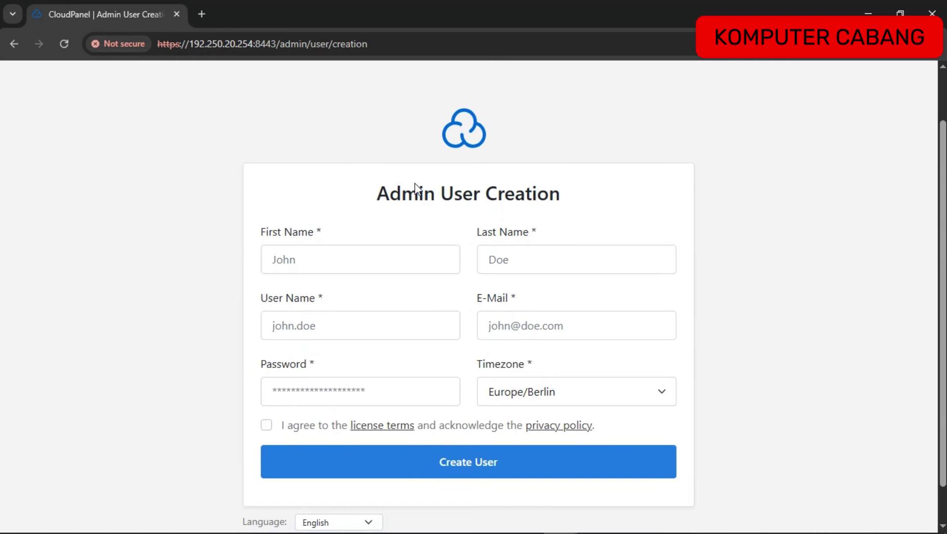
click(309, 247)
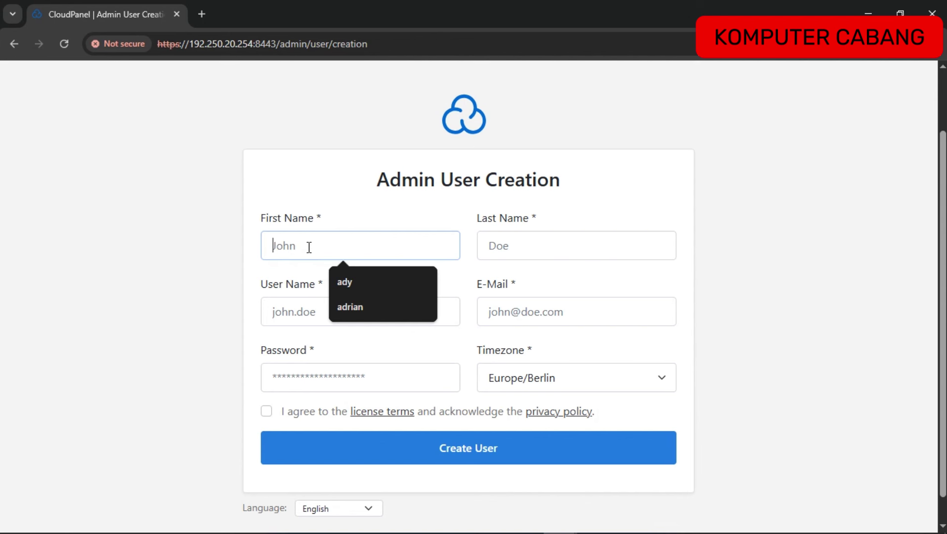
click(346, 280)
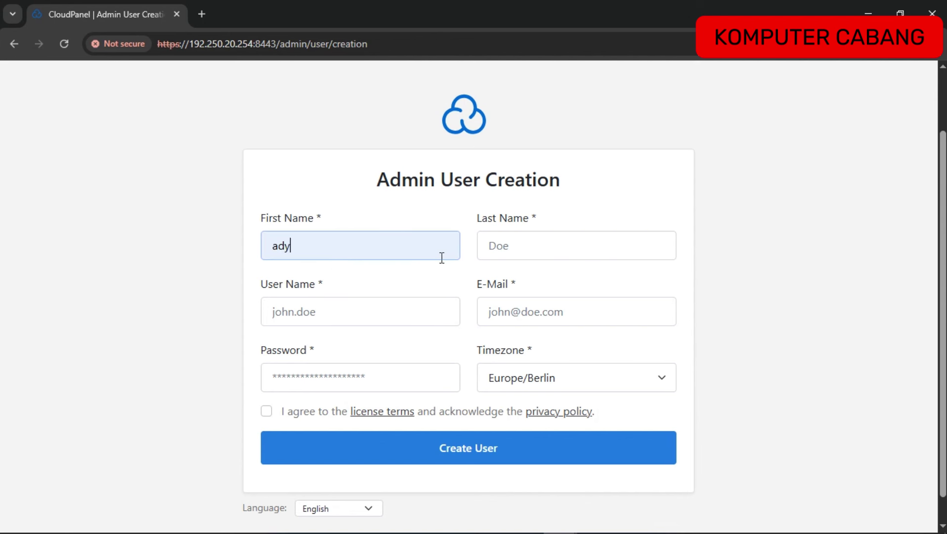
click(513, 253)
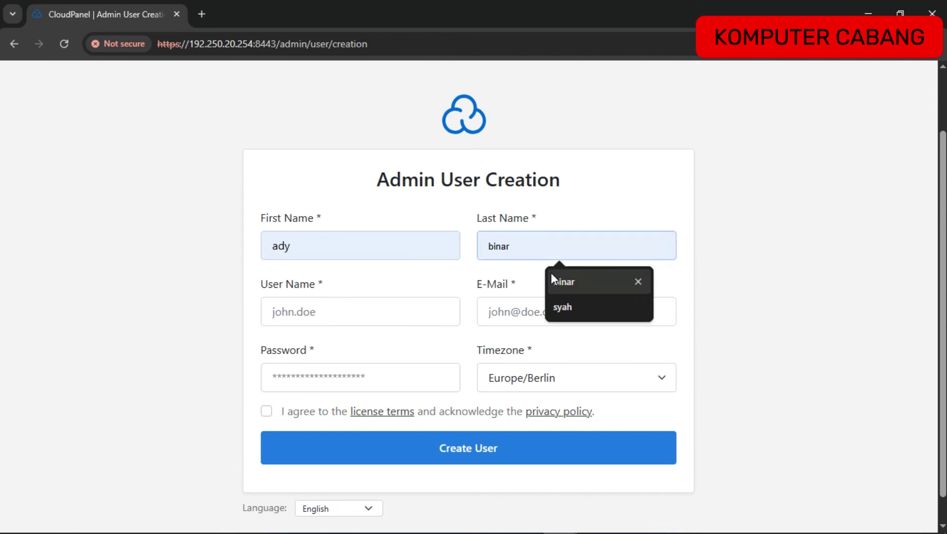
click(562, 278)
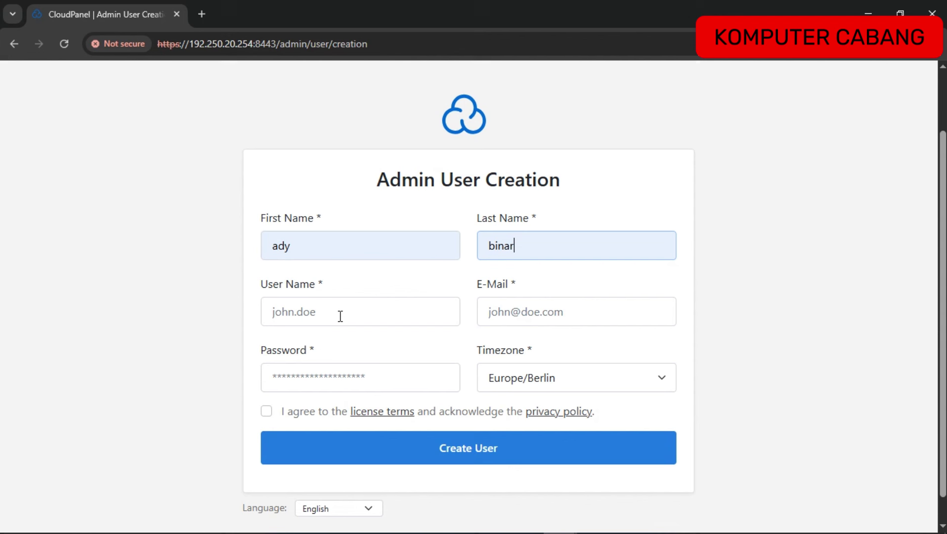
click(287, 322)
text(b)
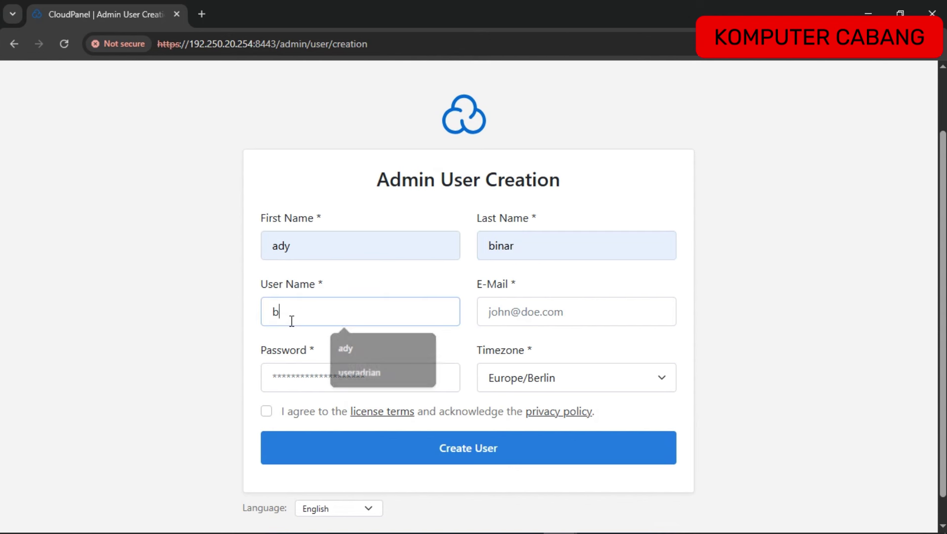
text(inar)
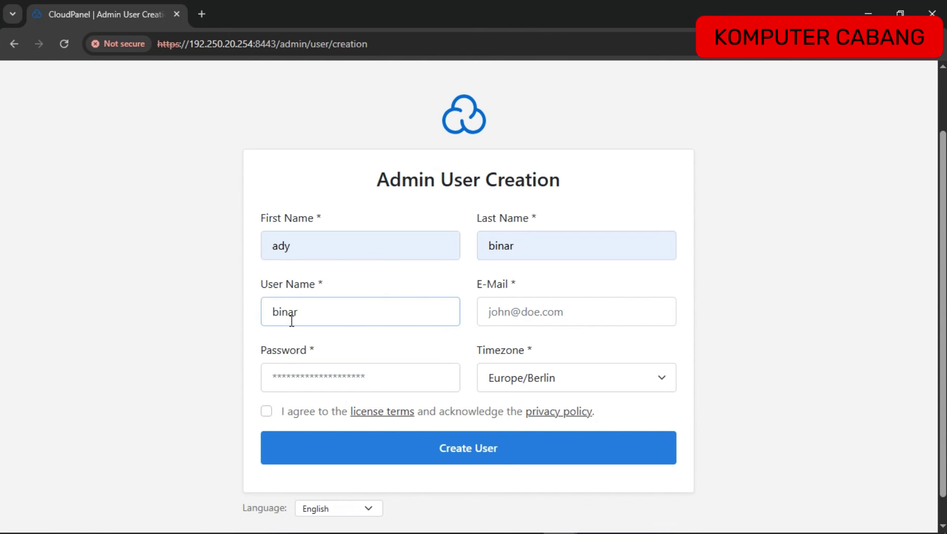
Enter the admin's e-mail and password, and choose the Asia/Jakarta timezone.
click(577, 319)
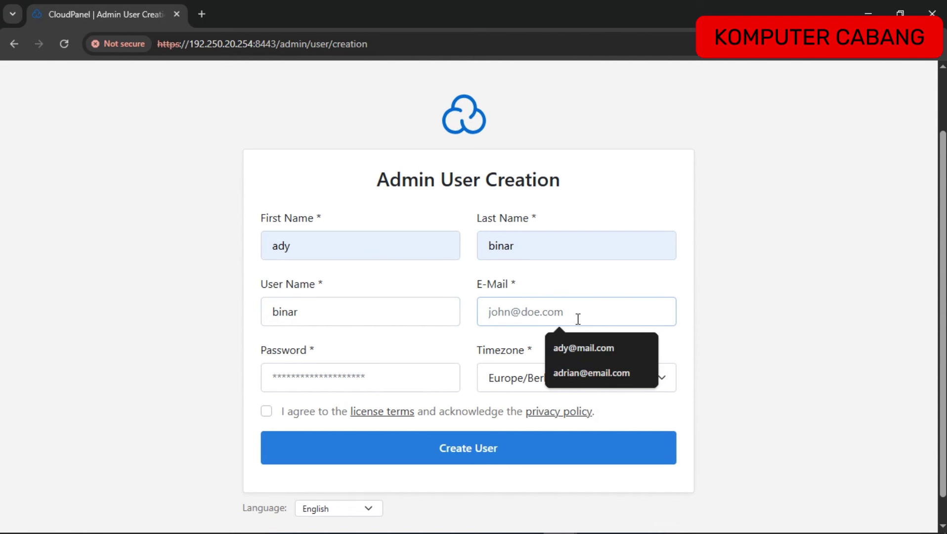
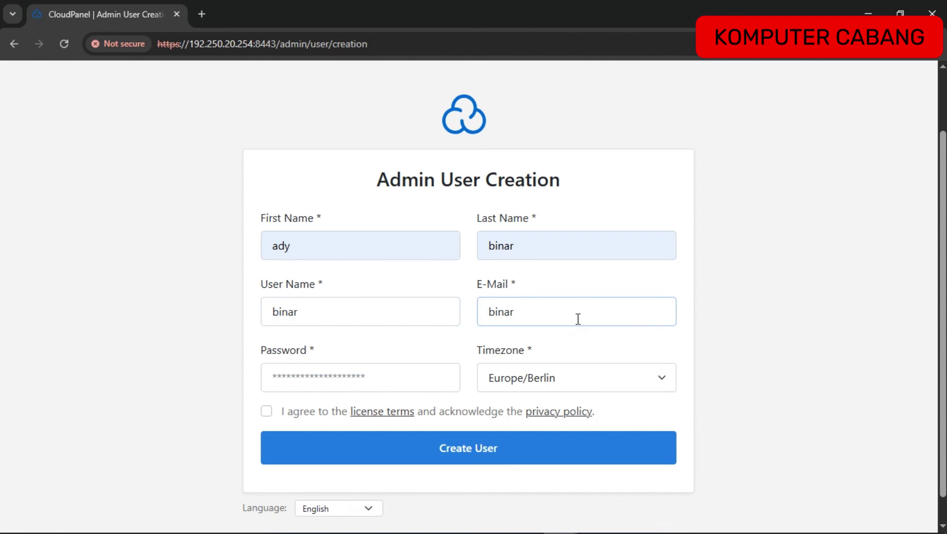
click(301, 374)
text(•••••••)
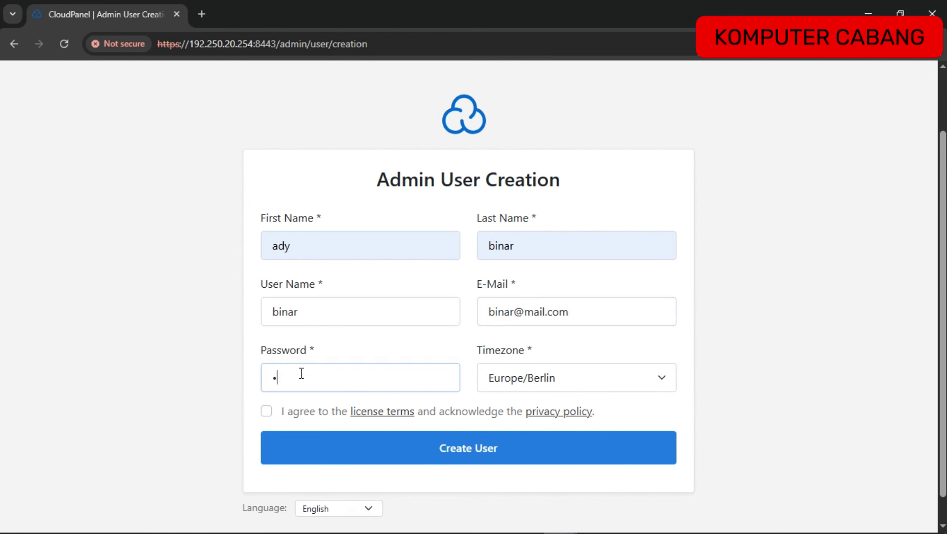
text(•)
click(531, 385)
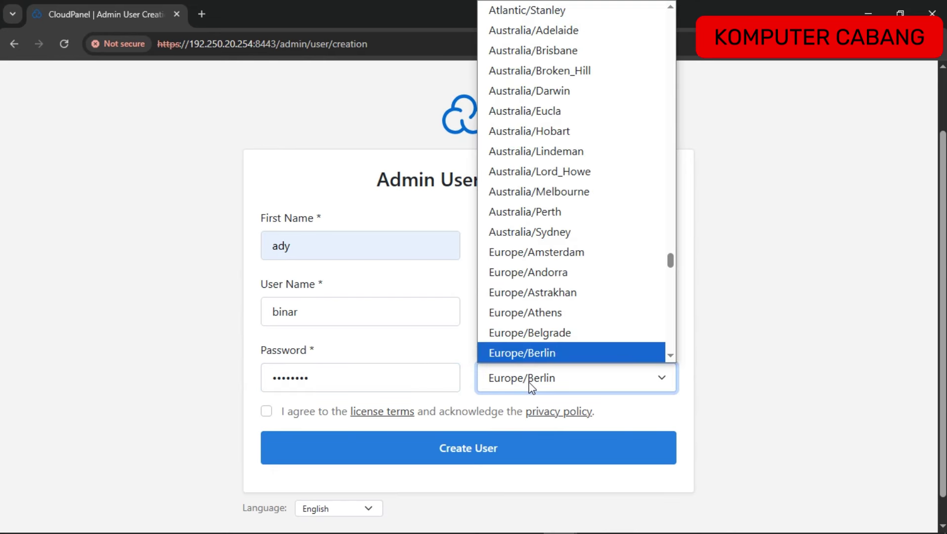
scroll(580, 146, up, 15)
scroll(579, 143, up, 9)
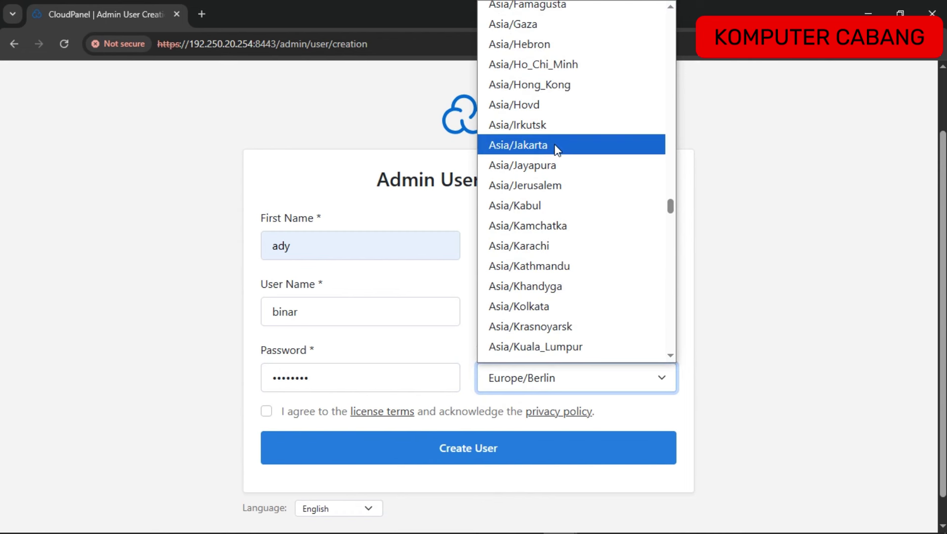
click(556, 146)
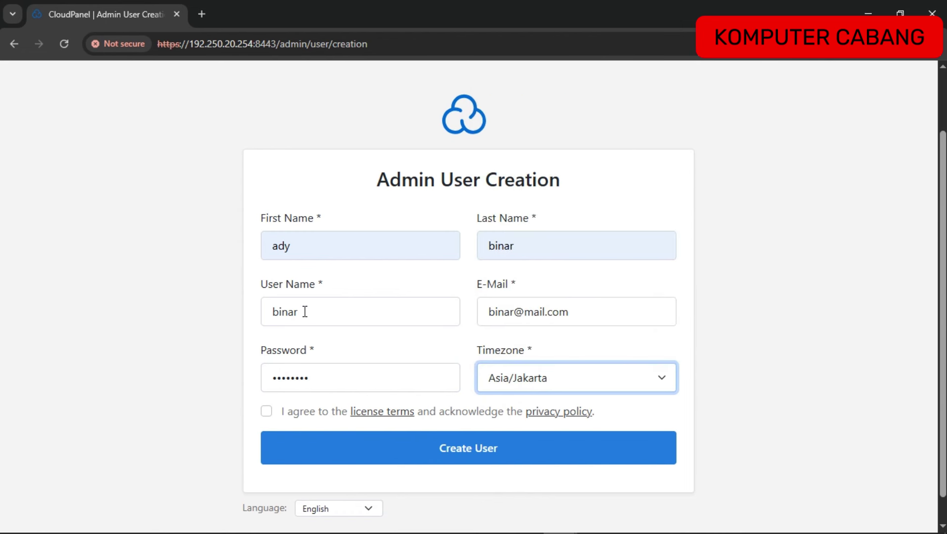
Retype the account password and accept the license terms and privacy policy.
drag(302, 311, 262, 314)
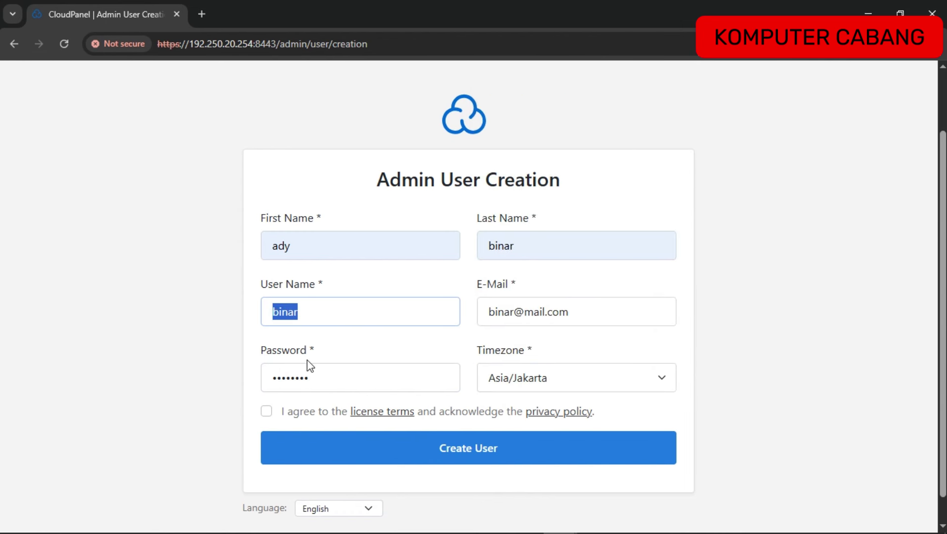
drag(316, 380, 224, 389)
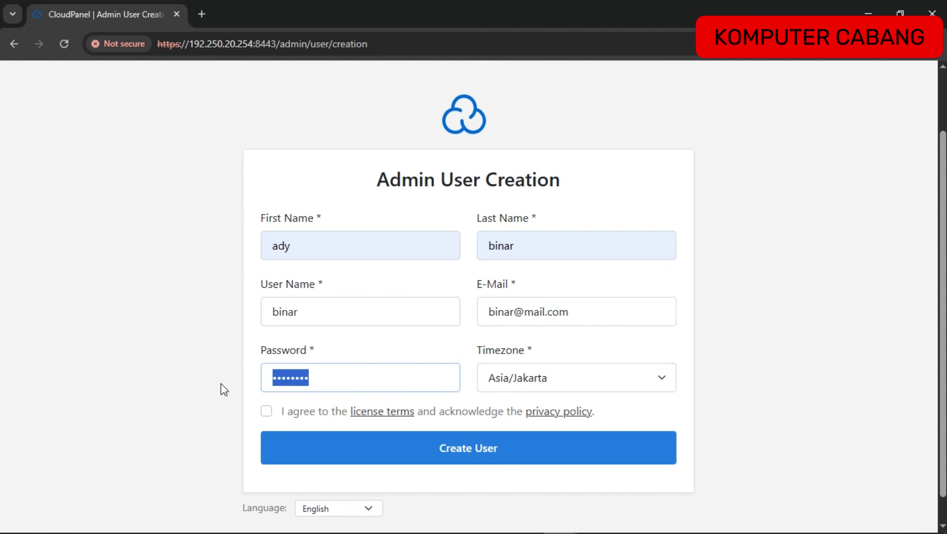
text(******)
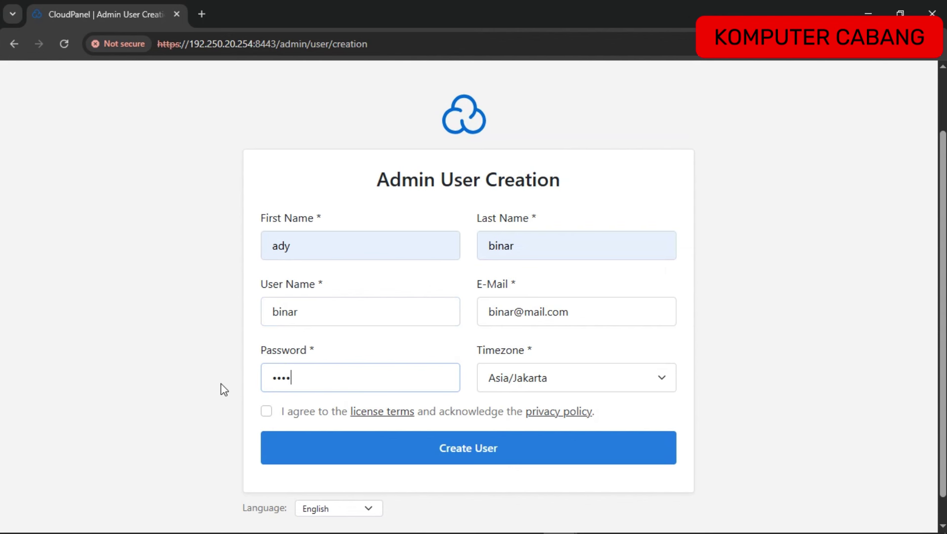
text(**)
click(267, 412)
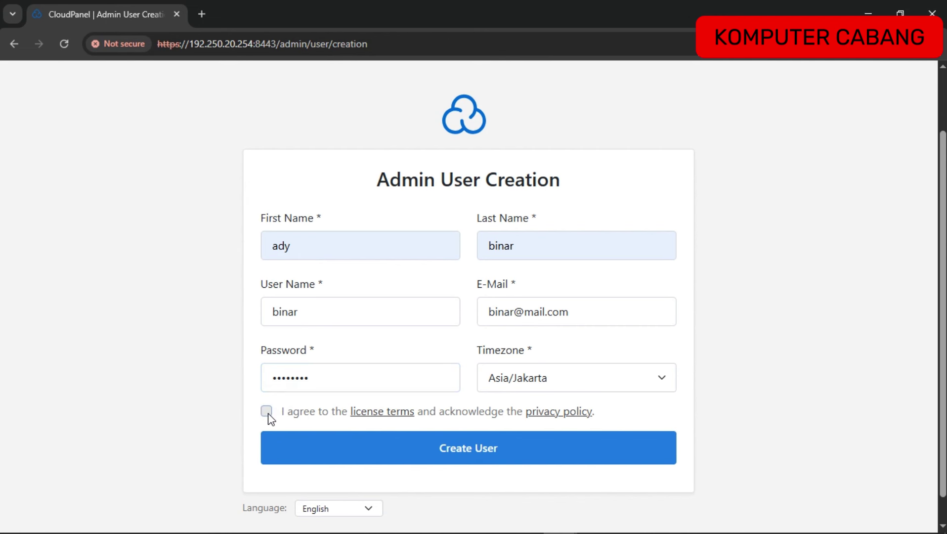
Submit the CloudPanel admin user form and dismiss Chrome's password-breach warning to reach the login page.
click(361, 444)
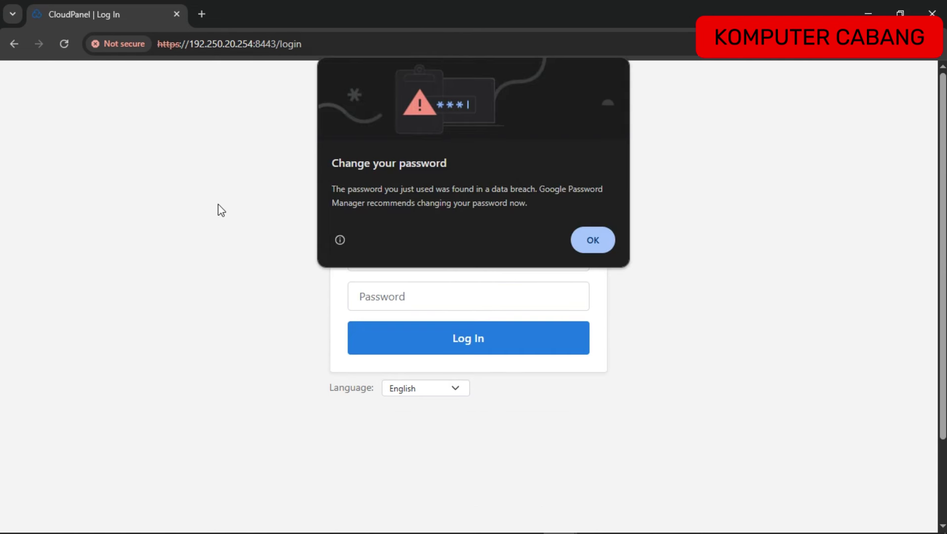
click(592, 240)
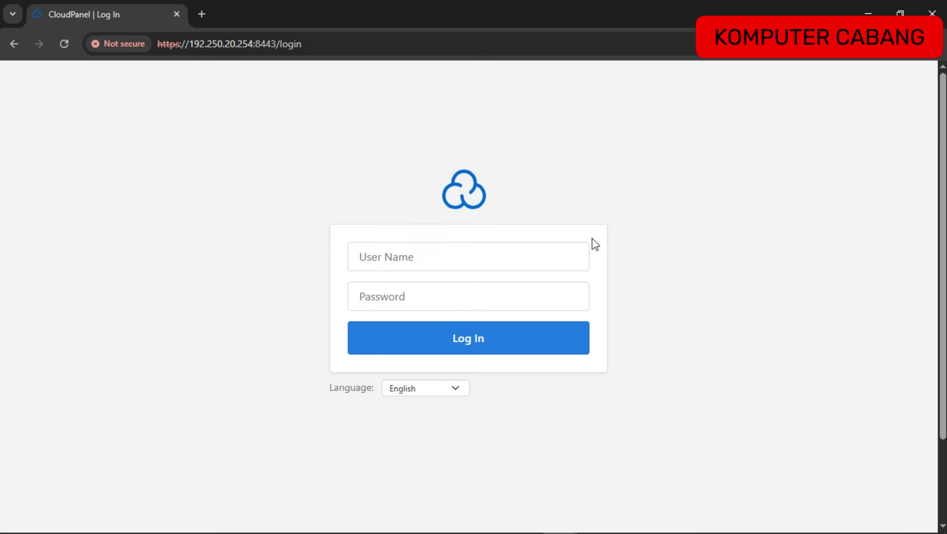
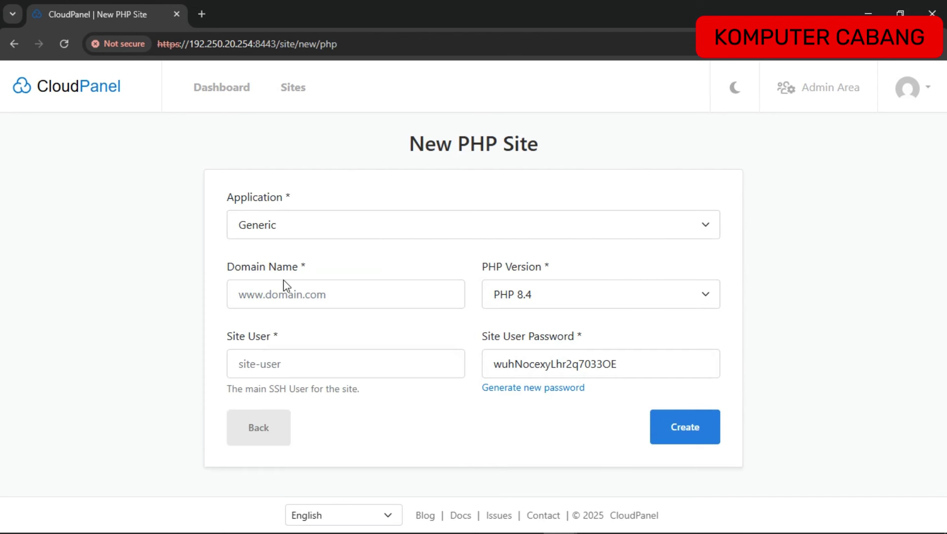
Create the PHP site with domain kasir.local and site user kasir.
click(310, 297)
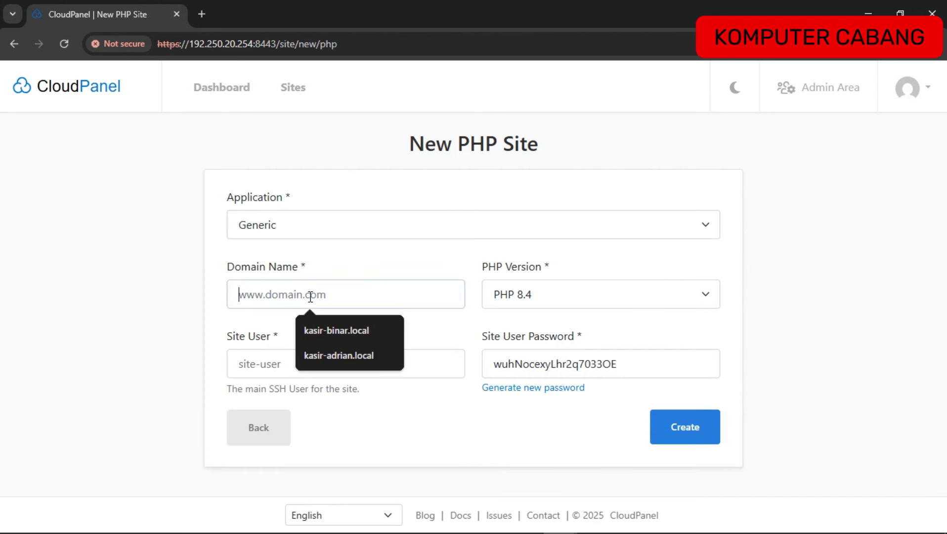
click(155, 290)
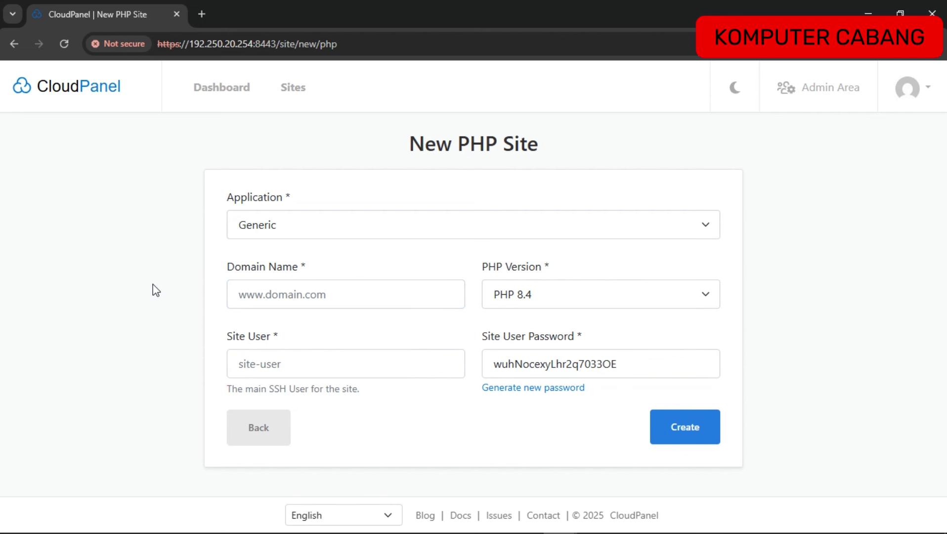
click(269, 294)
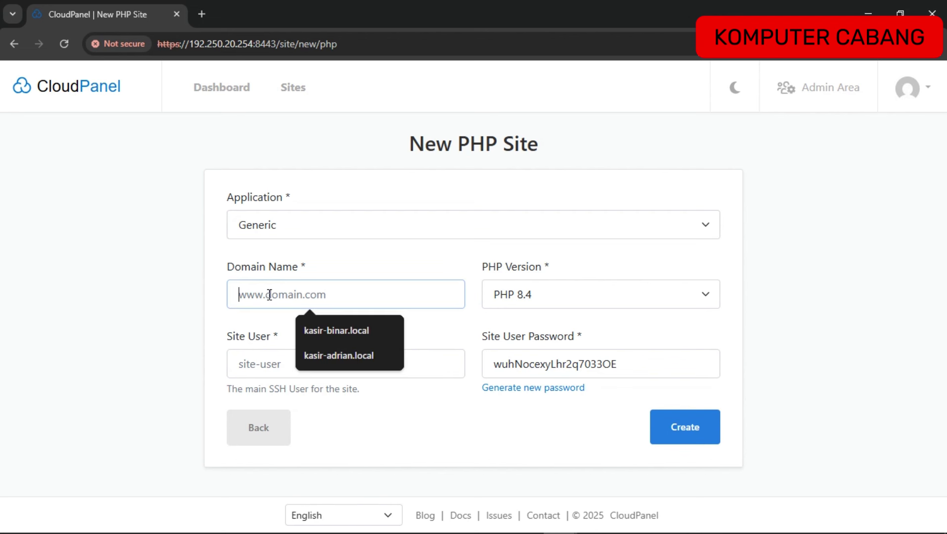
text(kasir.local)
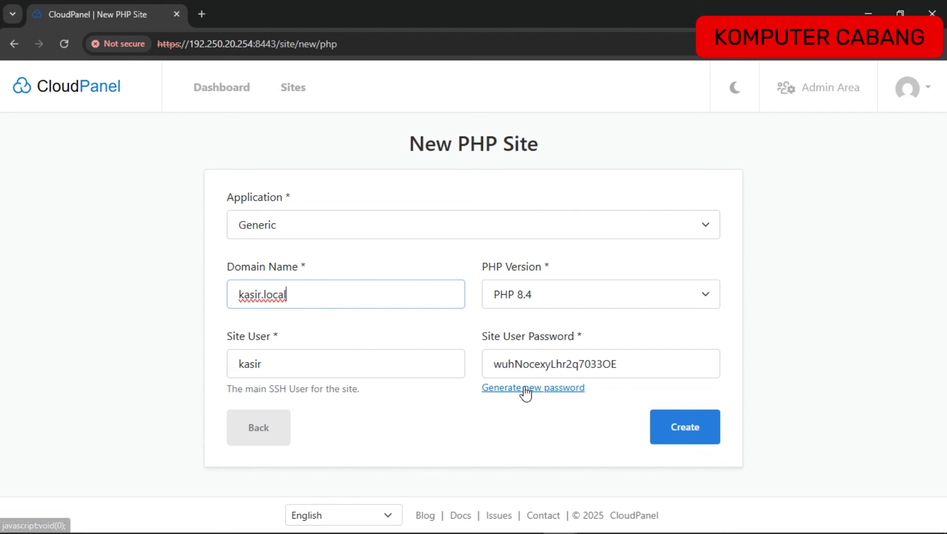
click(684, 428)
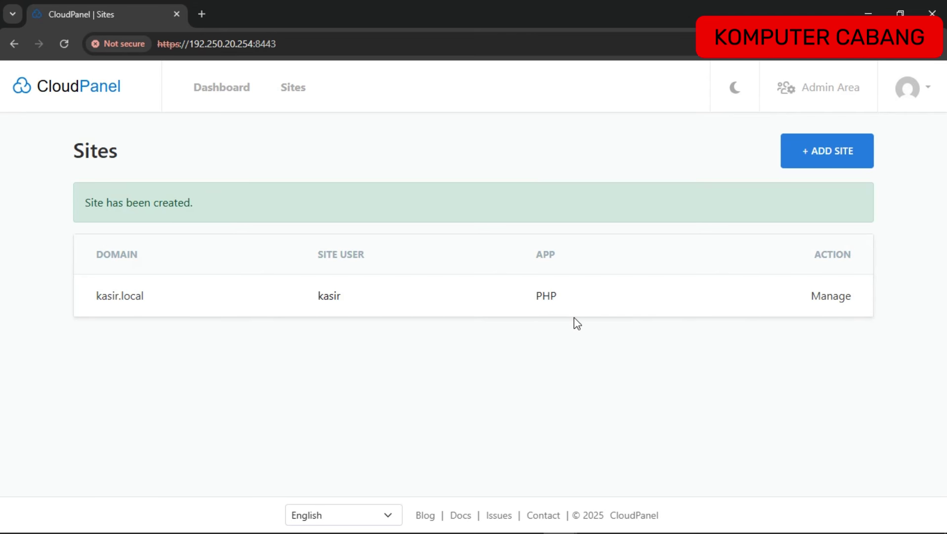
Open the kasir.local site's Databases tab and start adding a new database.
click(828, 298)
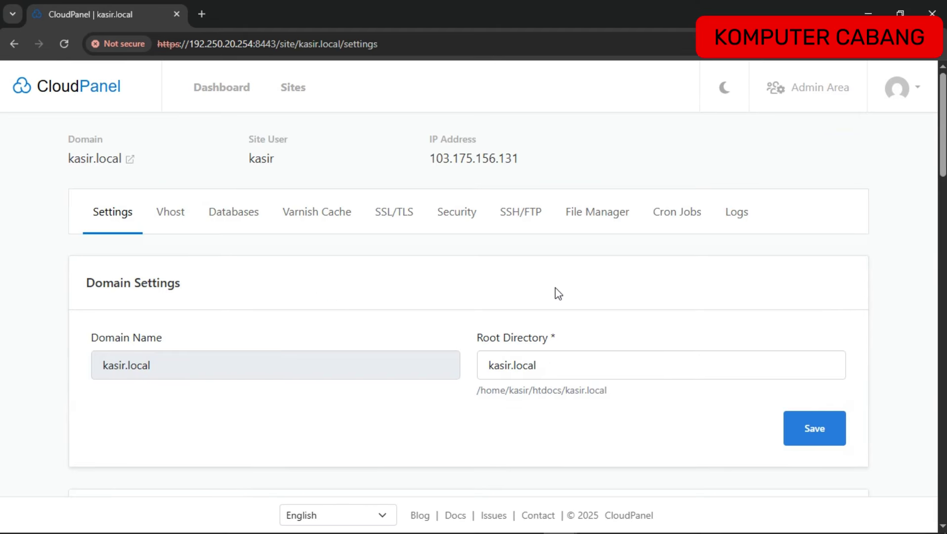
scroll(423, 296, down, 1)
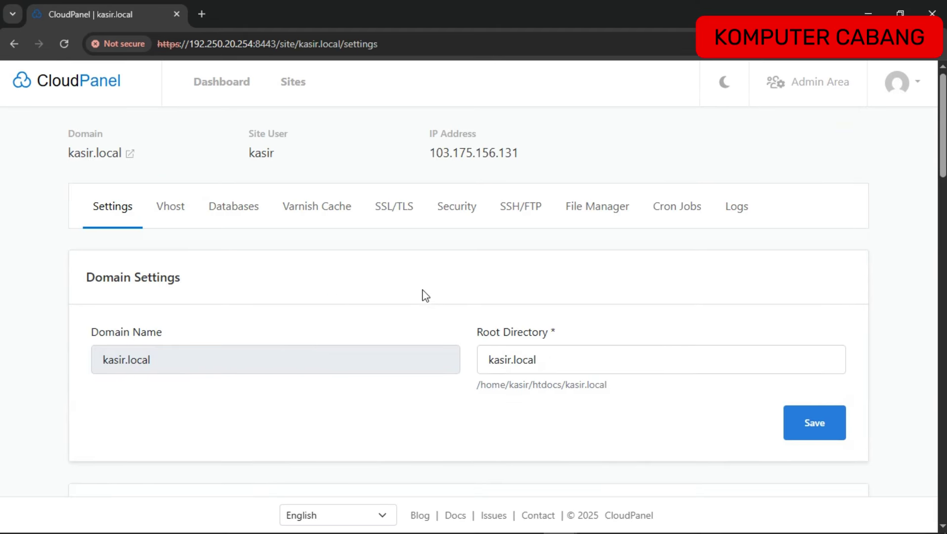
scroll(424, 296, up, 1)
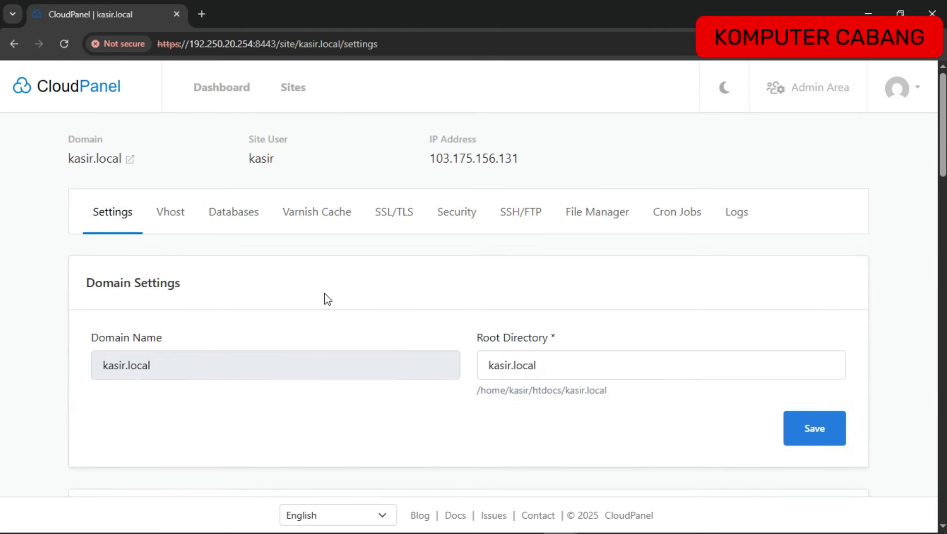
click(238, 216)
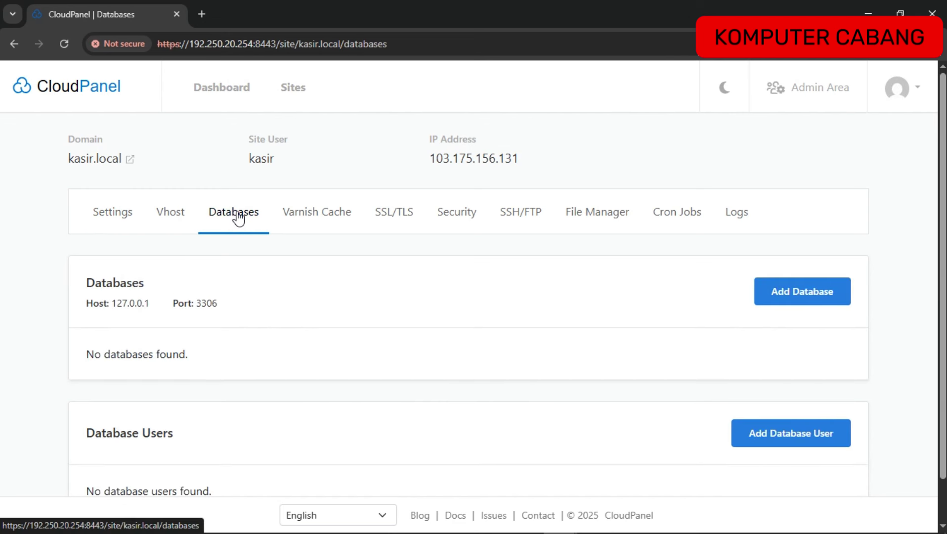
scroll(401, 321, down, 1)
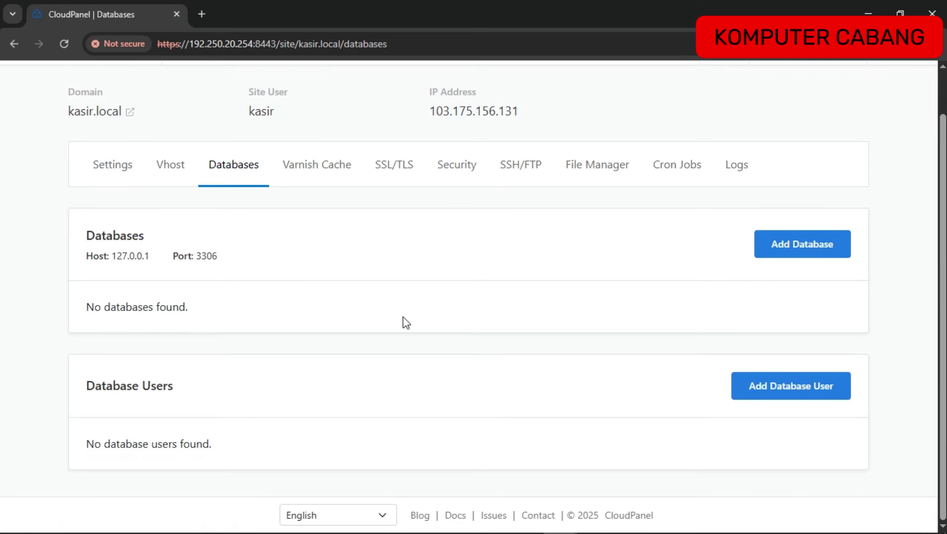
click(800, 245)
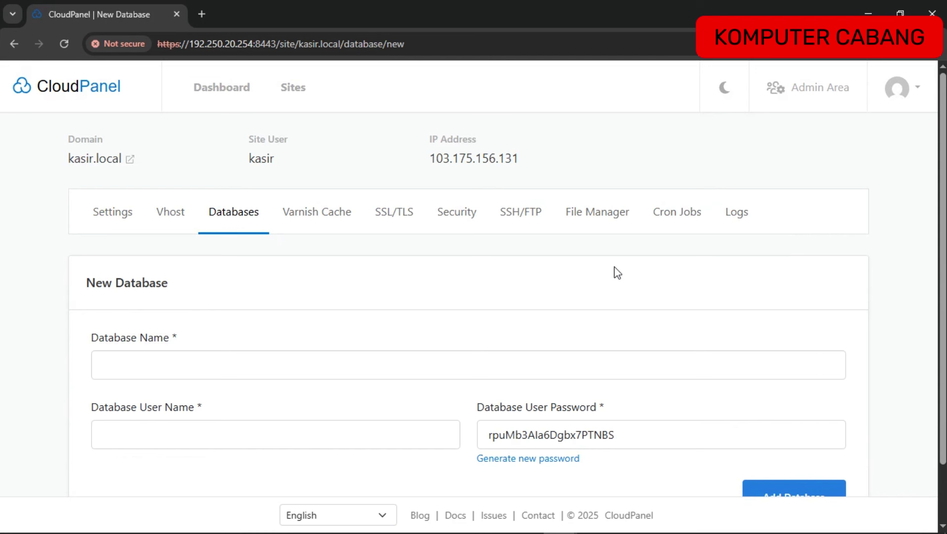
Name the database dbkasir, accept the suggested user binar, set a custom password, and add it.
scroll(615, 273, down, 1)
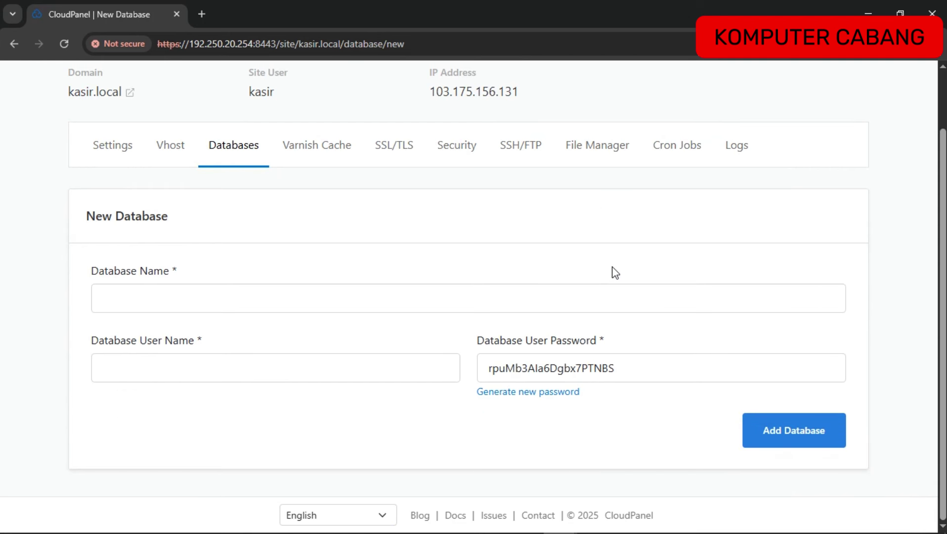
click(164, 299)
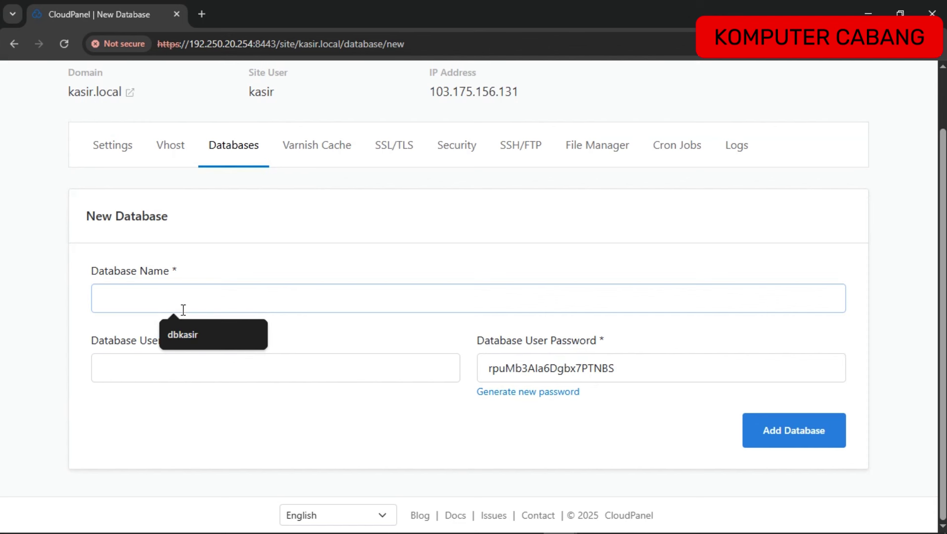
click(181, 337)
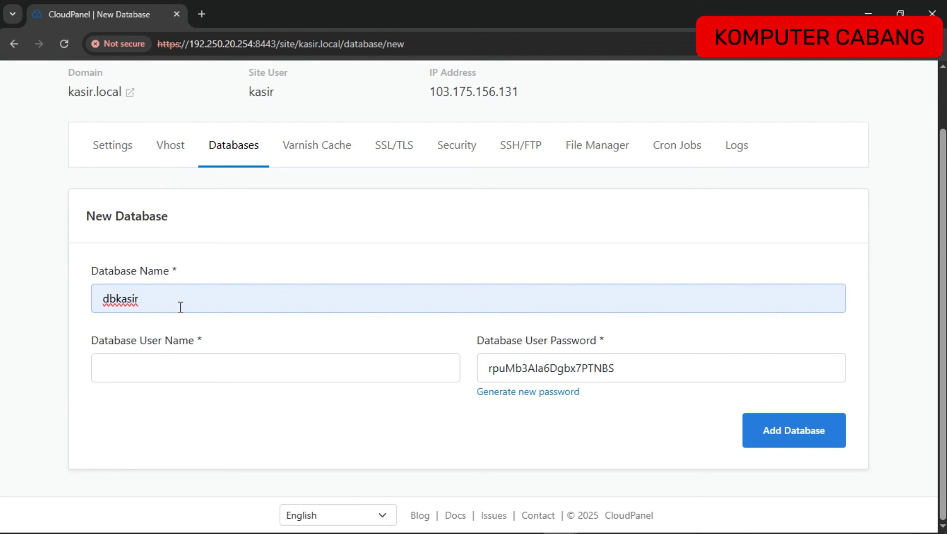
click(155, 370)
click(182, 402)
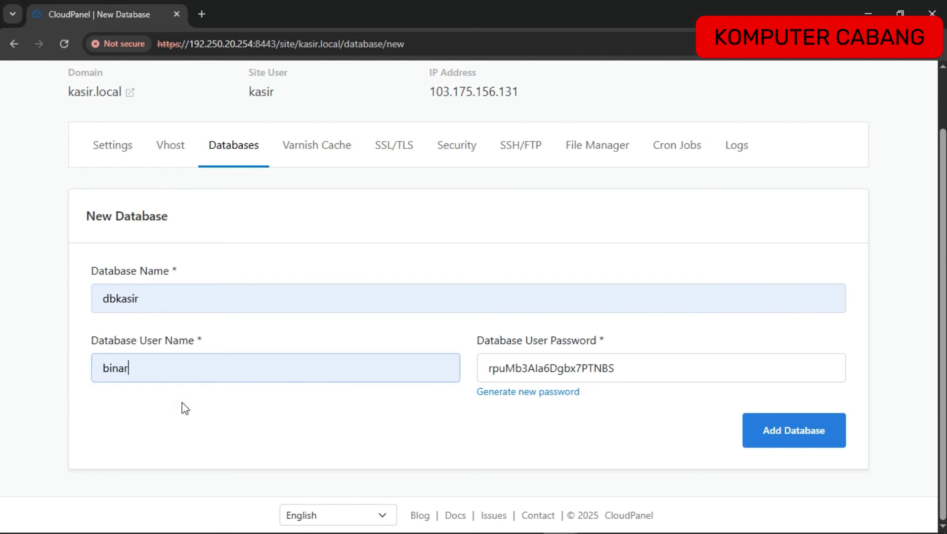
double_click(631, 364)
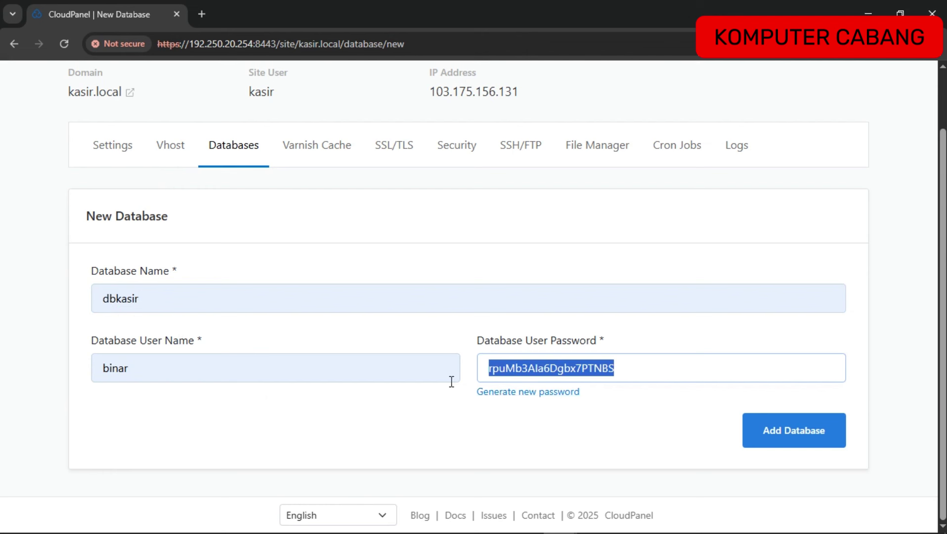
text(1q2w)
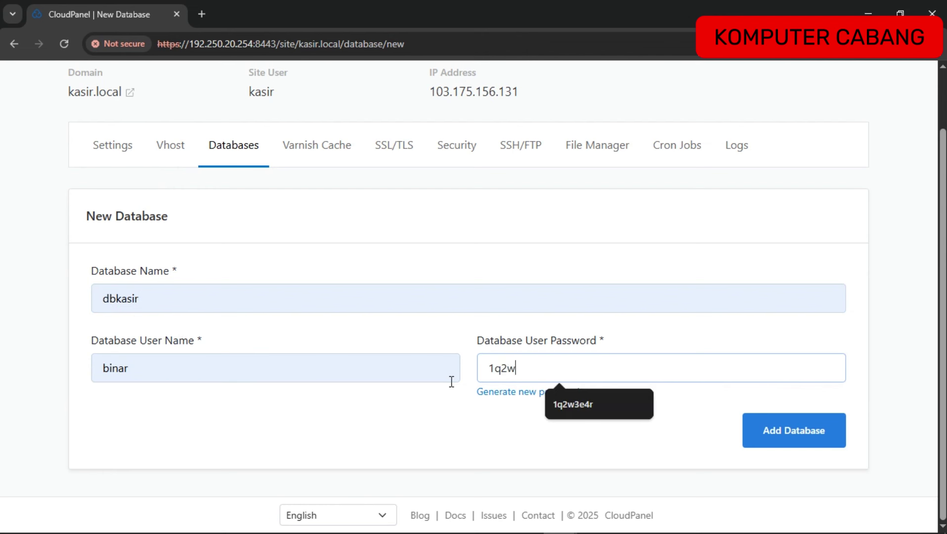
text(3e4r)
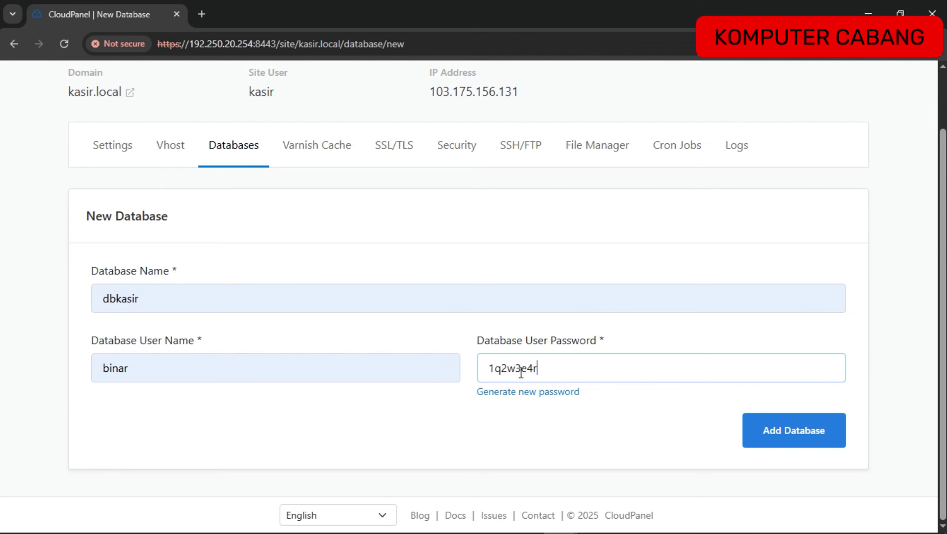
click(797, 440)
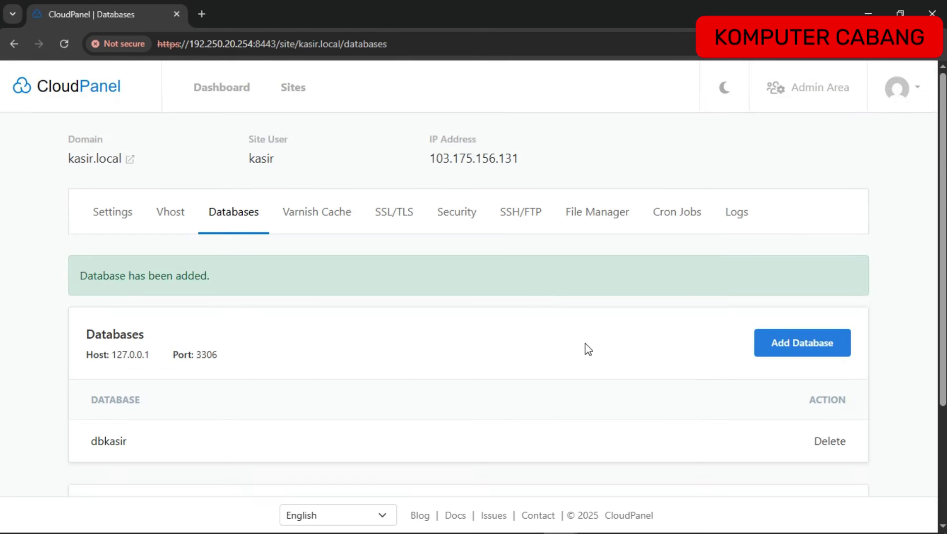
Launch phpMyAdmin for the dbkasir database user from the Database Users list.
scroll(588, 349, down, 3)
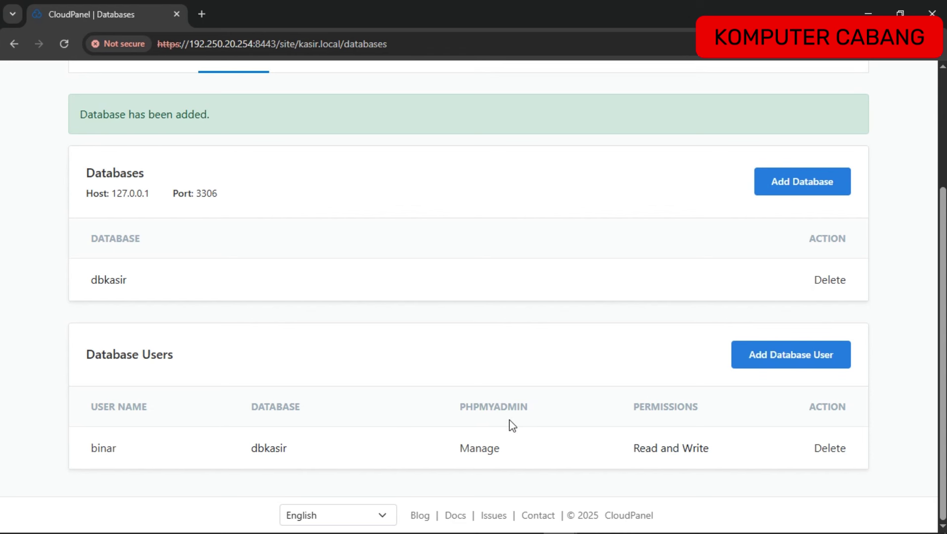
click(479, 449)
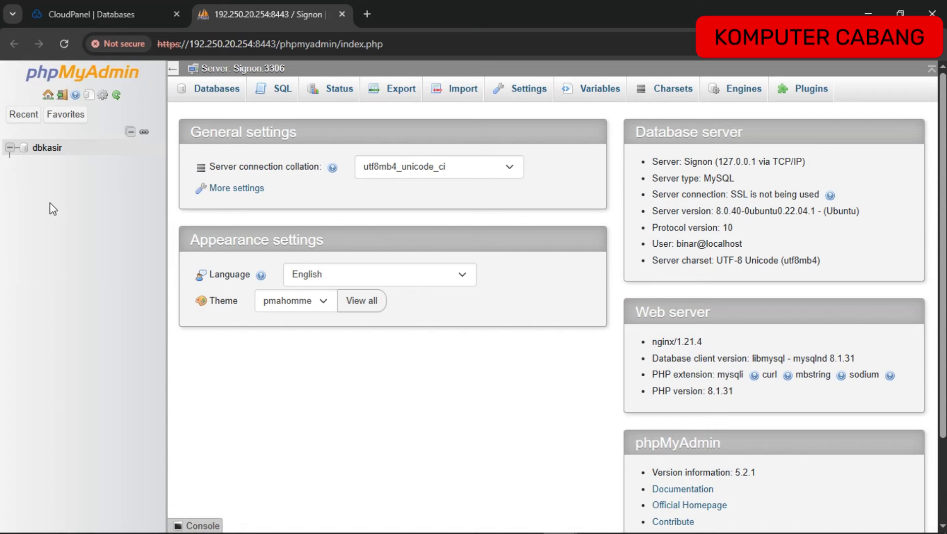
Select dbkasir in phpMyAdmin's tree and go to its Import page.
click(46, 148)
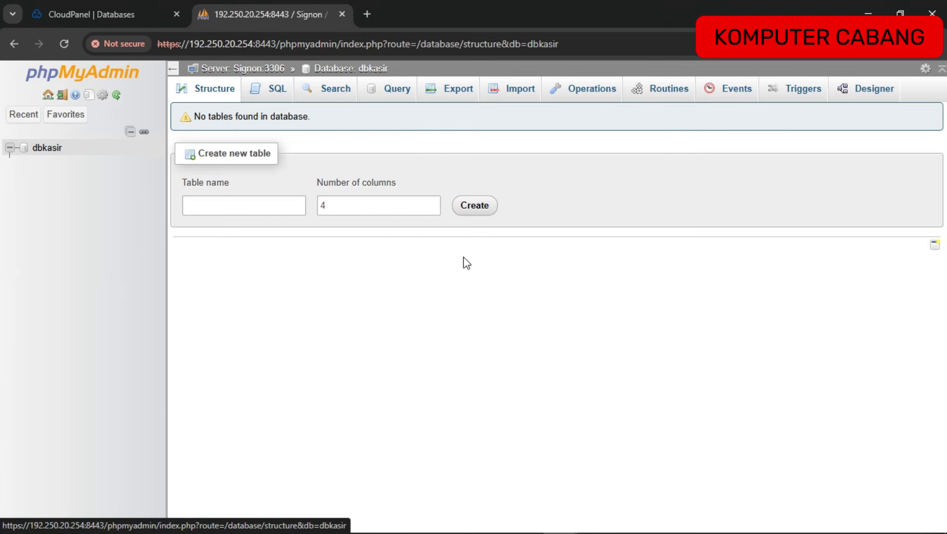
click(518, 97)
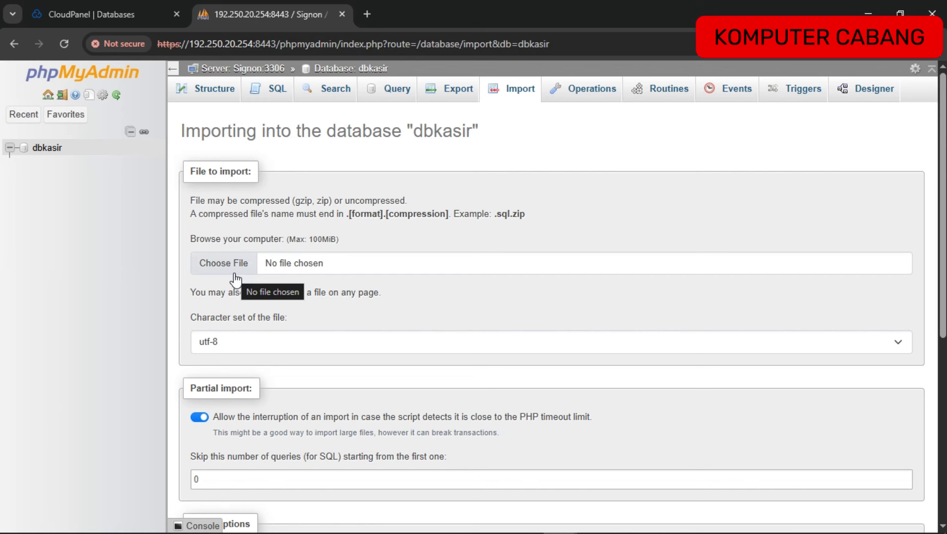
key(alt+Tab)
Open Aplikasi-Kasir-Berbasis-Web-main twice, then kasir, to find db_toko.sql, and return to the browser.
key(alt+Tab)
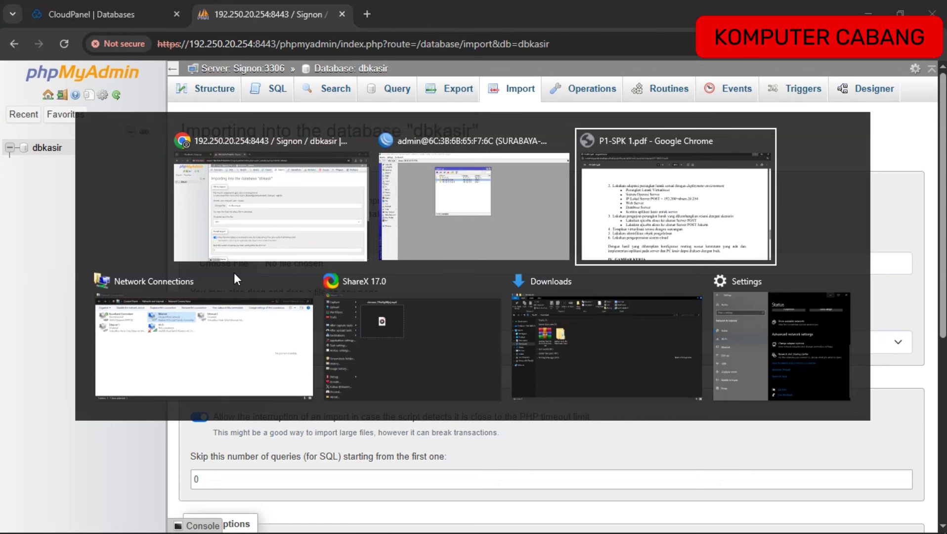
key(alt+Tab)
key(alt+Tab)
key(alt+Tab)
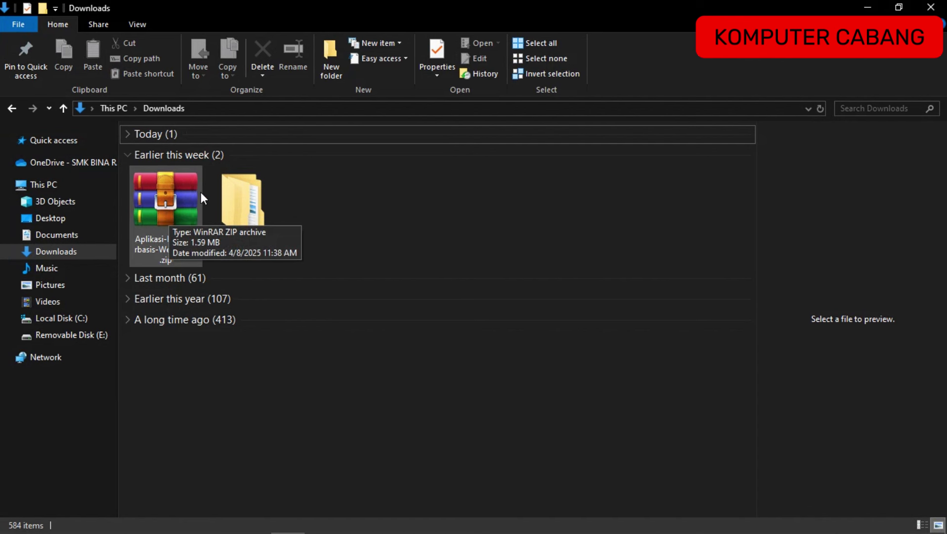
click(244, 214)
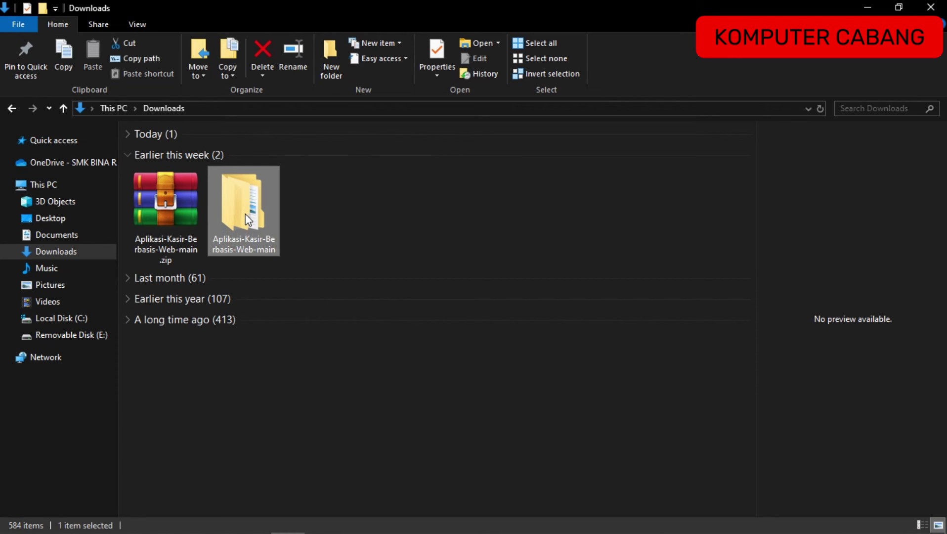
double_click(245, 214)
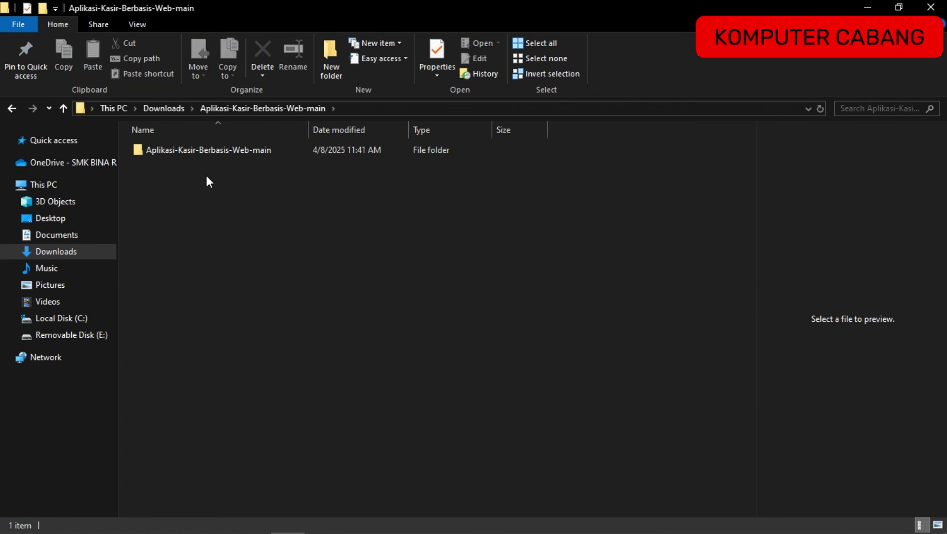
double_click(188, 152)
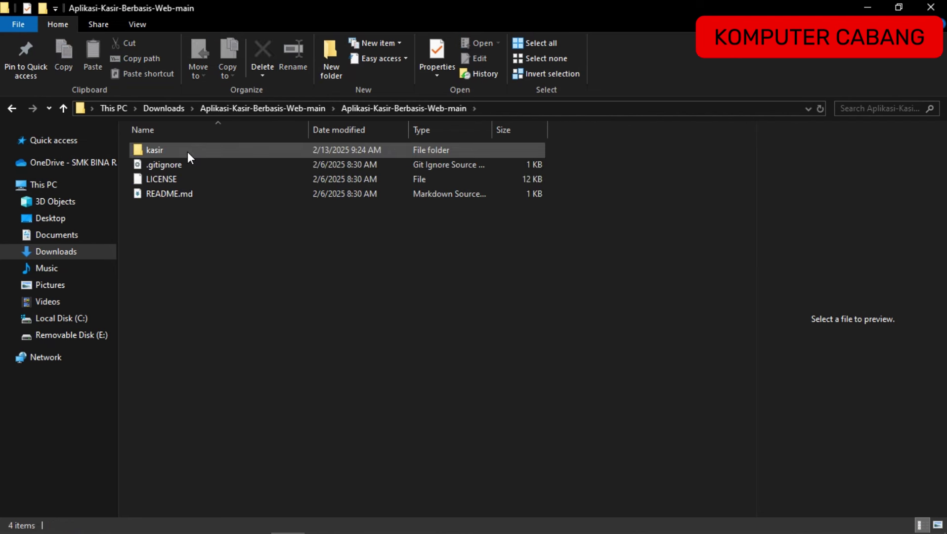
double_click(187, 152)
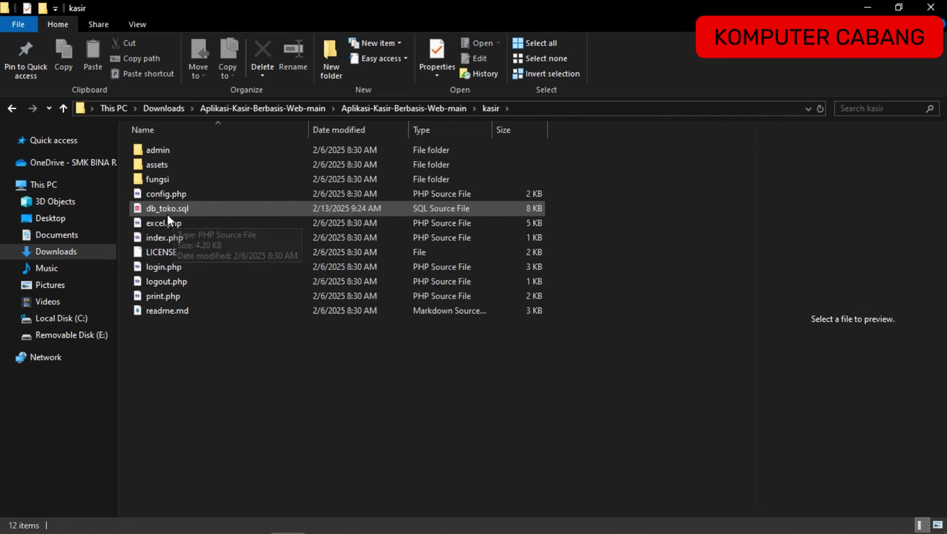
key(alt+Tab)
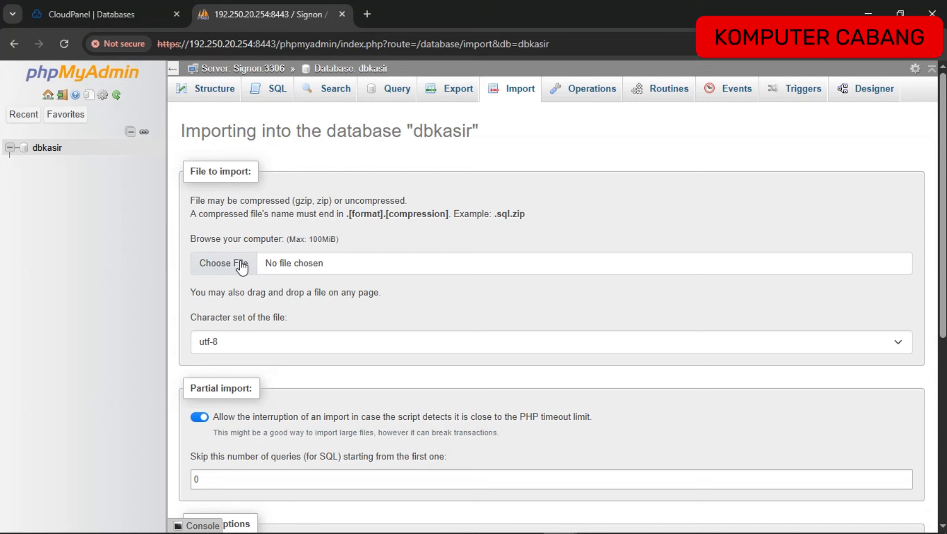
Import db_toko.sql into dbkasir, creating barang, kategori, login, member, nota, penjualan and toko tables.
click(240, 264)
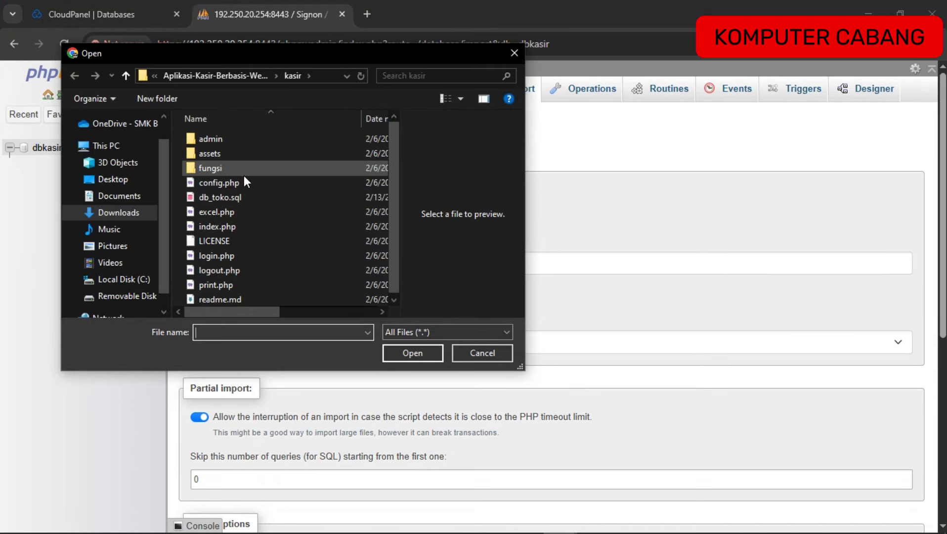
click(210, 197)
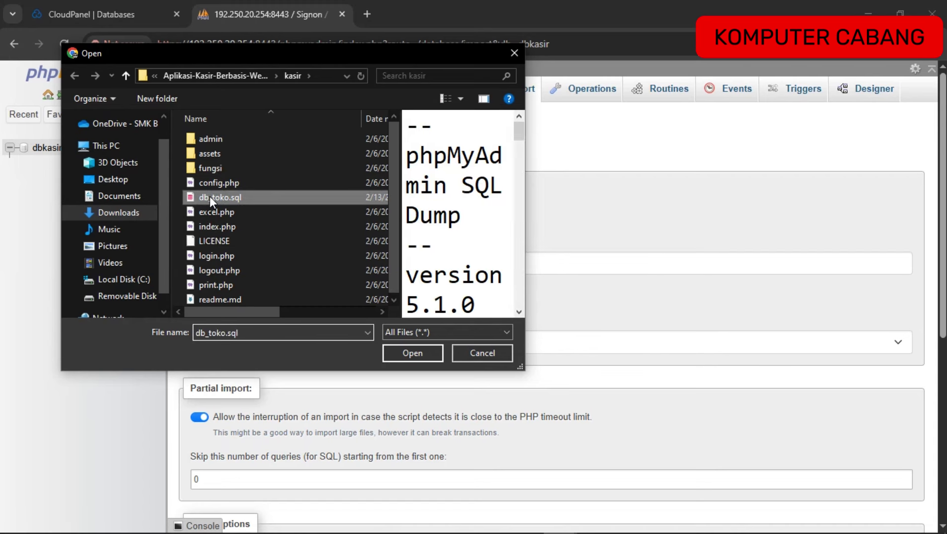
click(413, 352)
scroll(420, 352, down, 6)
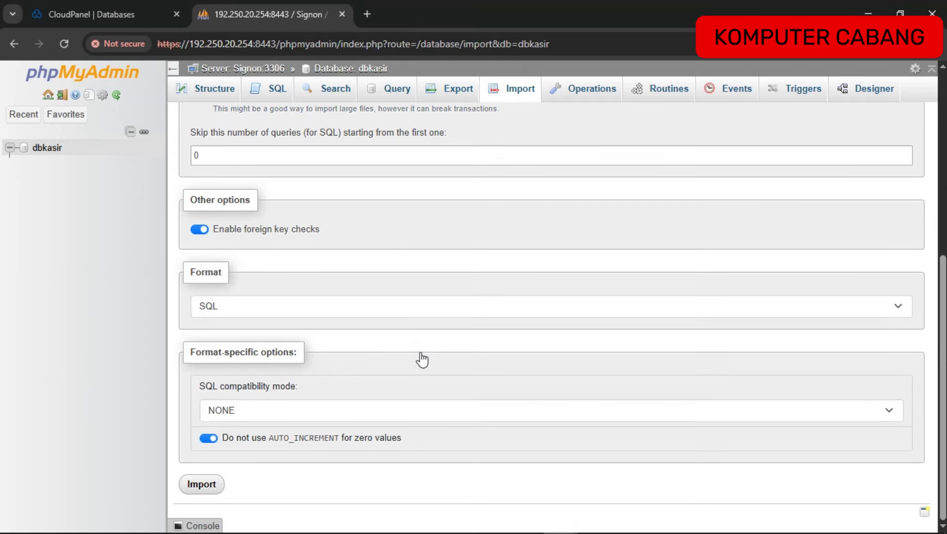
click(206, 489)
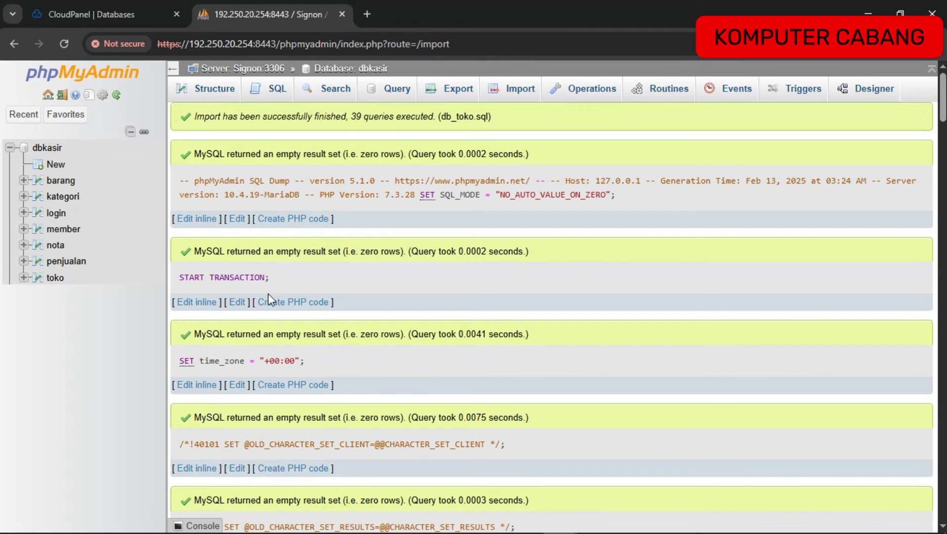
scroll(255, 339, down, 5)
scroll(255, 339, up, 5)
Back in CloudPanel, open kasir.local's File Manager and enter the htdocs folder.
click(121, 7)
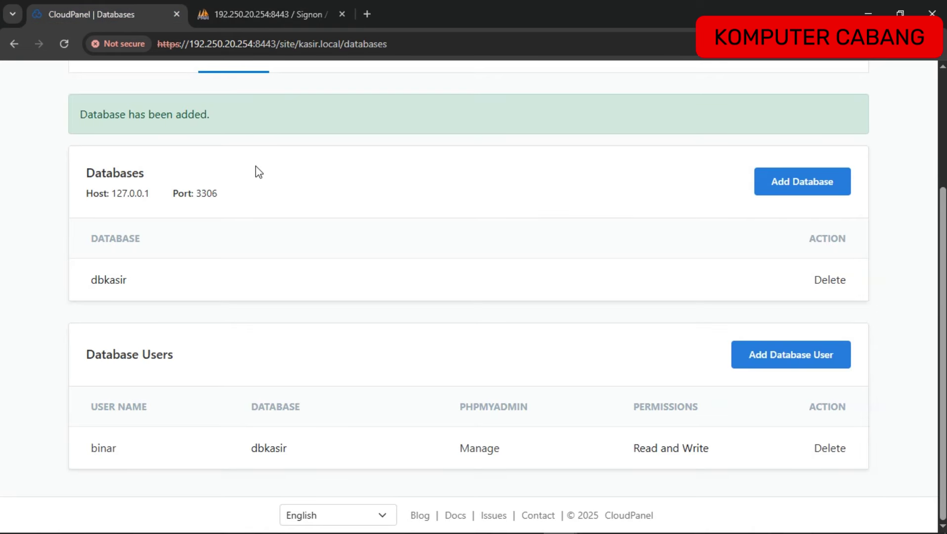
scroll(259, 171, up, 3)
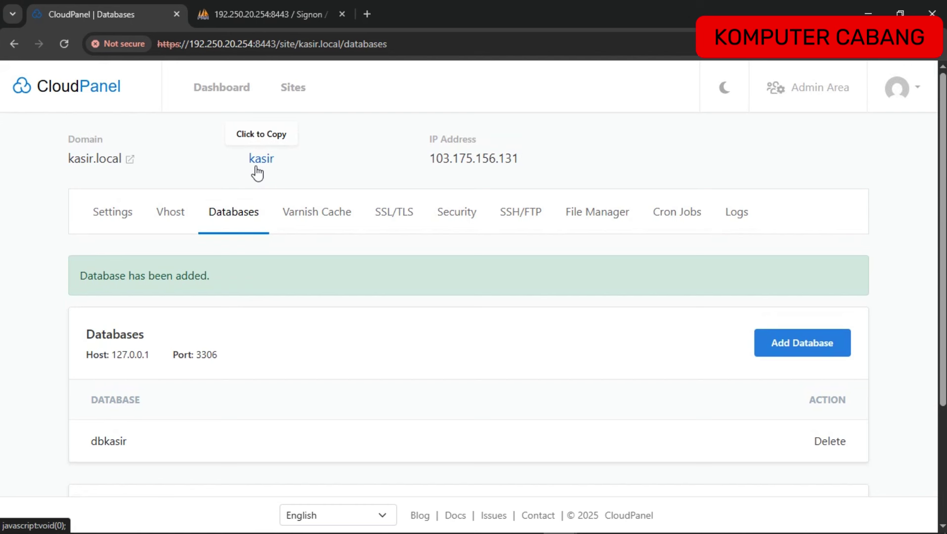
click(586, 221)
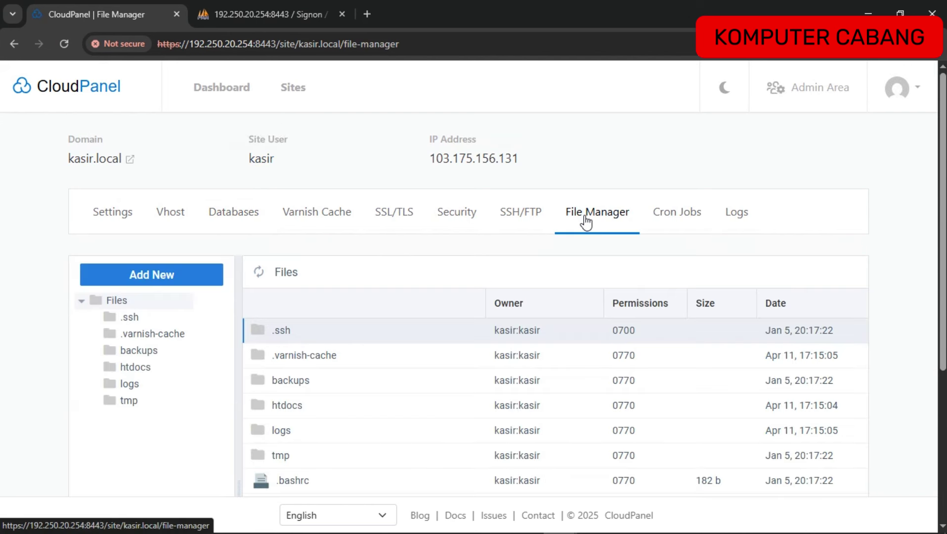
scroll(471, 249, down, 4)
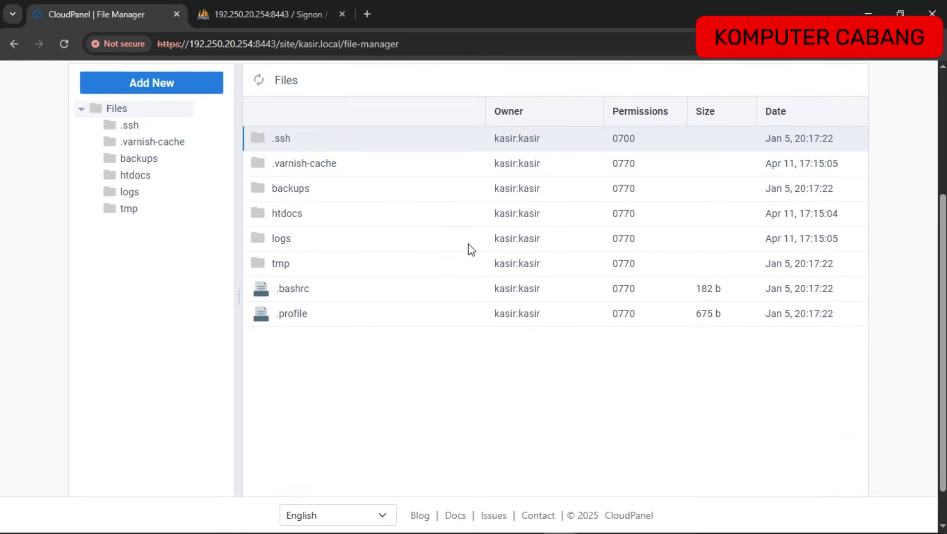
scroll(471, 248, up, 1)
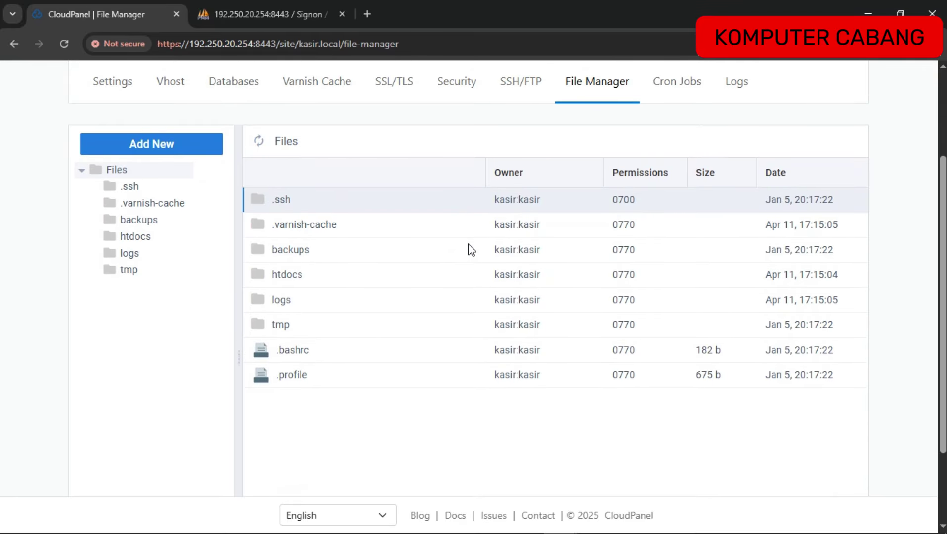
double_click(289, 277)
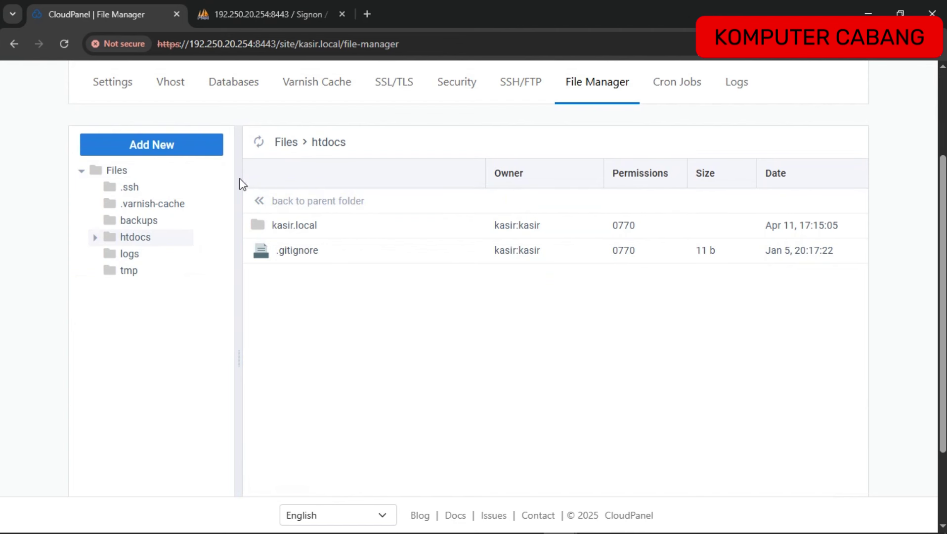
Locate Aplikasi-Kasir-Berbasis-Web-main.zip in File Explorer's Downloads folder.
key(alt+Tab)
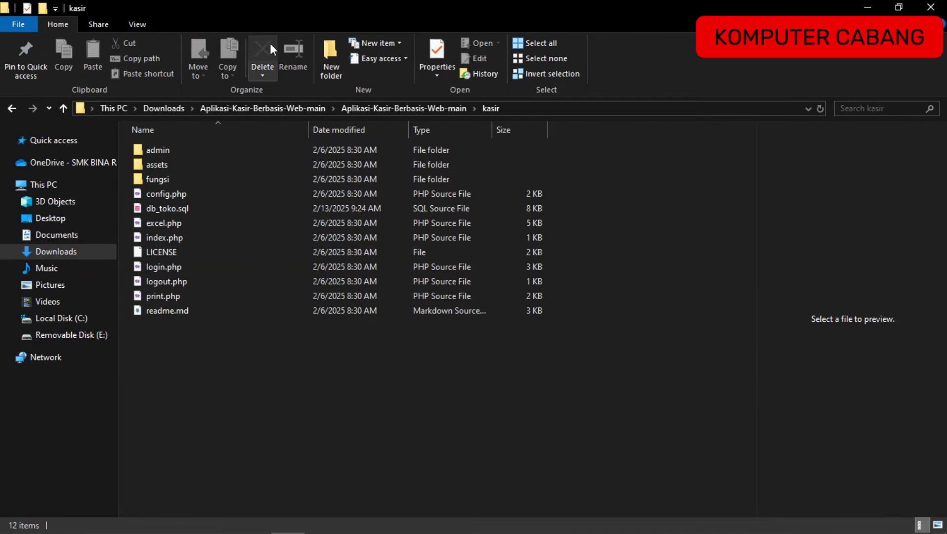
click(215, 105)
click(175, 109)
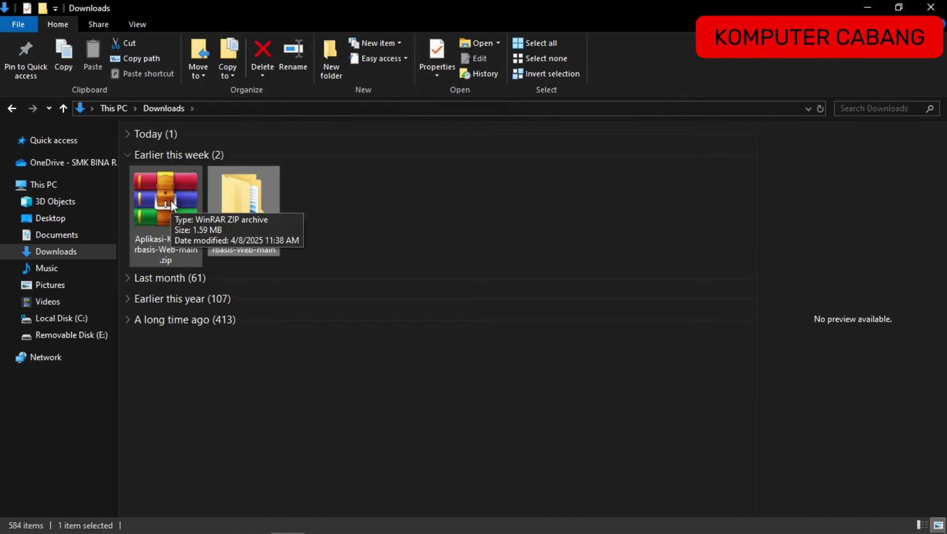
key(alt+Tab)
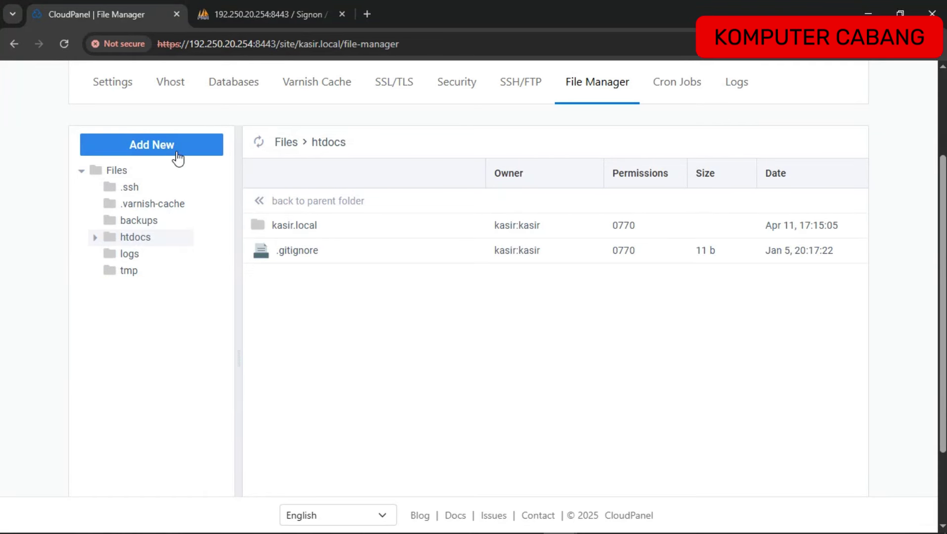
Upload Aplikasi-Kasir-Berbasis-Web-main.zip from Downloads into htdocs and select it.
click(173, 145)
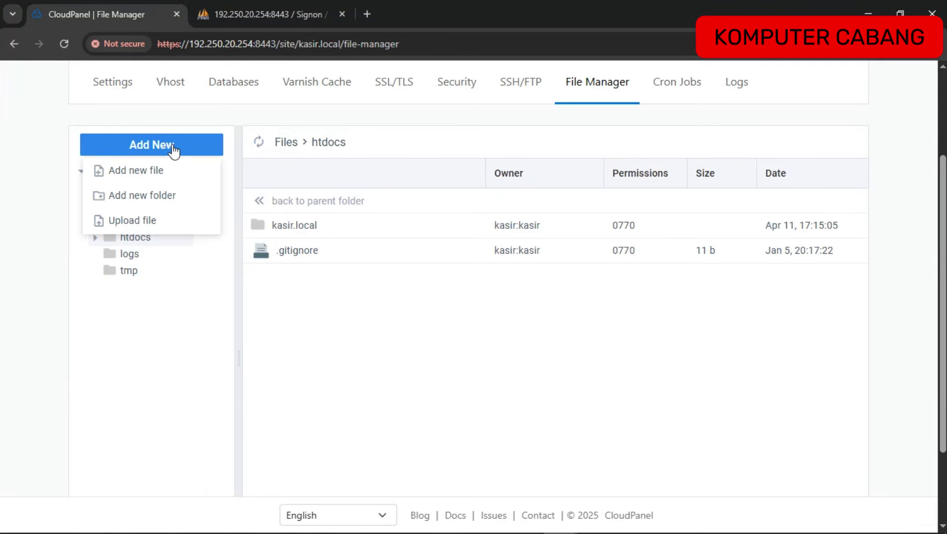
click(144, 223)
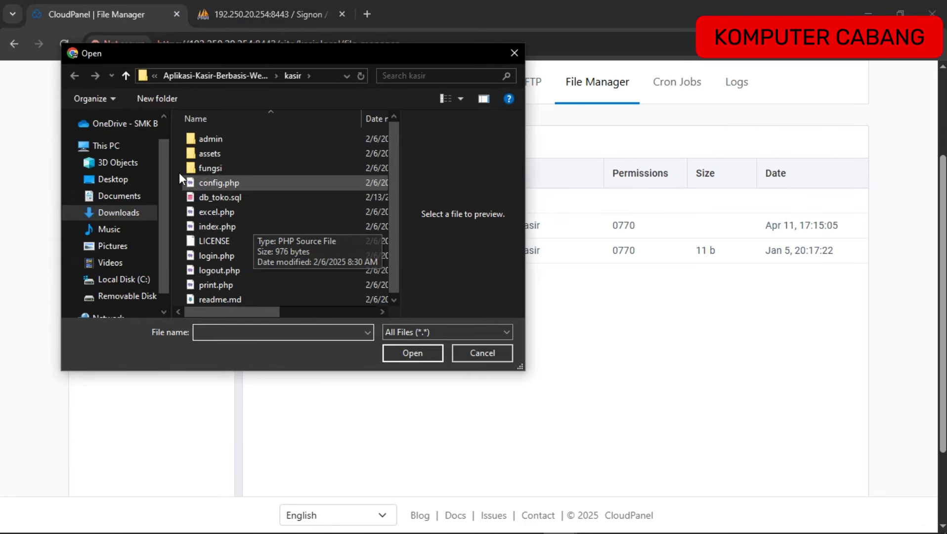
click(117, 218)
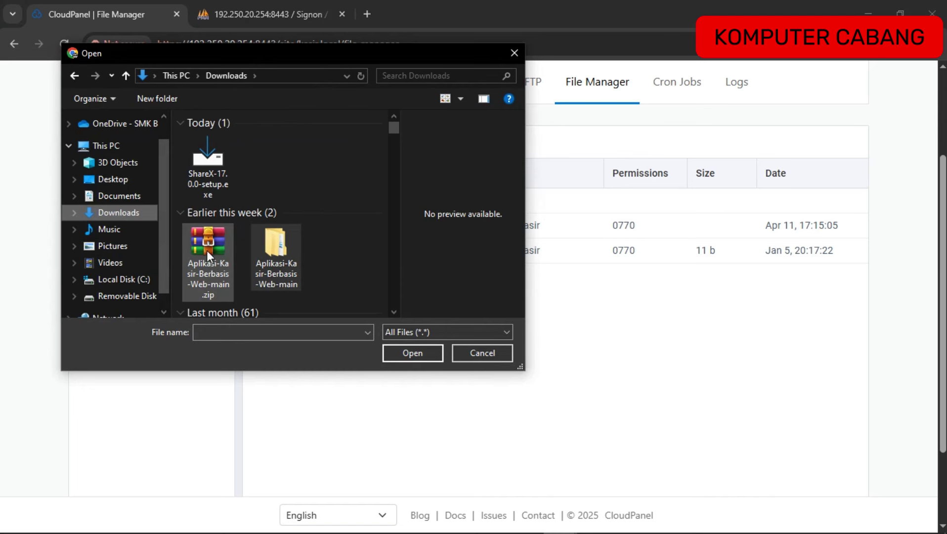
click(206, 251)
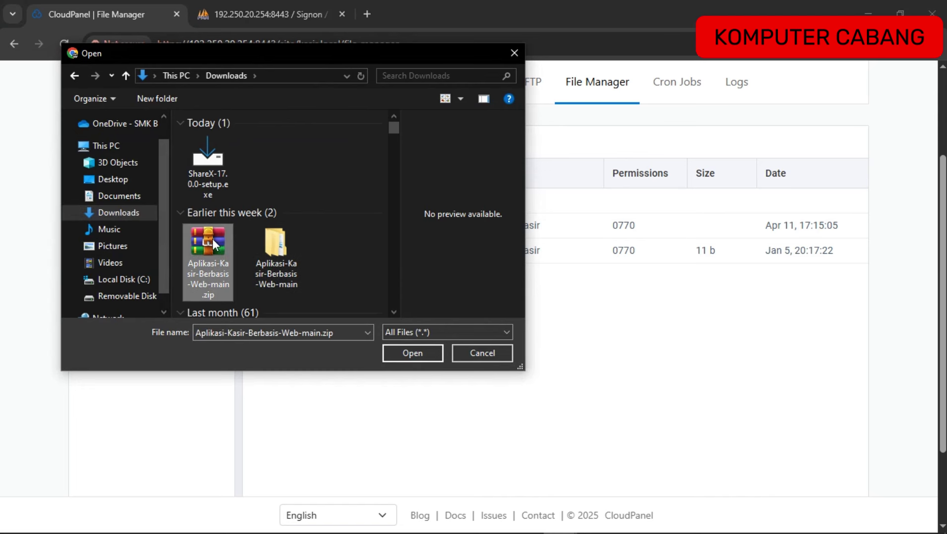
click(422, 356)
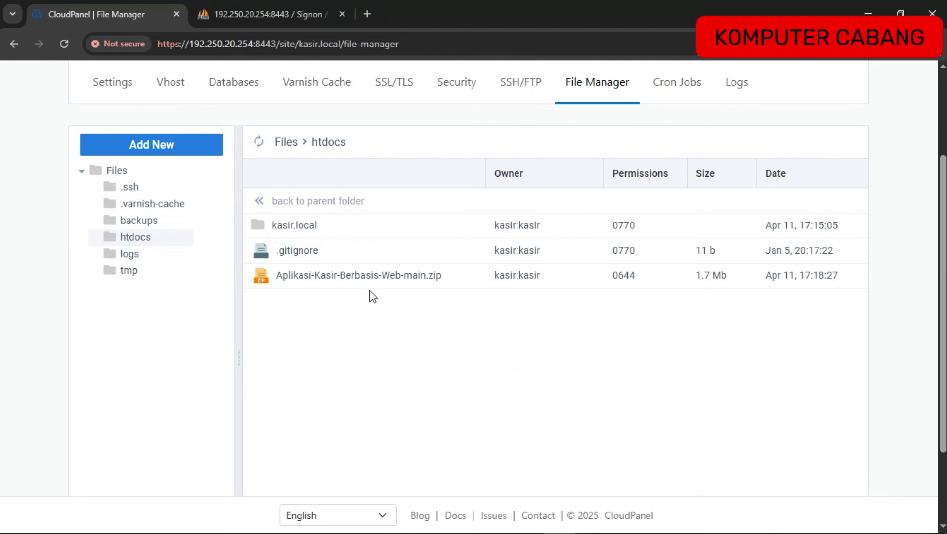
click(335, 275)
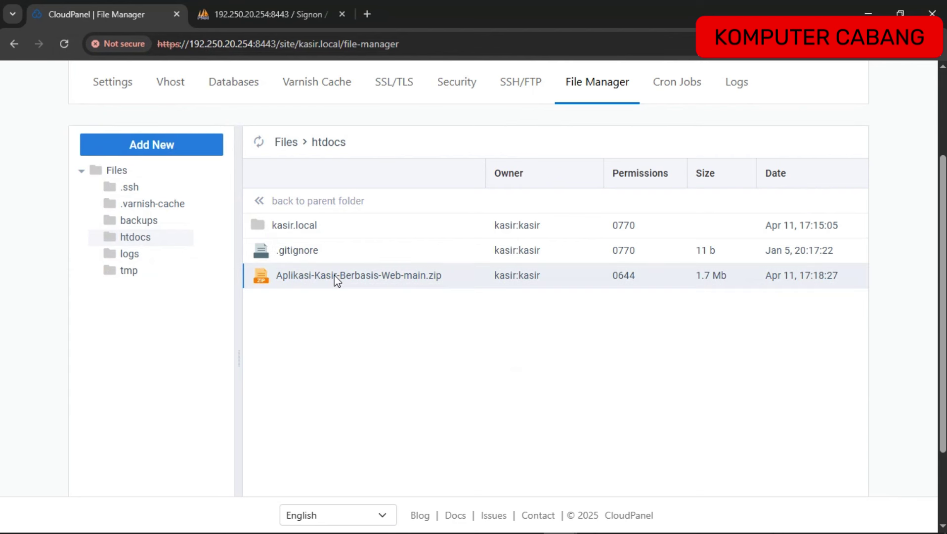
Extract the zip into its own folder and open its nested kasir folder.
right_click(334, 274)
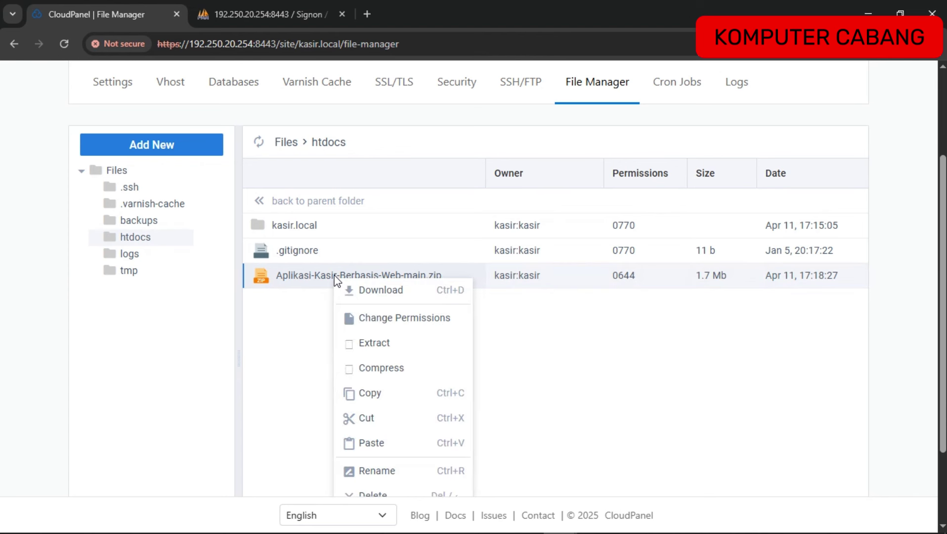
click(381, 343)
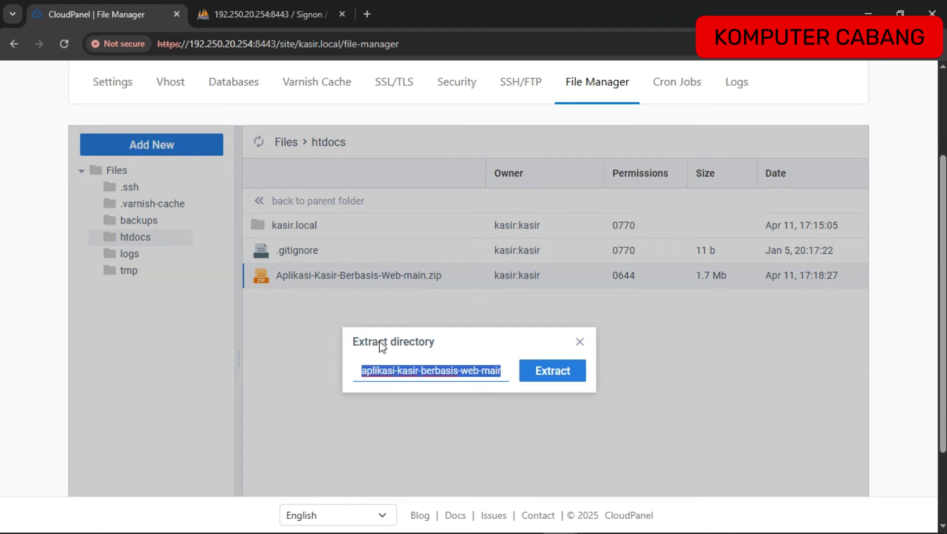
click(552, 371)
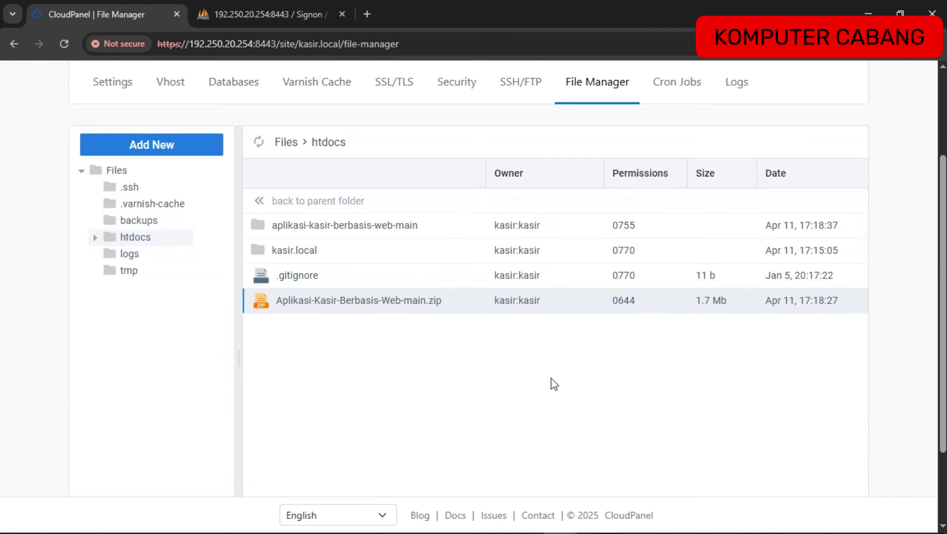
click(399, 225)
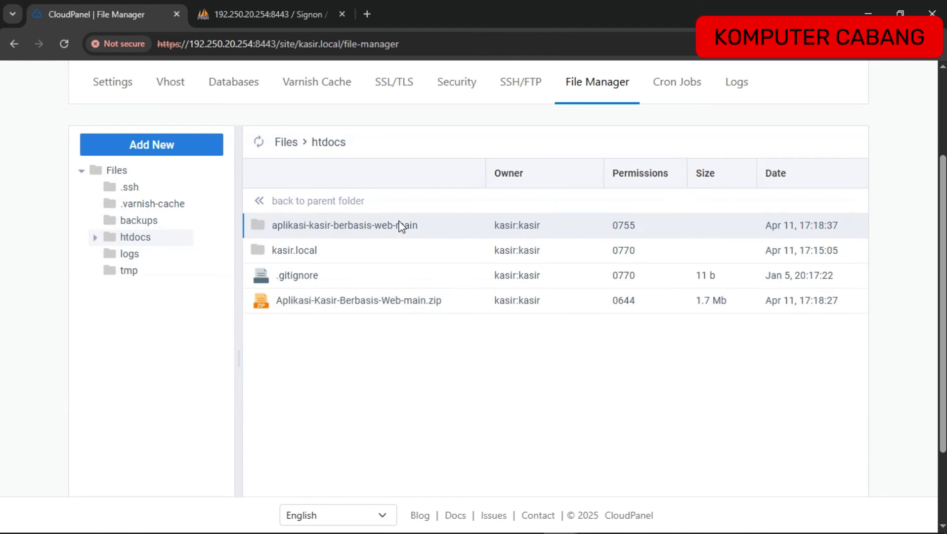
double_click(347, 228)
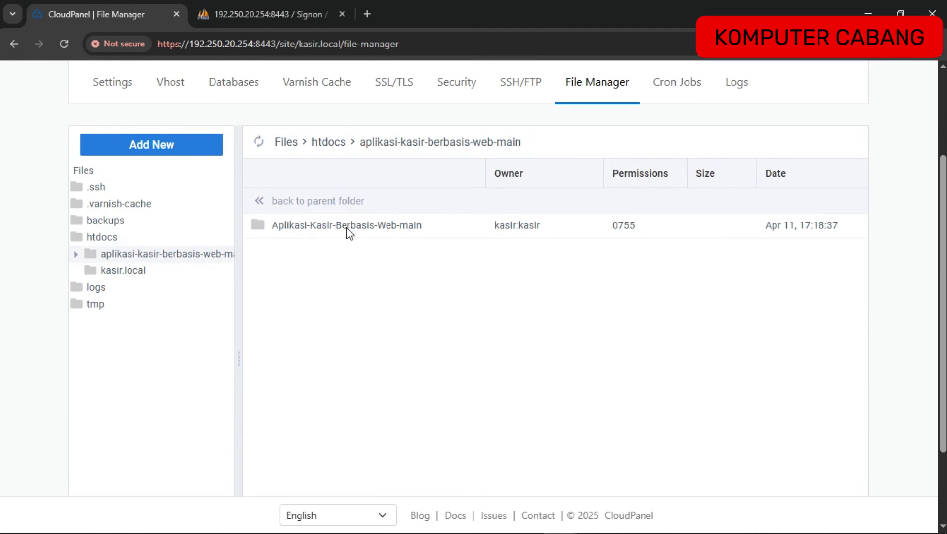
double_click(347, 228)
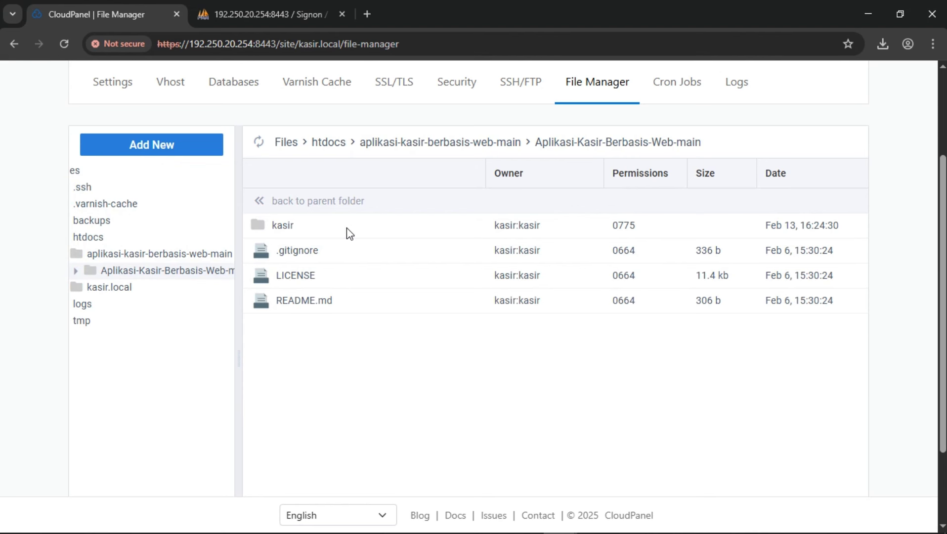
double_click(347, 229)
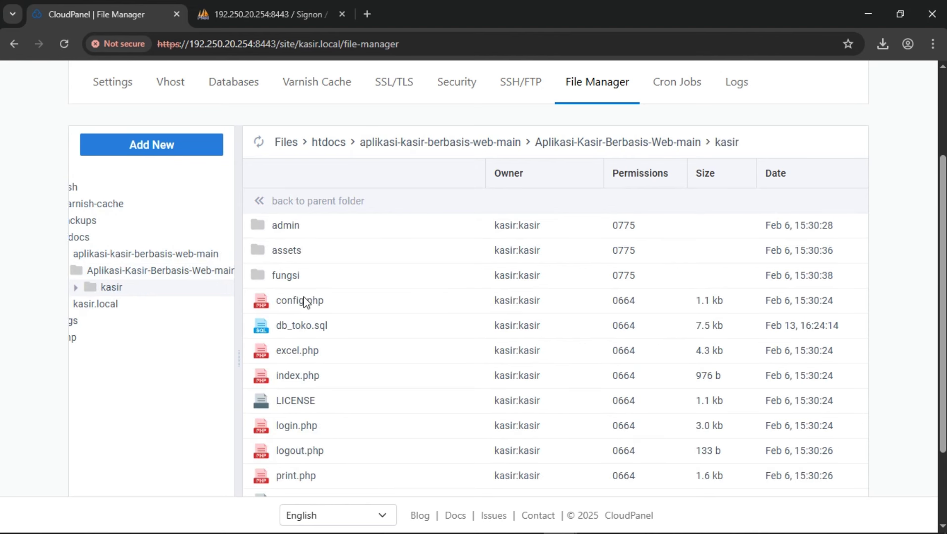
Cut all the cashier app files in kasir and go back up to htdocs.
click(297, 361)
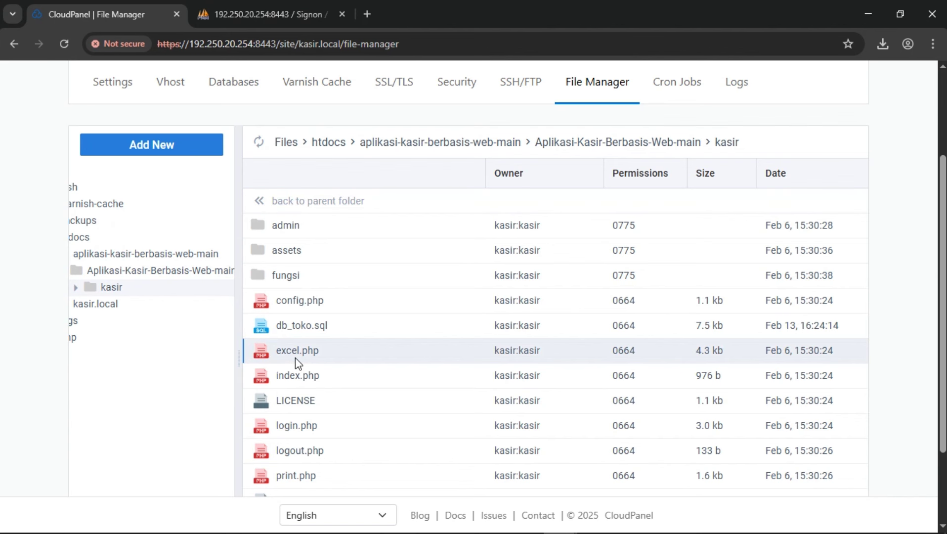
key(ctrl+a)
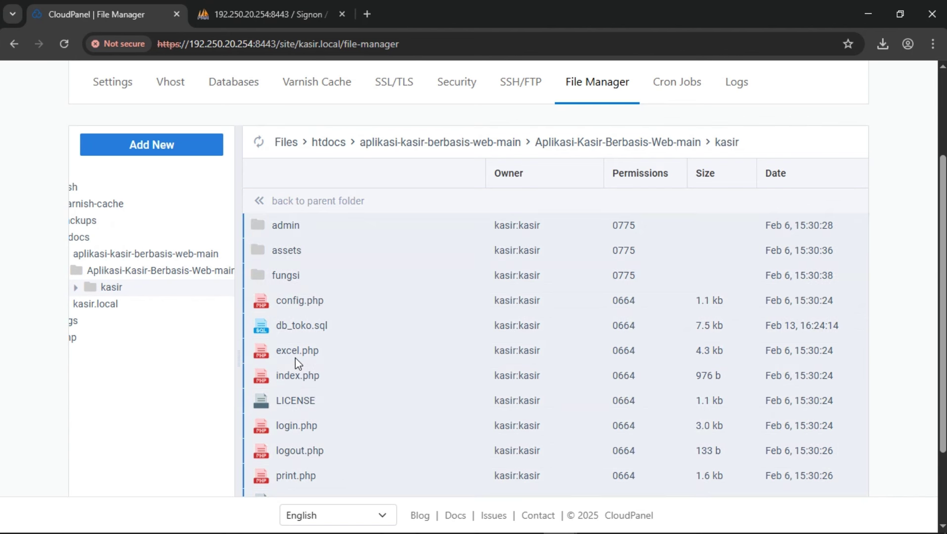
right_click(323, 300)
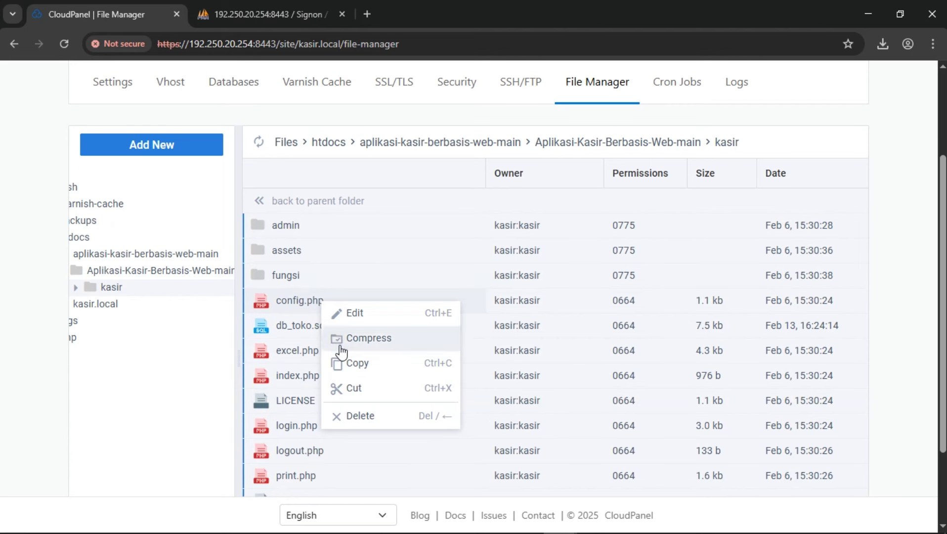
click(354, 389)
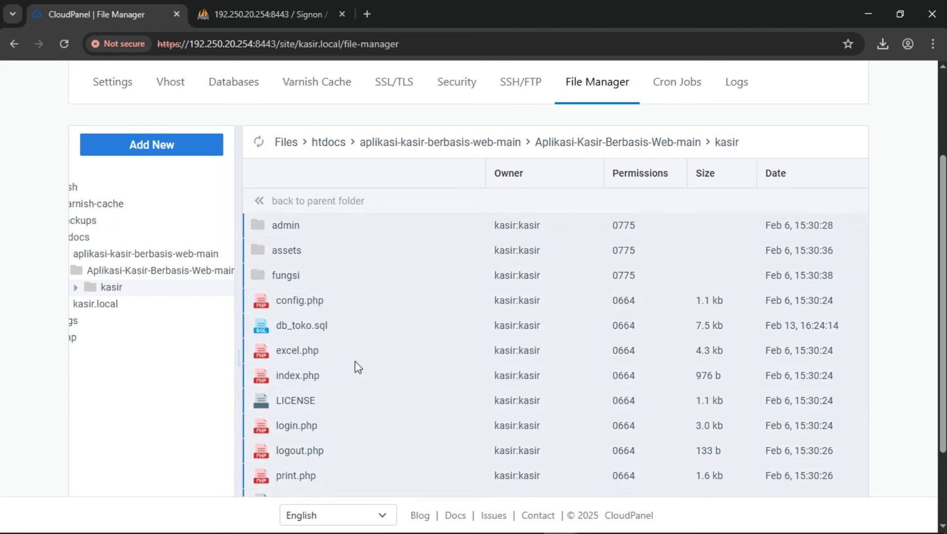
click(321, 154)
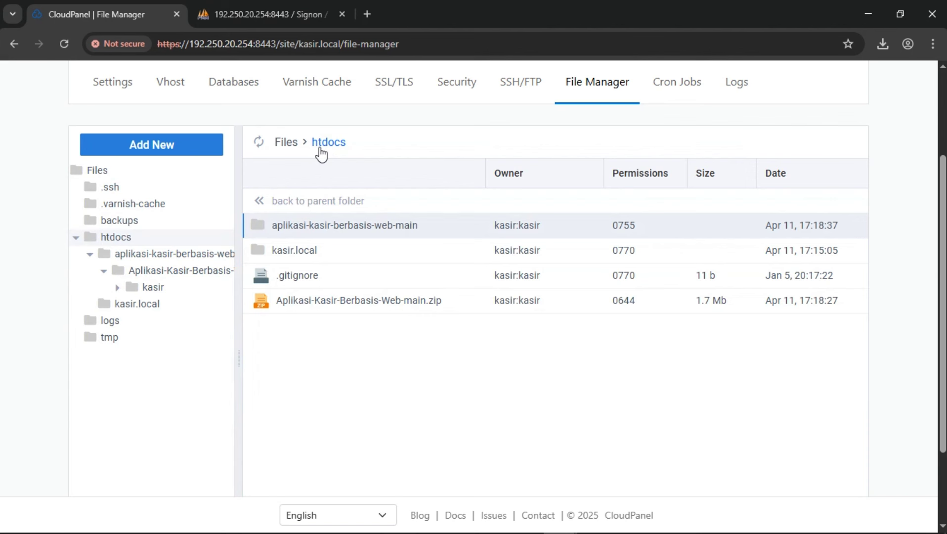
Open the kasir.local folder and delete its default index.php.
double_click(296, 255)
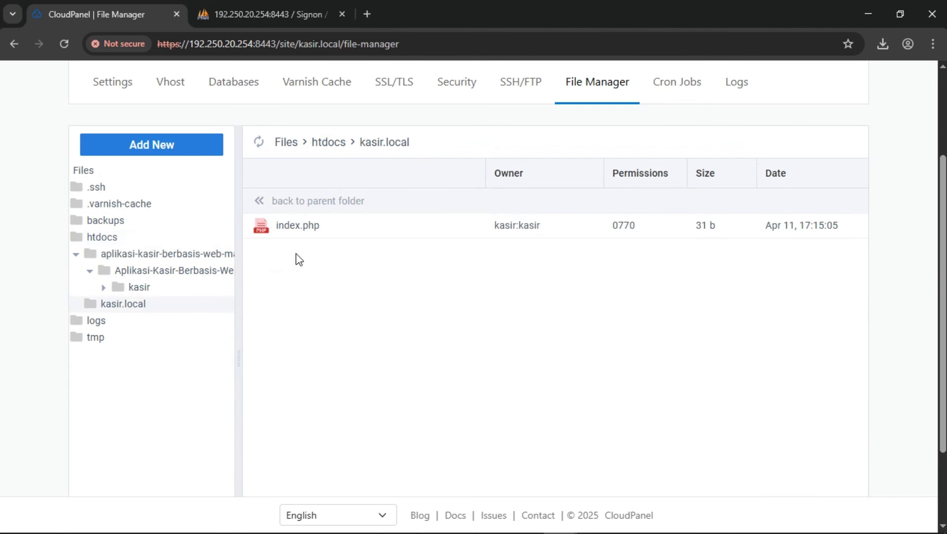
click(322, 231)
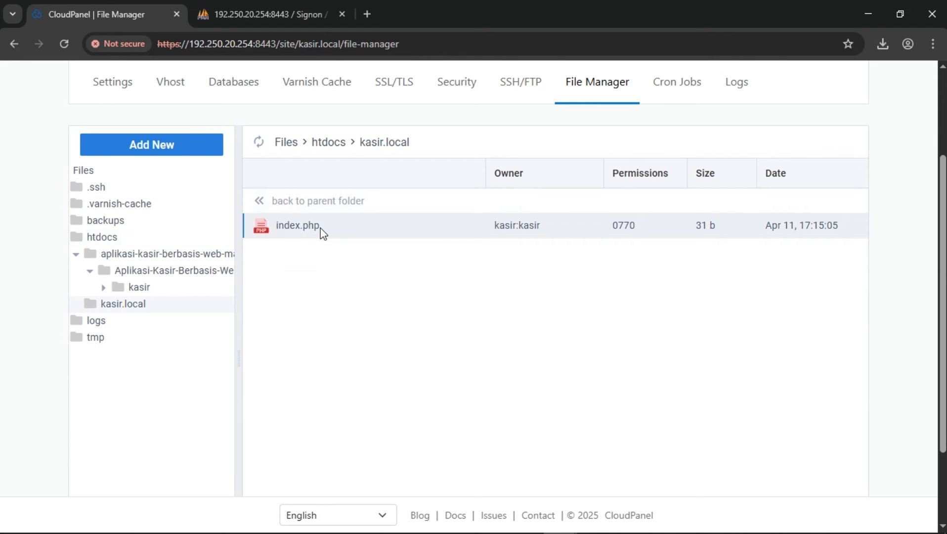
key(Delete)
key(Return)
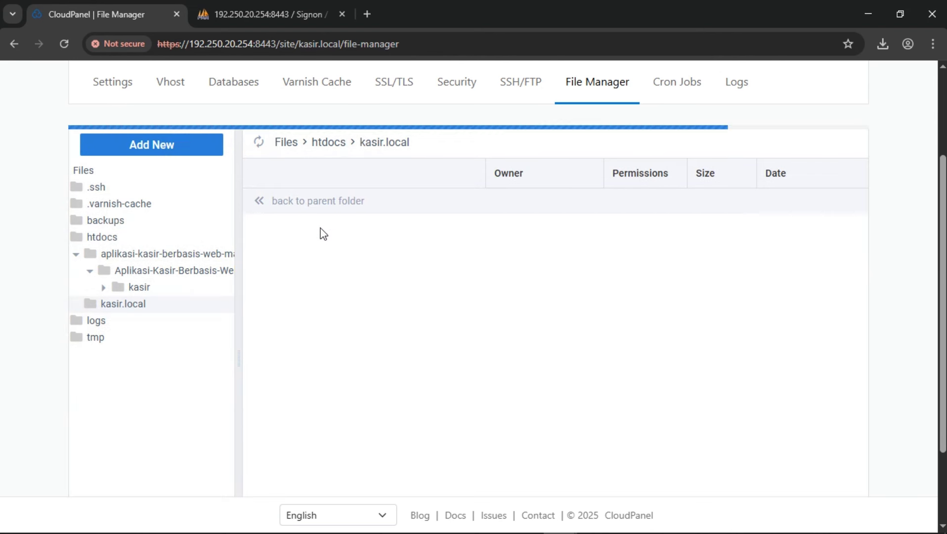
Paste the cut cashier app files into kasir.local and review the folder contents.
right_click(345, 275)
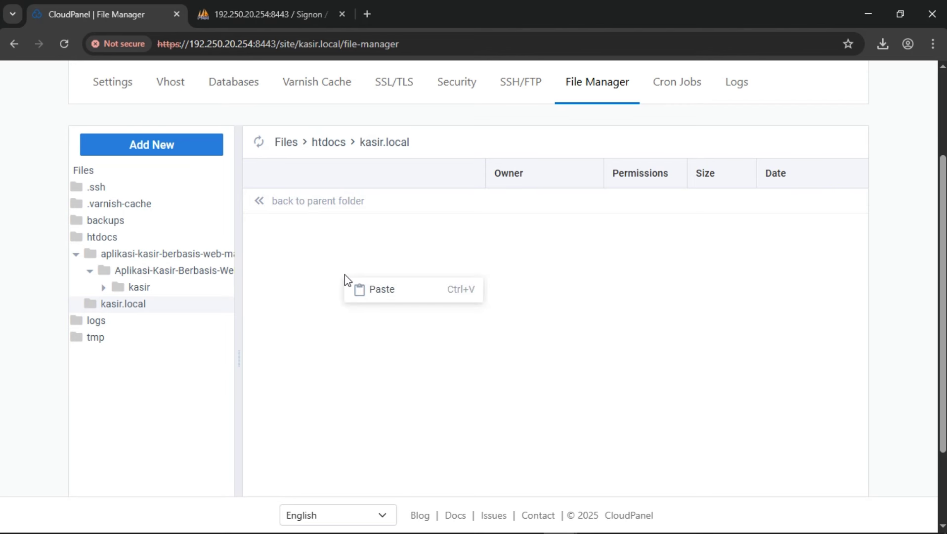
click(376, 297)
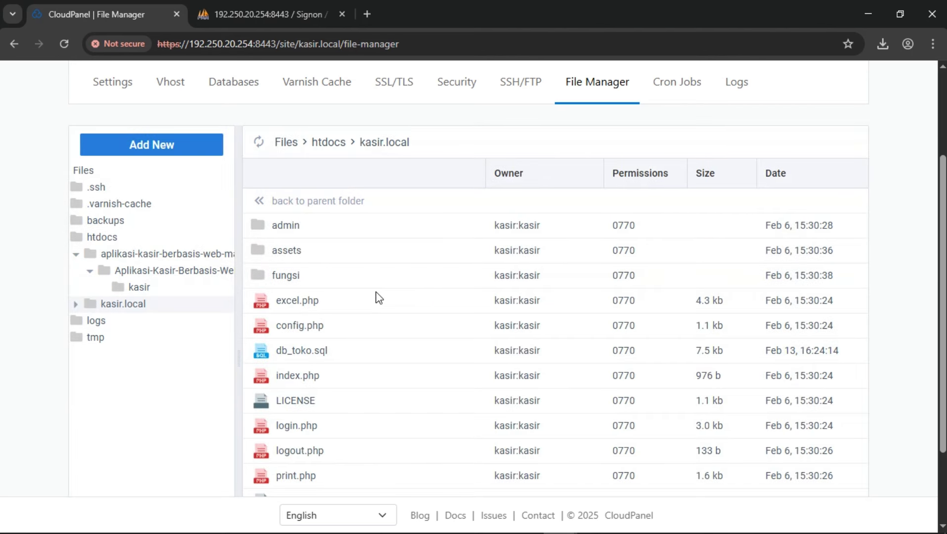
scroll(378, 296, up, 3)
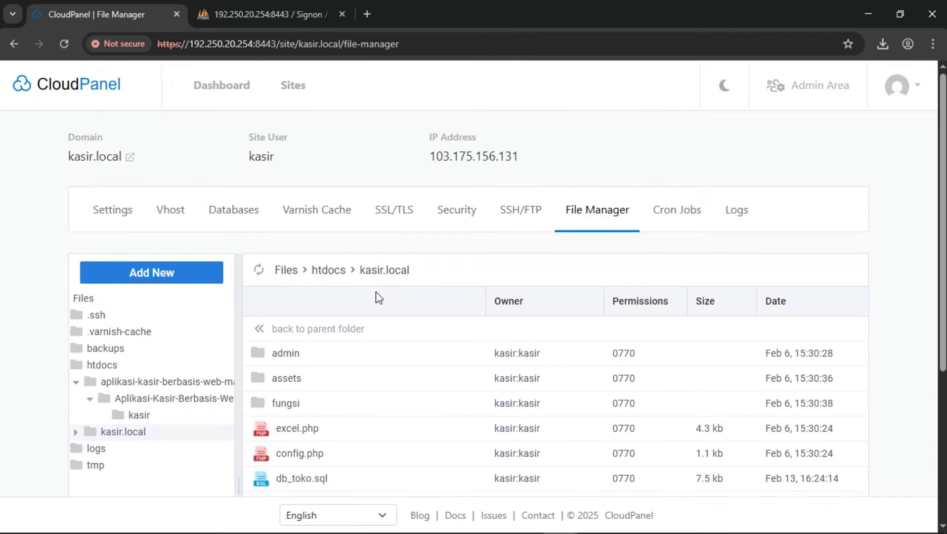
scroll(378, 296, down, 4)
scroll(379, 296, up, 2)
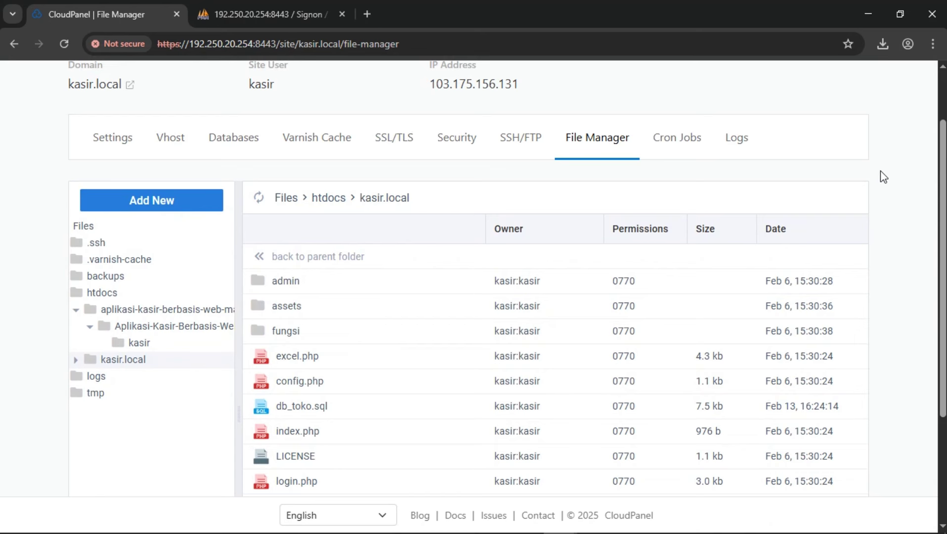
scroll(883, 176, up, 1)
scroll(882, 175, down, 2)
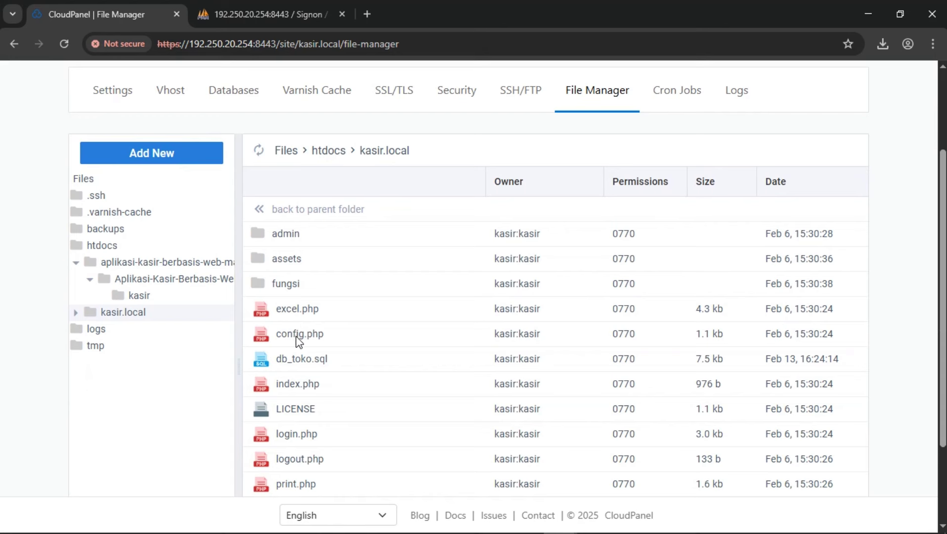
In config.php, replace the root database user with the new user and enter its password.
click(296, 336)
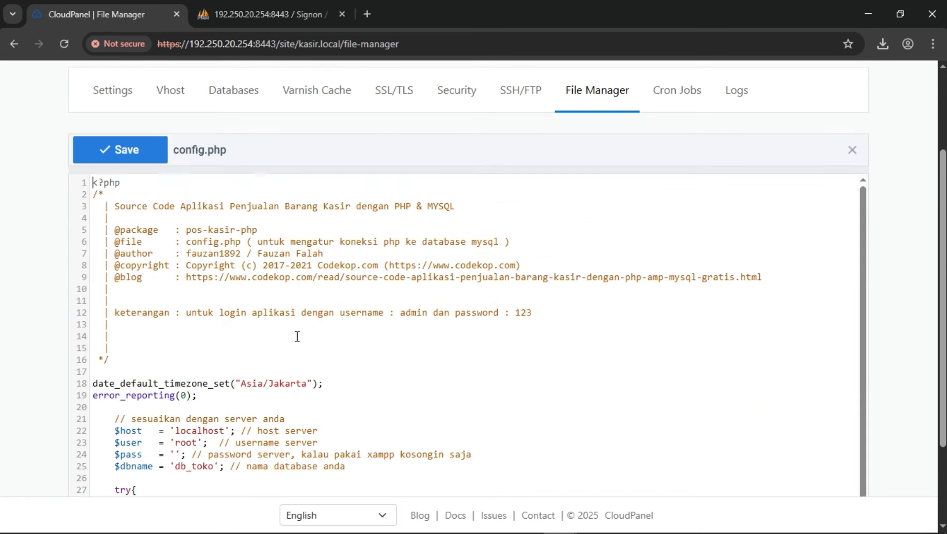
scroll(349, 324, down, 1)
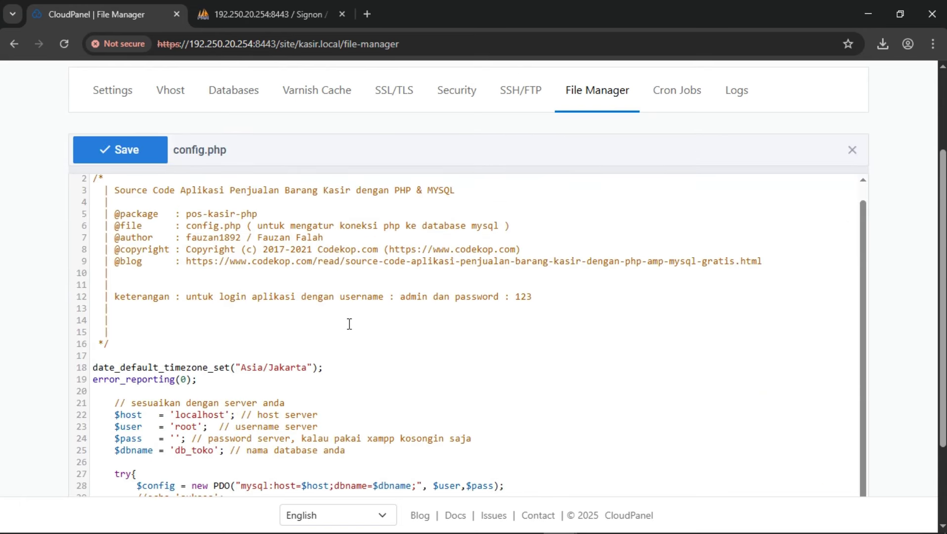
click(199, 425)
key(BackSpace)
key(BackSpace)
key(BackSpace)
key(BackSpace)
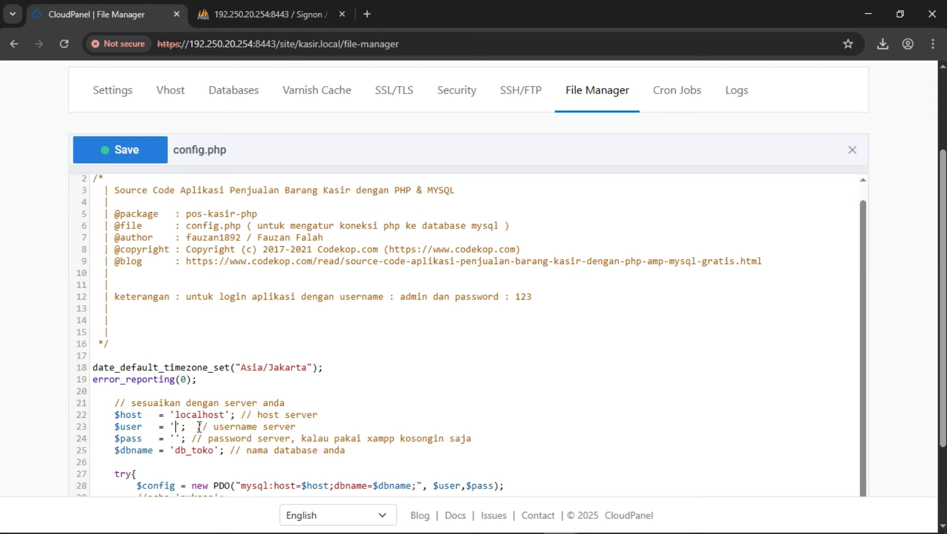
text(binar)
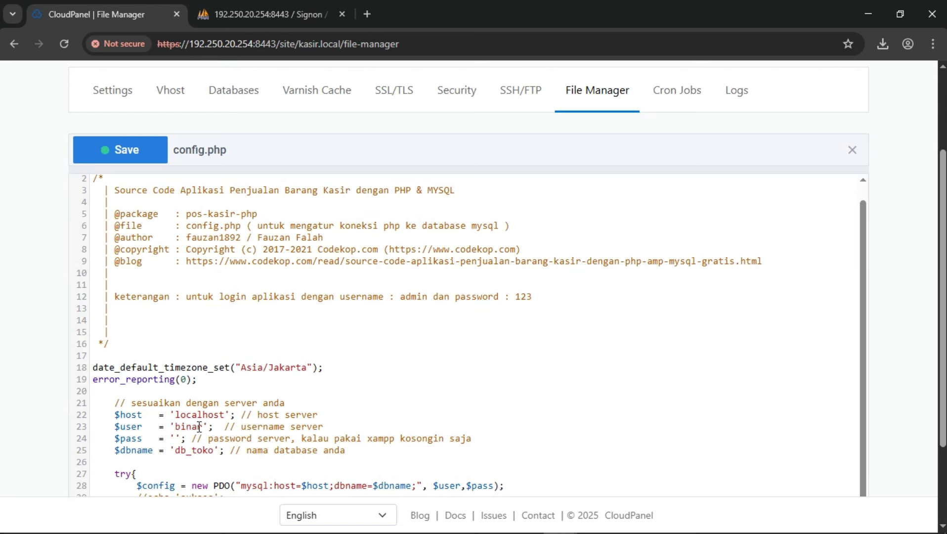
key(Down)
key(Left)
key(Left)
key(Left)
key(Left)
key(Left)
text(1q2w3e4)
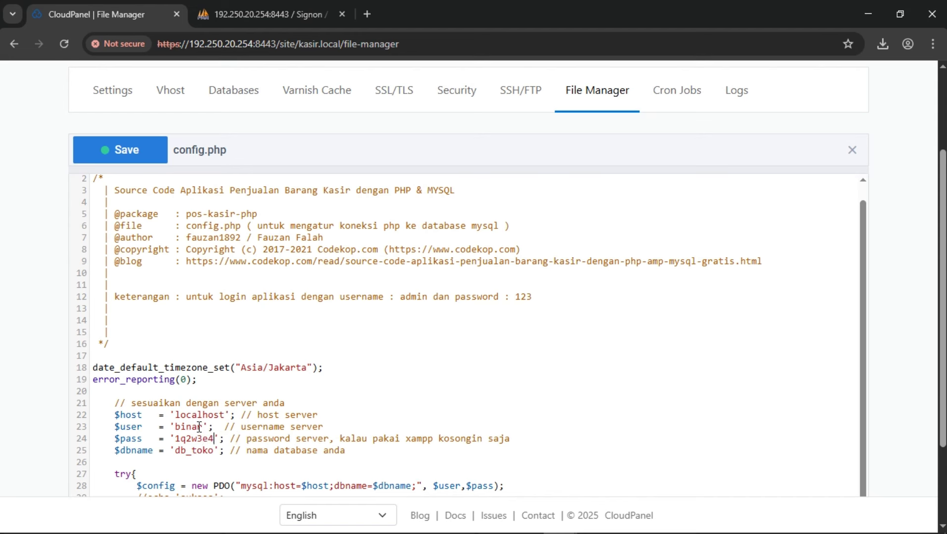
text(r)
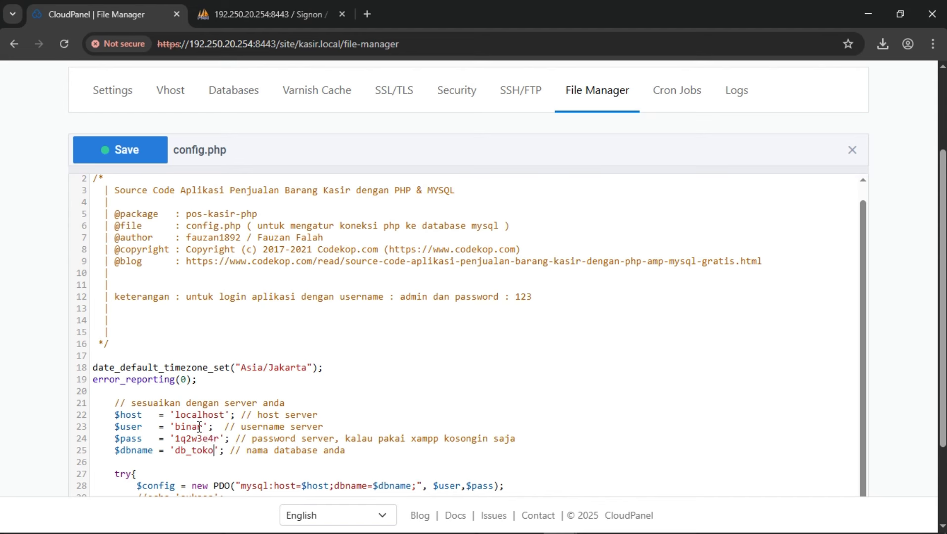
Change the database name to dbkasir and save config.php.
key(Down)
key(BackSpace)
key(BackSpace)
key(BackSpace)
key(BackSpace)
key(BackSpace)
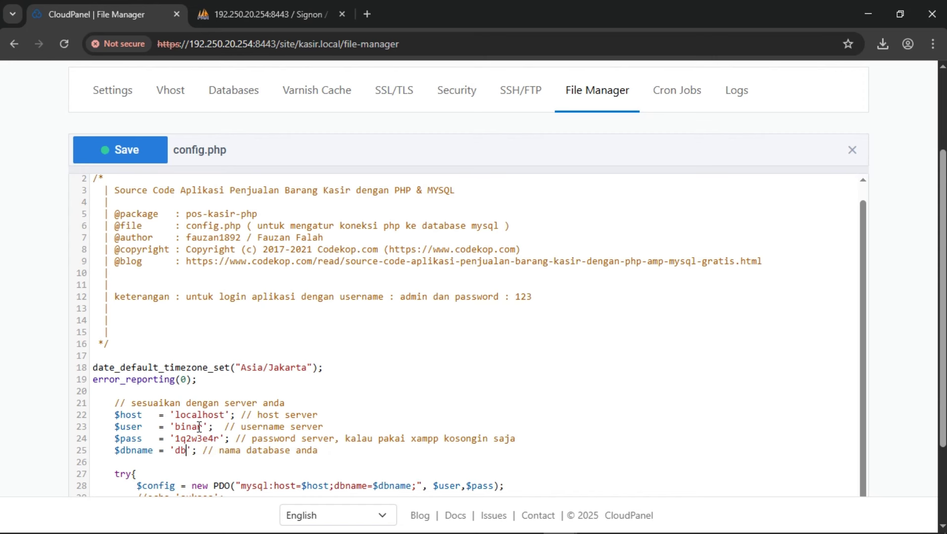
text(kasir)
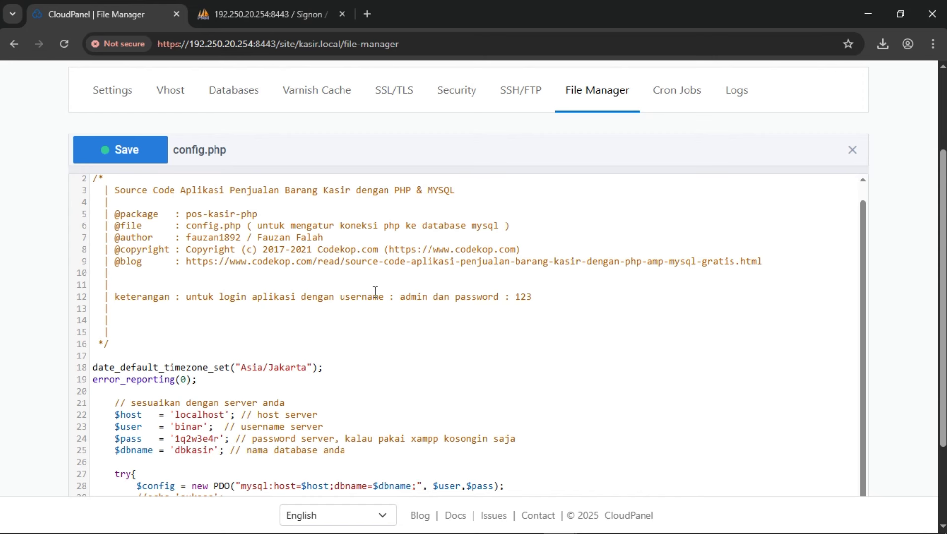
scroll(375, 292, up, 1)
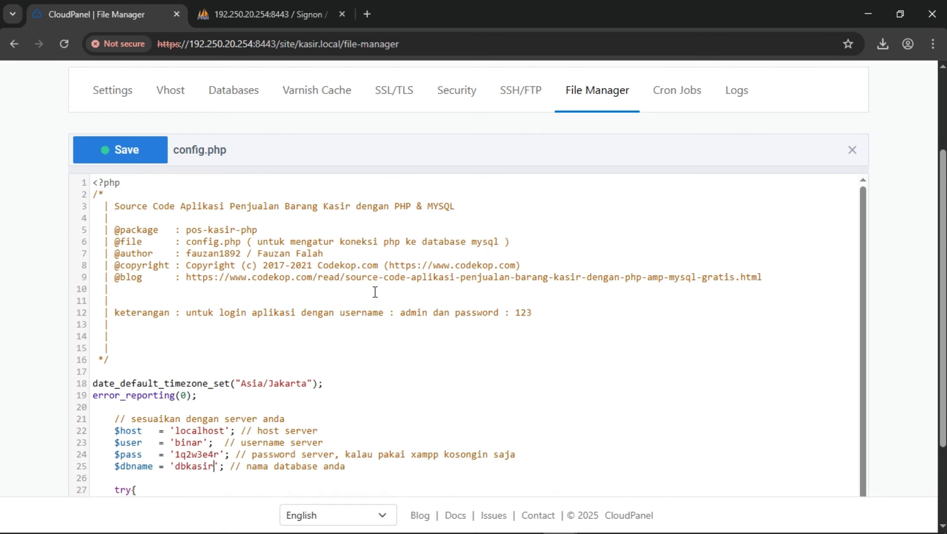
click(126, 152)
scroll(124, 155, up, 3)
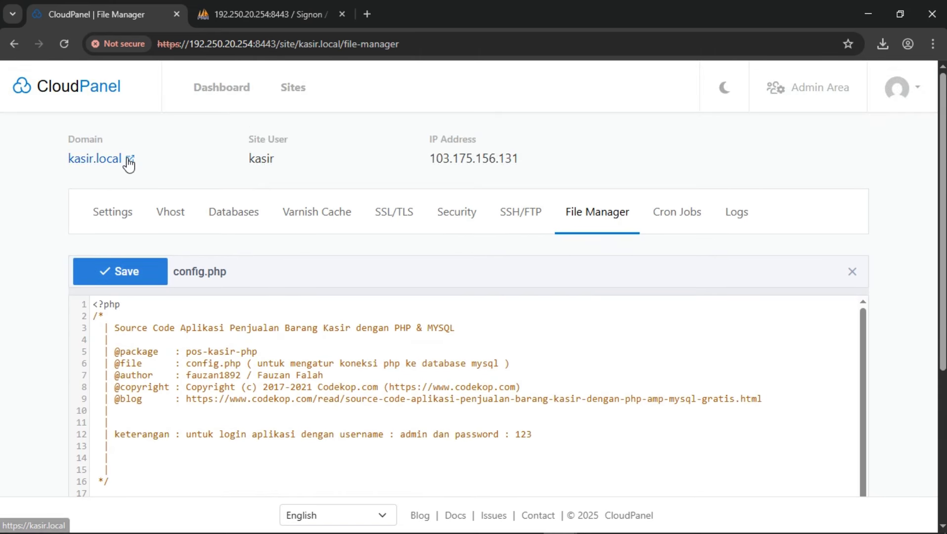
Open kasir.local in a new tab, proceeding past the certificate warning.
click(130, 159)
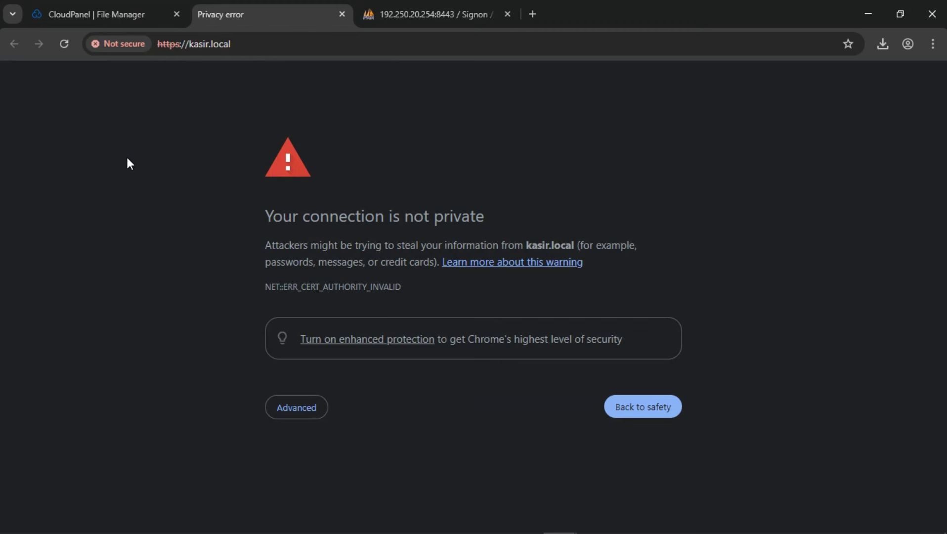
click(296, 411)
scroll(296, 417, down, 1)
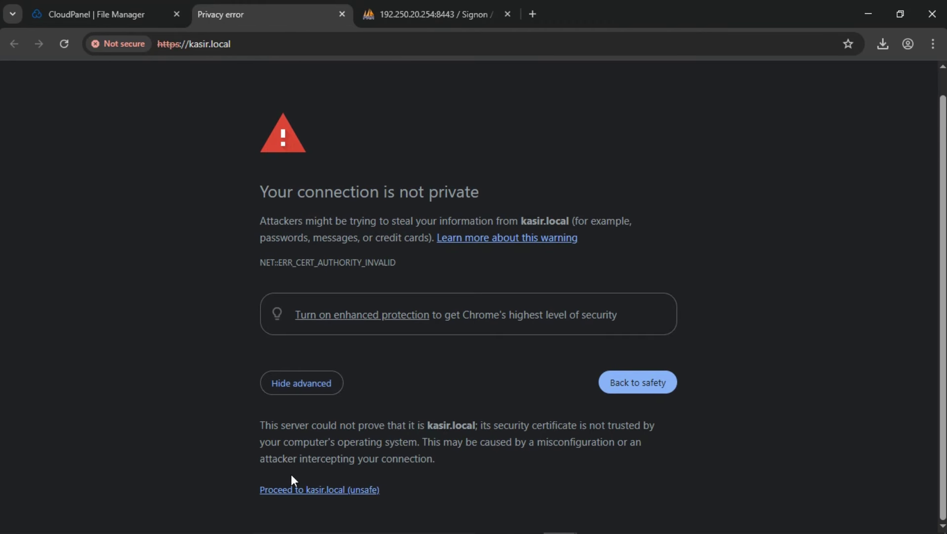
click(289, 491)
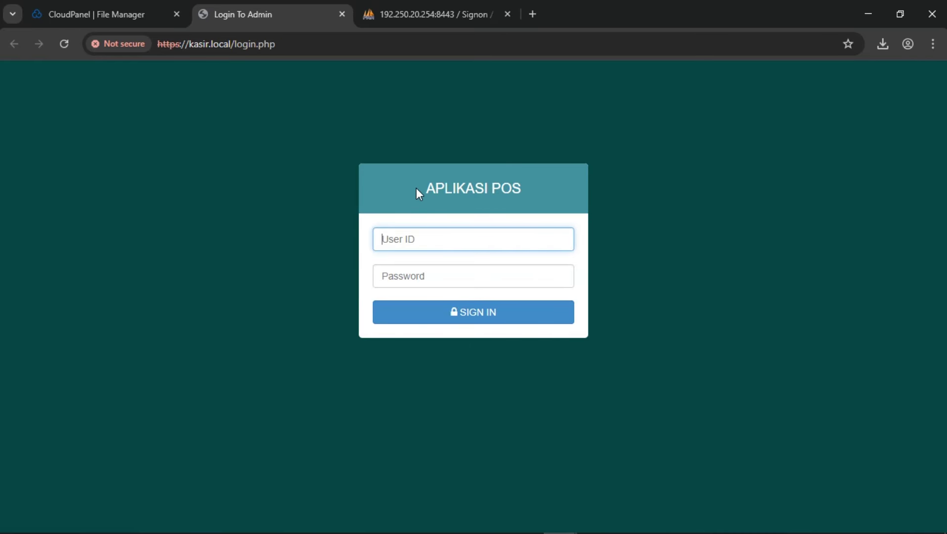
Sign in to the cashier app as admin with the account password and dismiss the Login Sukses message.
click(444, 238)
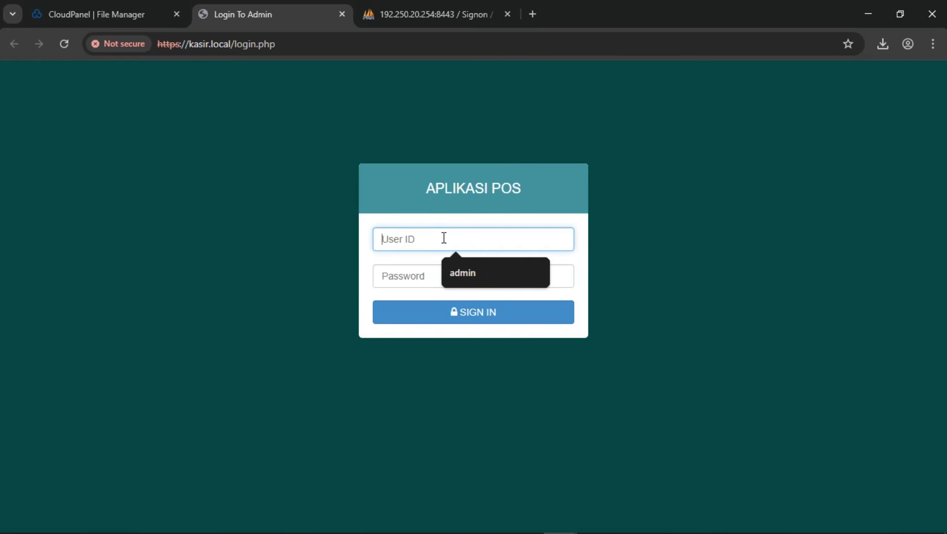
text(admin)
click(435, 280)
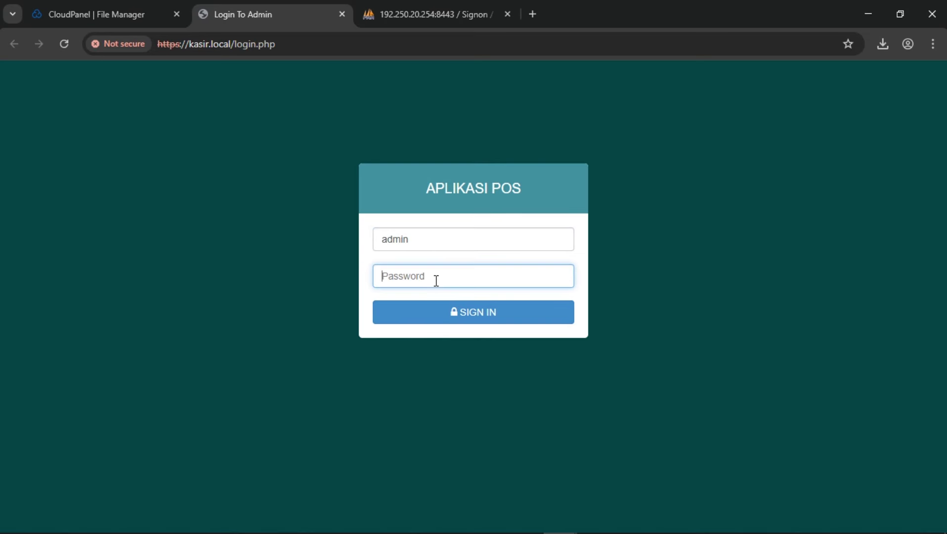
text(adm)
click(459, 313)
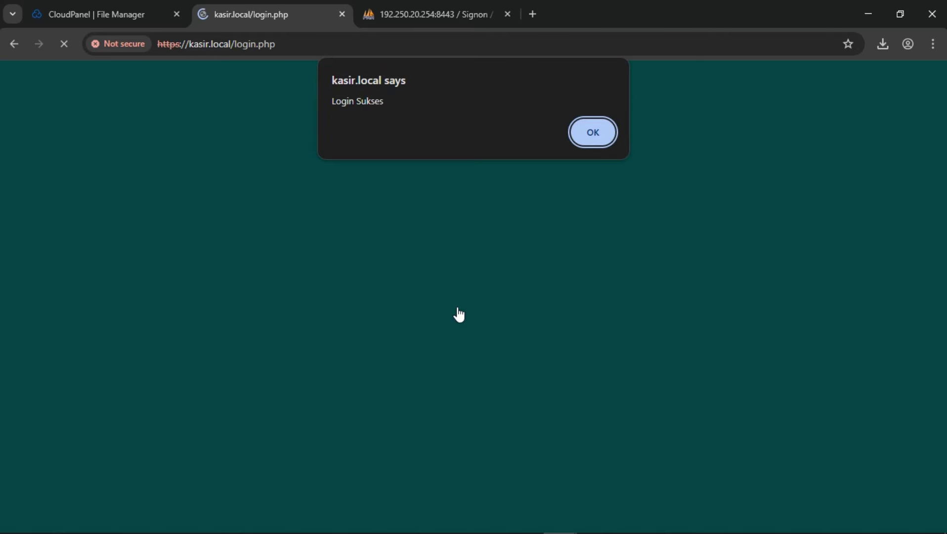
click(591, 133)
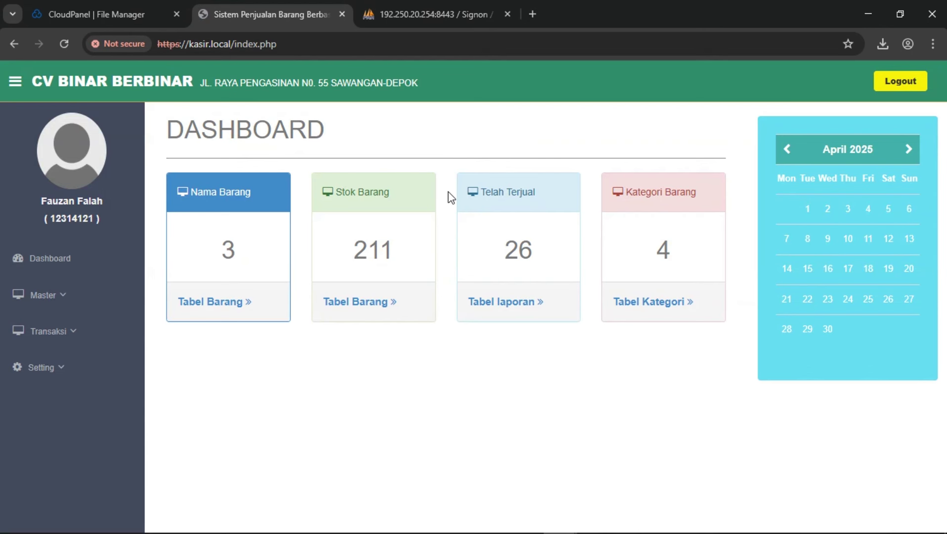
scroll(437, 136, down, 2)
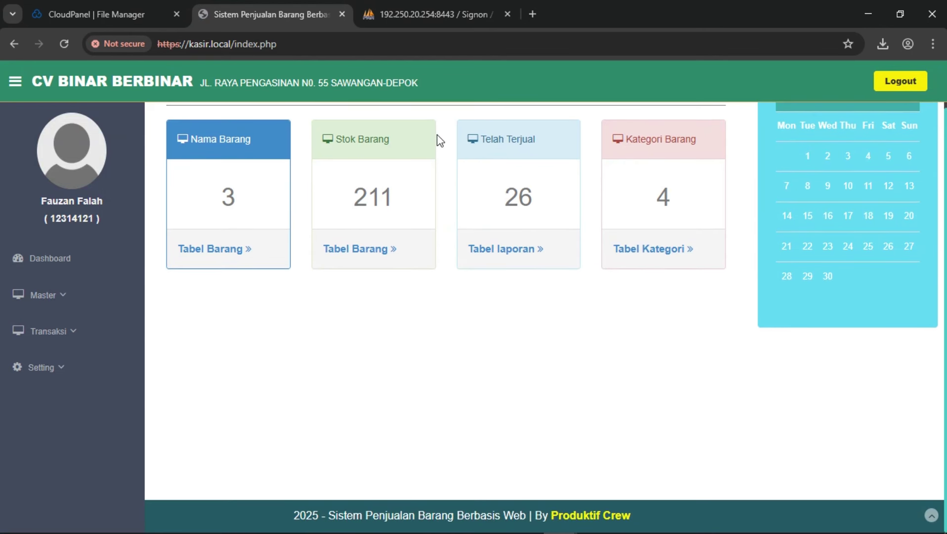